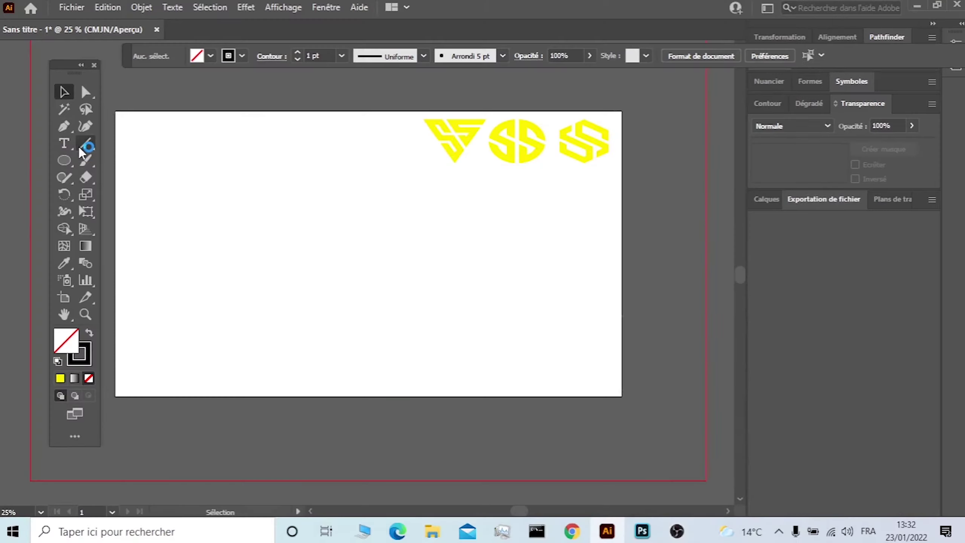
Pick the Line Segment tool and draw a tall vertical line on the artboard's left side
click(86, 143)
mouse_move(593, 139)
mouse_down()
mouse_move(181, 138)
mouse_move(166, 375)
mouse_up()
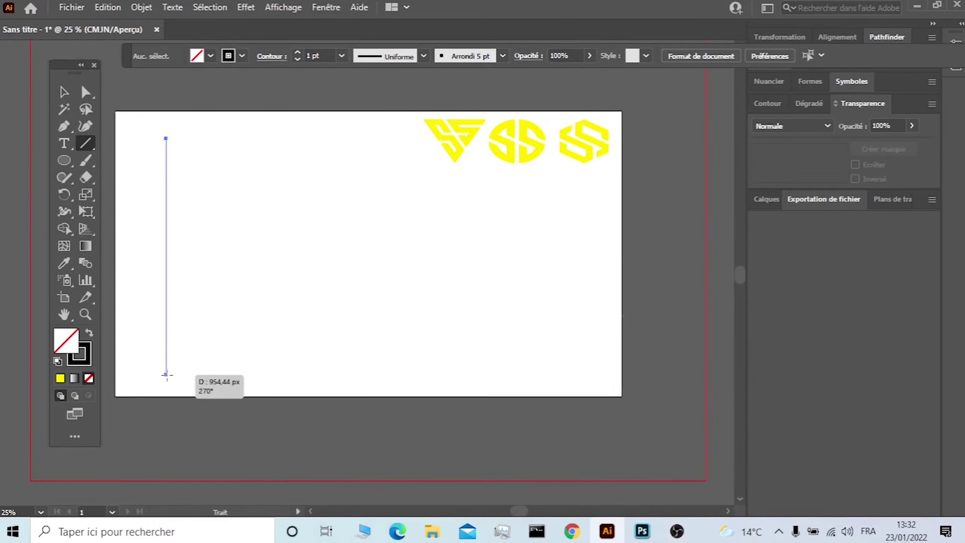
Alt-copy the line 46 px right, repeat with Ctrl+D to make ten lines, then select them all
click(67, 95)
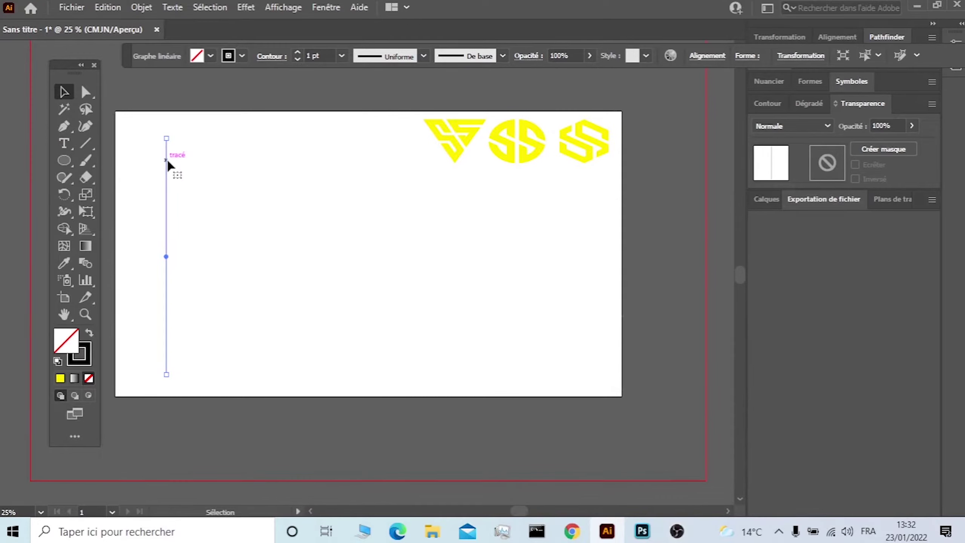
key(alt)
drag(167, 163, 182, 164)
key(ctrl+d)
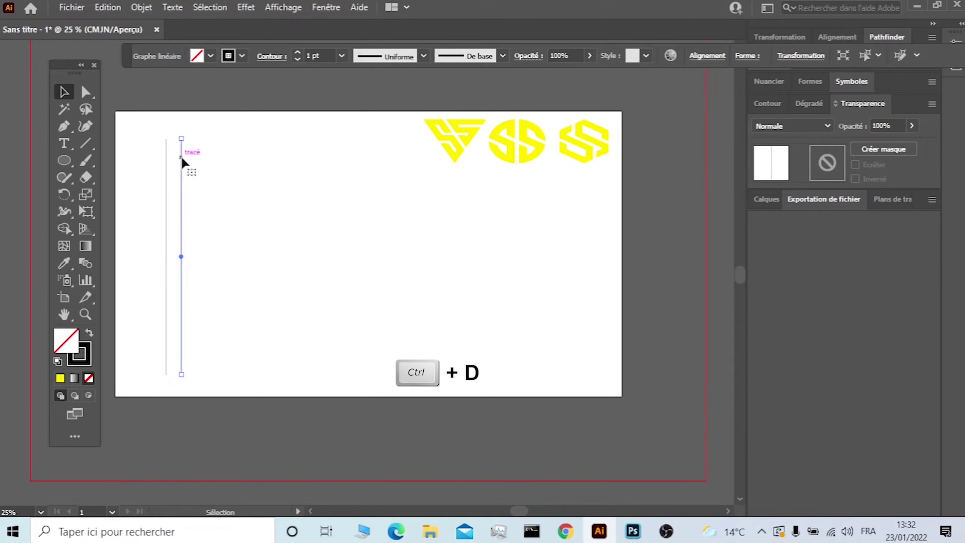
key(ctrl+d)
key(ctrl+d)
key(ctrl+d)
key(ctrl+d)
key(ctrl+d)
key(ctrl+d)
key(ctrl+d)
key(ctrl+d)
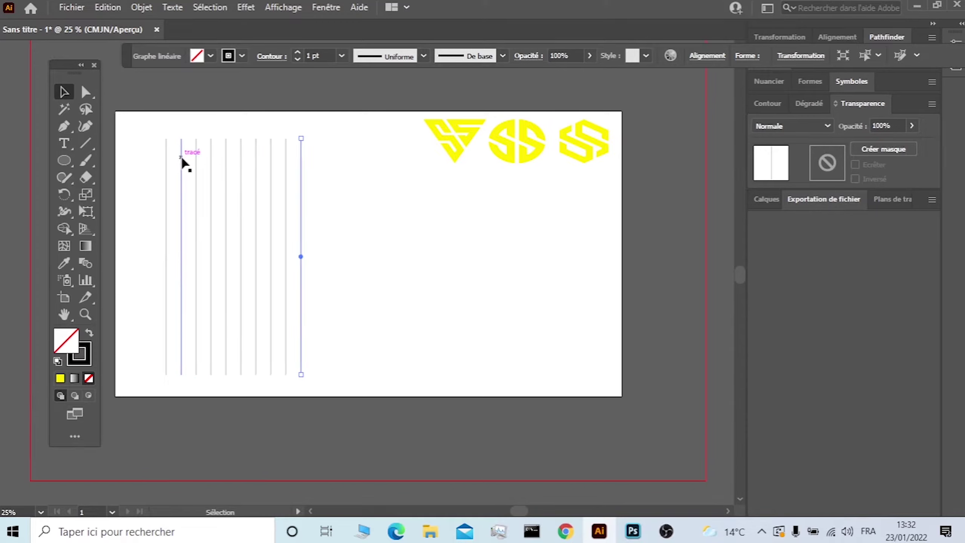
drag(329, 138, 203, 188)
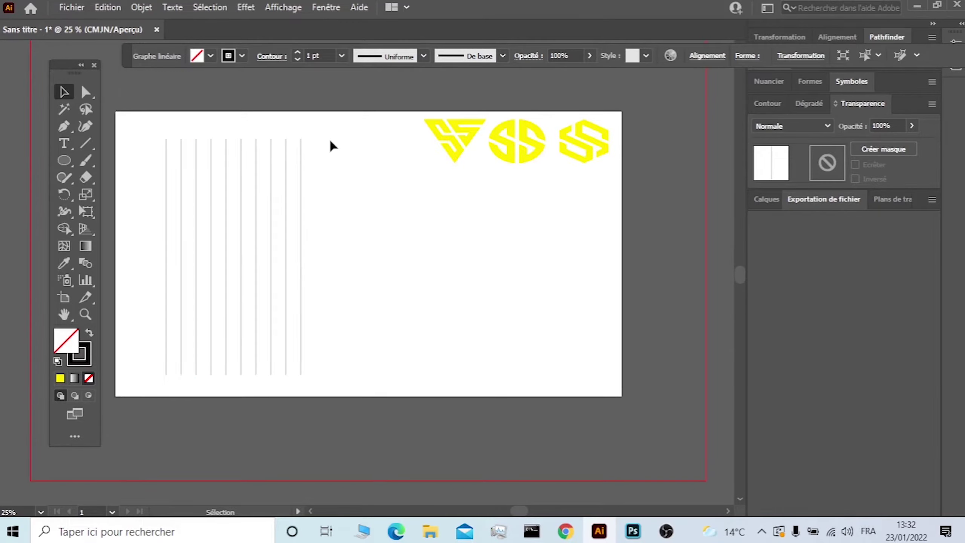
Group the ten vertical lines and add a copy rotated by 30°
right_click(212, 187)
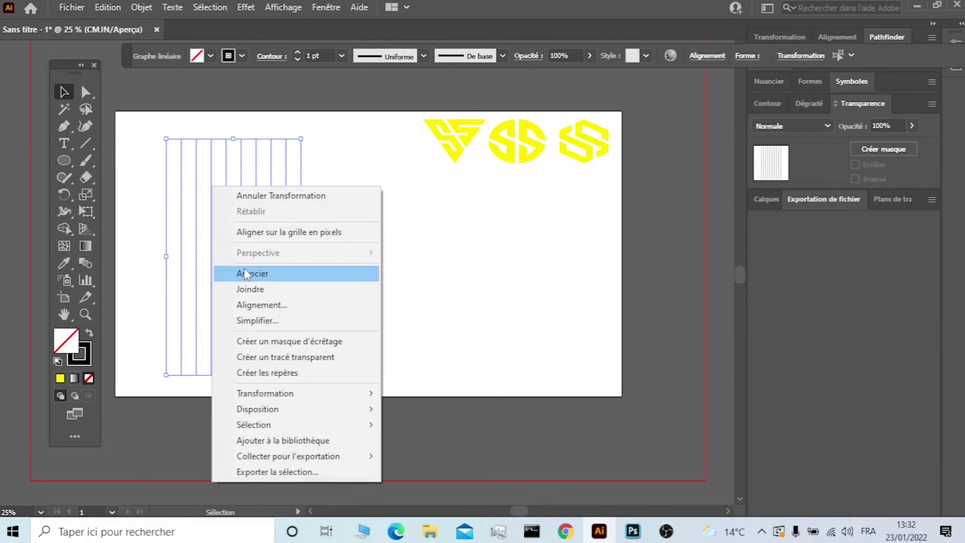
click(247, 273)
right_click(241, 193)
mouse_move(295, 352)
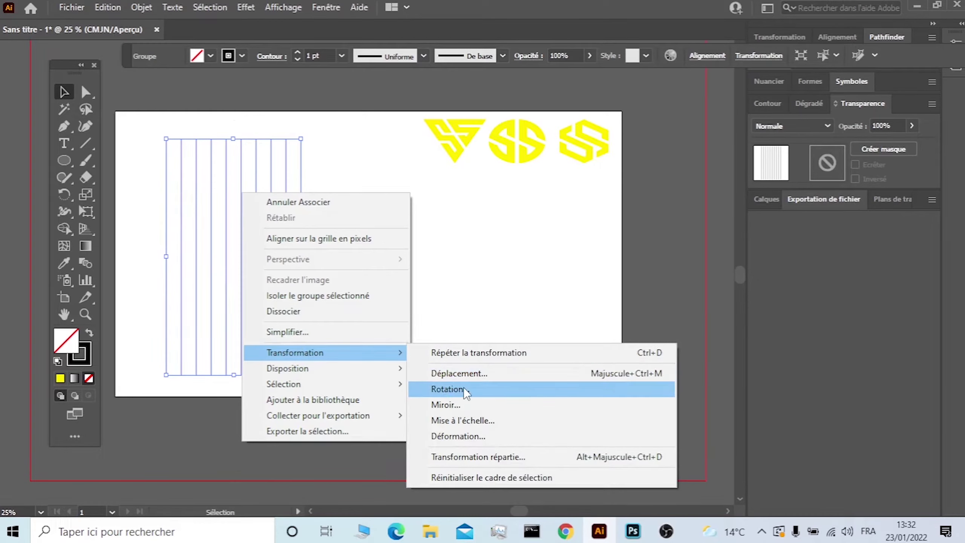
click(454, 389)
key(Down)
key(Down)
key(Down)
key(Down)
key(Down)
key(Up)
key(Up)
key(Up)
key(Up)
key(Up)
key(Up)
key(Up)
key(Up)
key(Up)
key(Up)
key(Up)
key(Up)
key(Up)
key(Up)
key(Up)
key(Up)
key(Up)
key(Up)
key(Up)
key(Up)
key(Up)
key(Up)
key(Up)
key(Up)
key(Up)
key(Up)
key(Up)
key(Up)
key(Up)
click(540, 356)
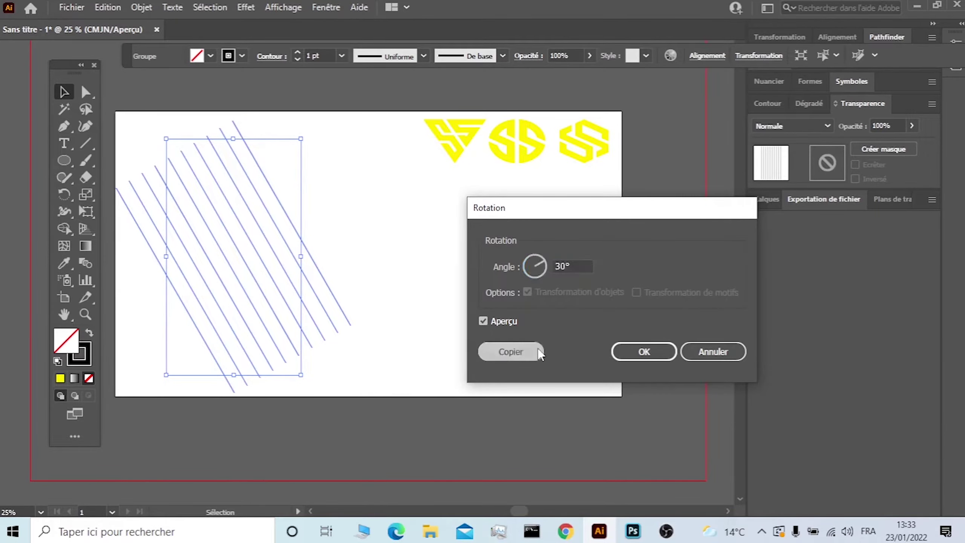
Add a vertically mirrored copy of the 30° rotated lines to form a diamond lattice
right_click(329, 286)
mouse_move(380, 196)
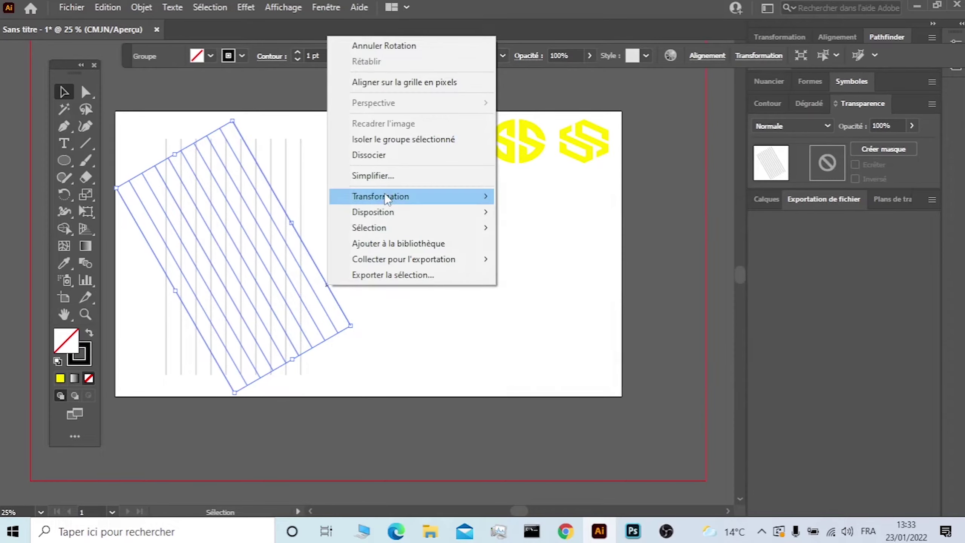
click(572, 254)
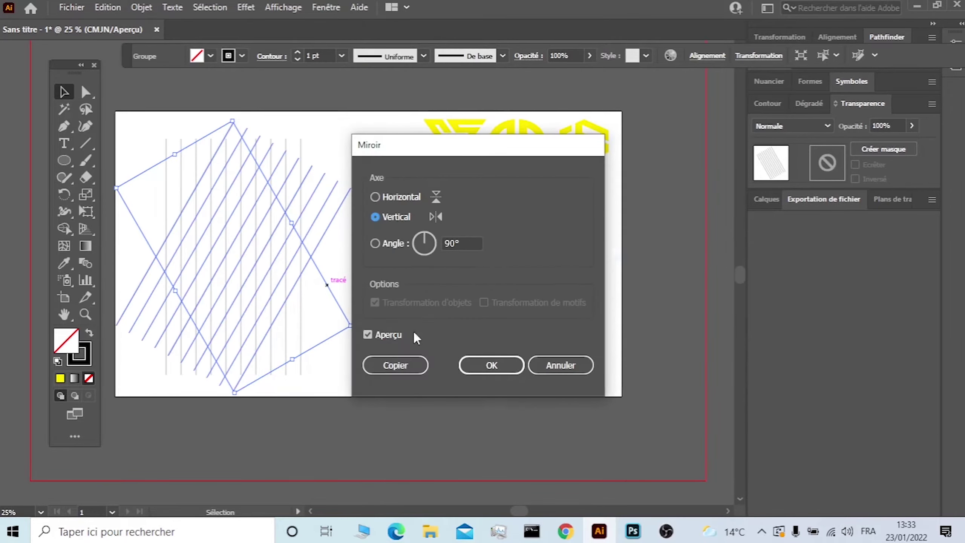
click(412, 366)
click(406, 281)
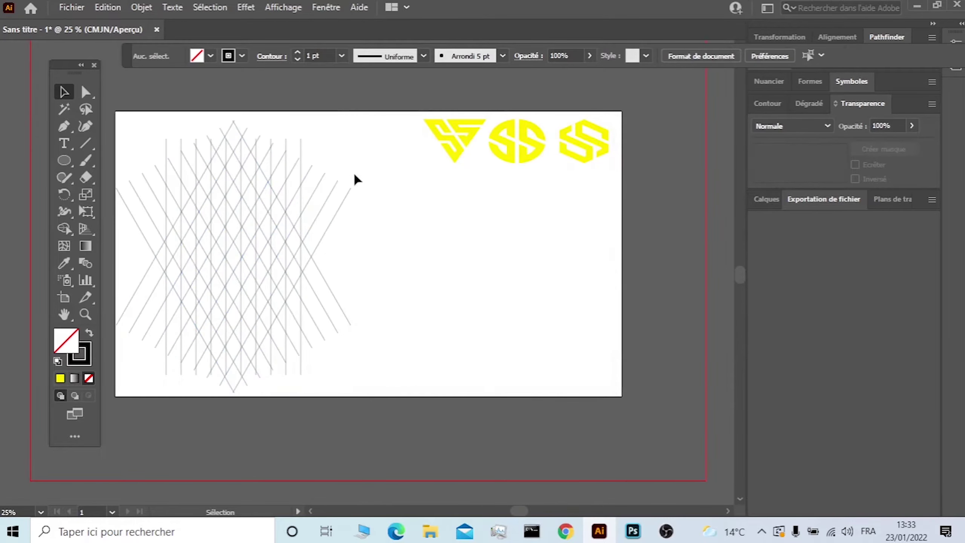
Rotate the original vertical lines to exactly horizontal, undoing a trial move of the grid
click(301, 146)
drag(304, 133, 369, 330)
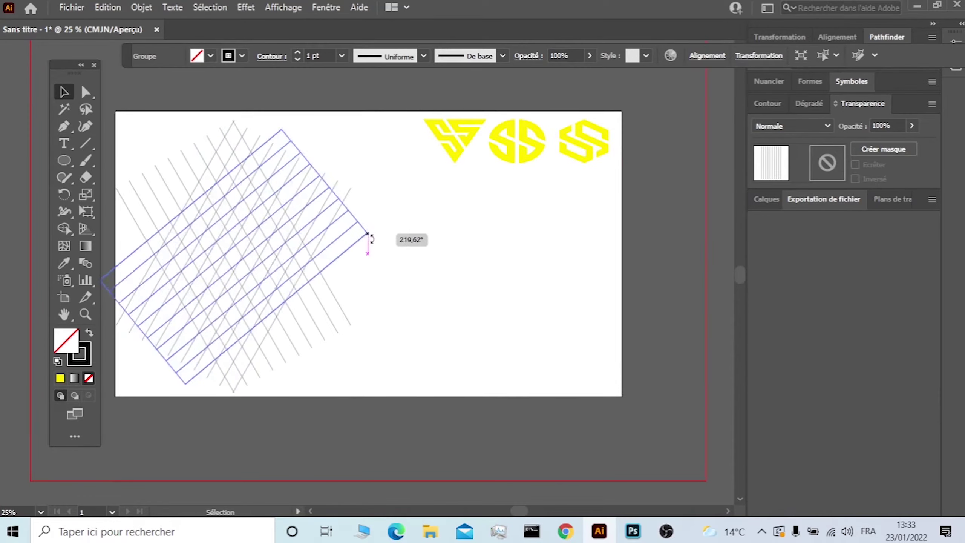
drag(368, 328, 368, 335)
click(382, 152)
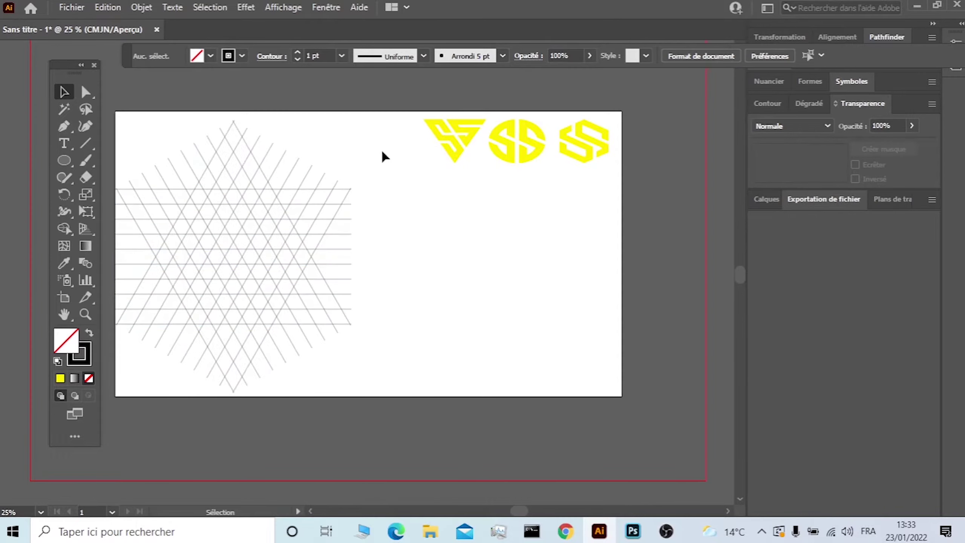
click(209, 323)
drag(237, 282, 311, 291)
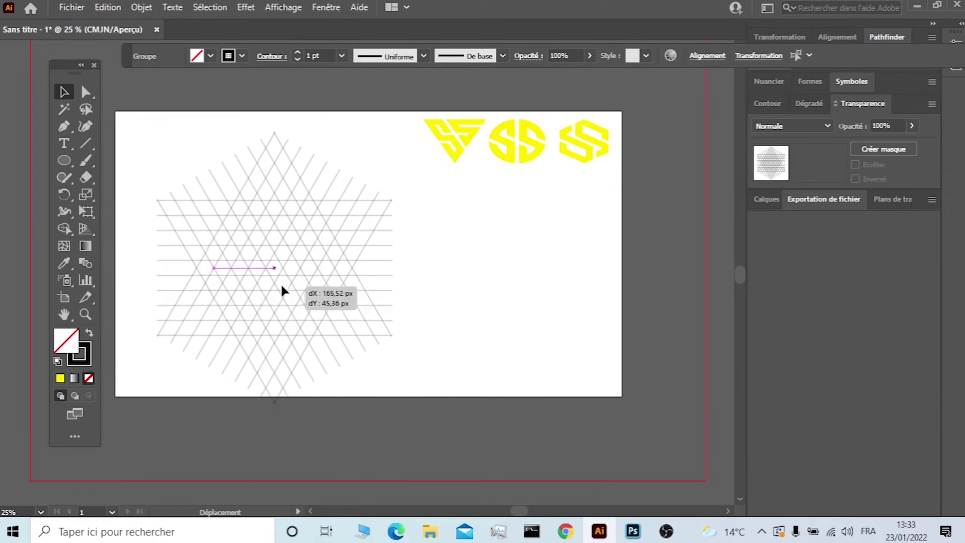
key(ctrl+z)
Ungroup the horizontal lines
click(164, 168)
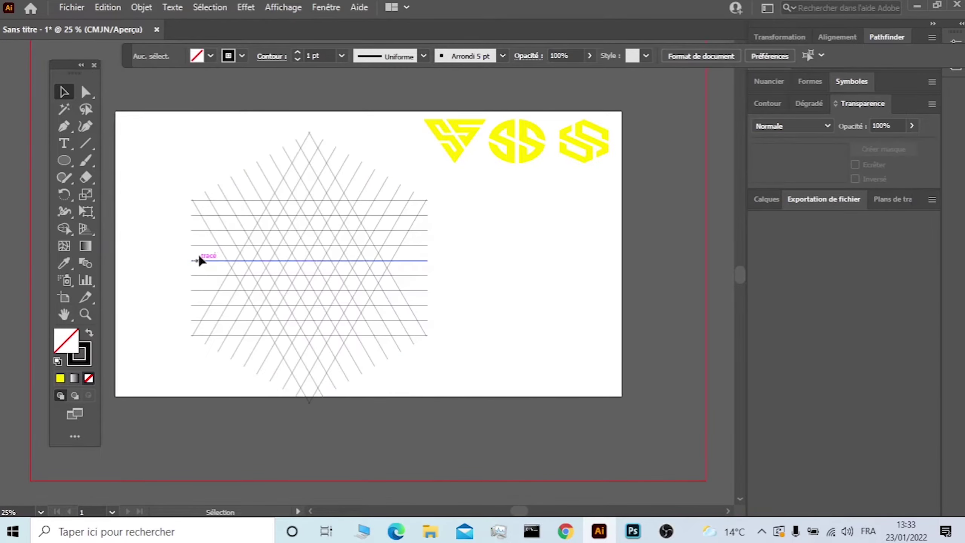
click(200, 266)
right_click(198, 263)
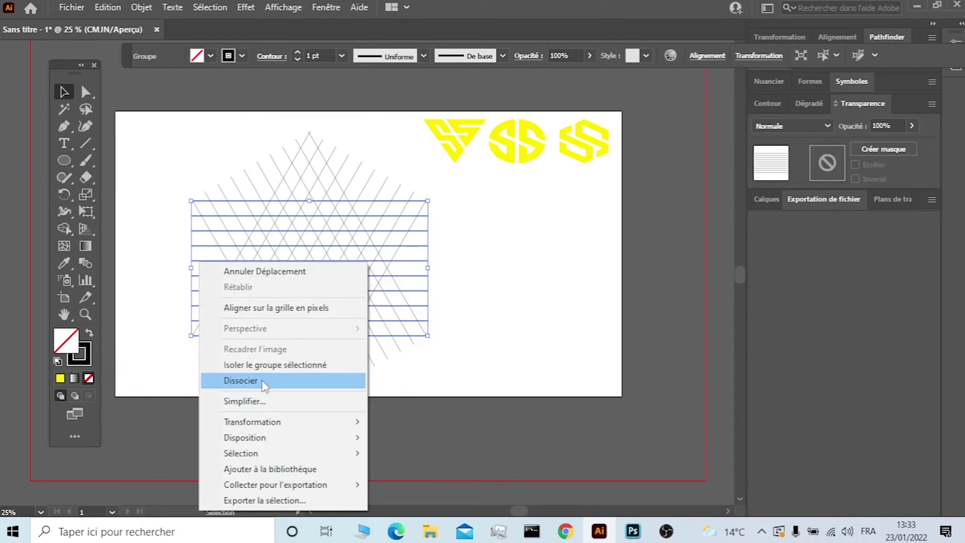
click(220, 381)
click(182, 266)
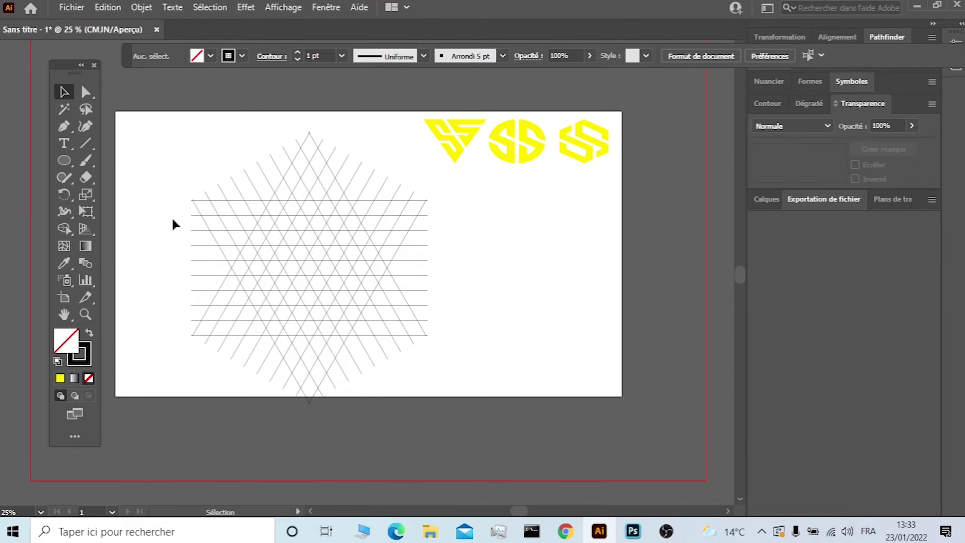
Delete the top three horizontal lines of the grid
click(204, 201)
key(Delete)
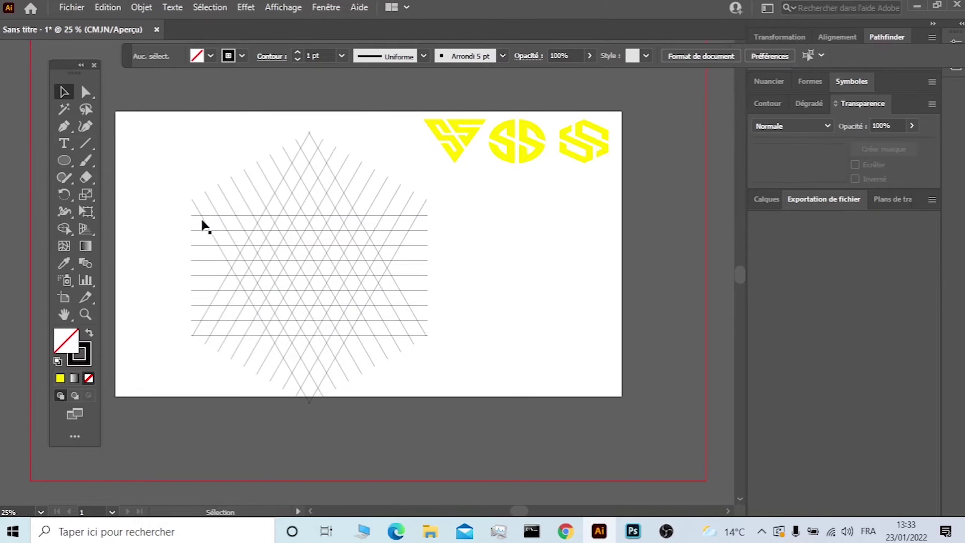
click(197, 215)
key(Delete)
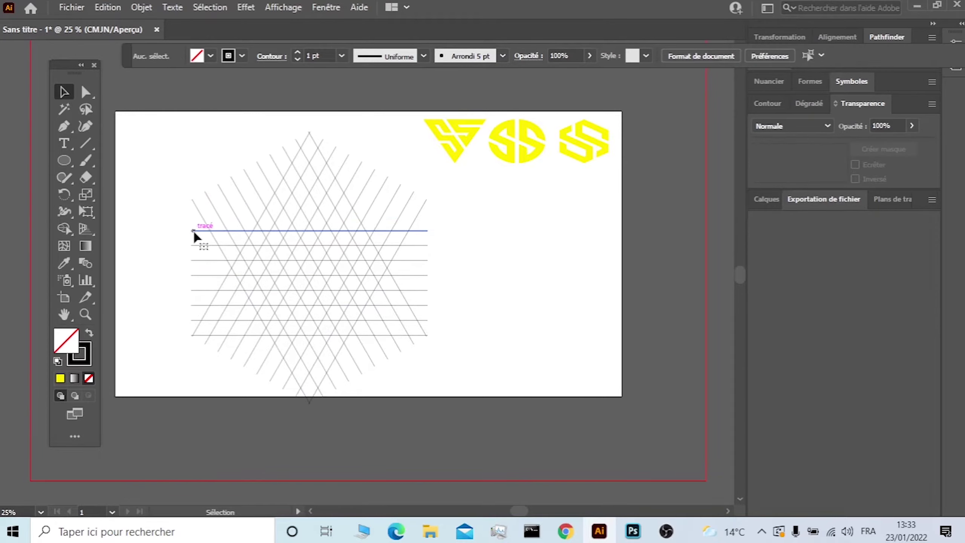
click(194, 230)
key(Delete)
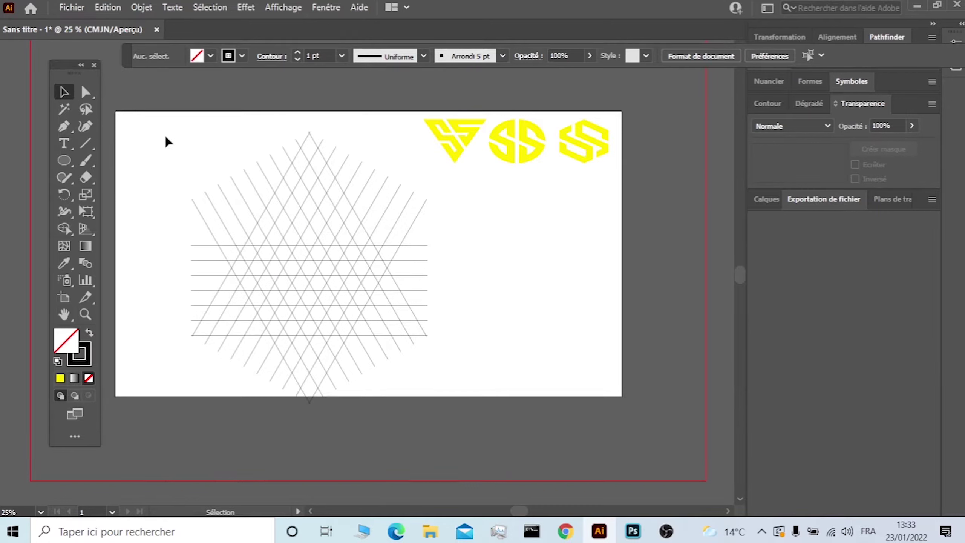
Select the whole grid, choose the Shape Builder tool, and set the fill to black
drag(394, 333, 416, 358)
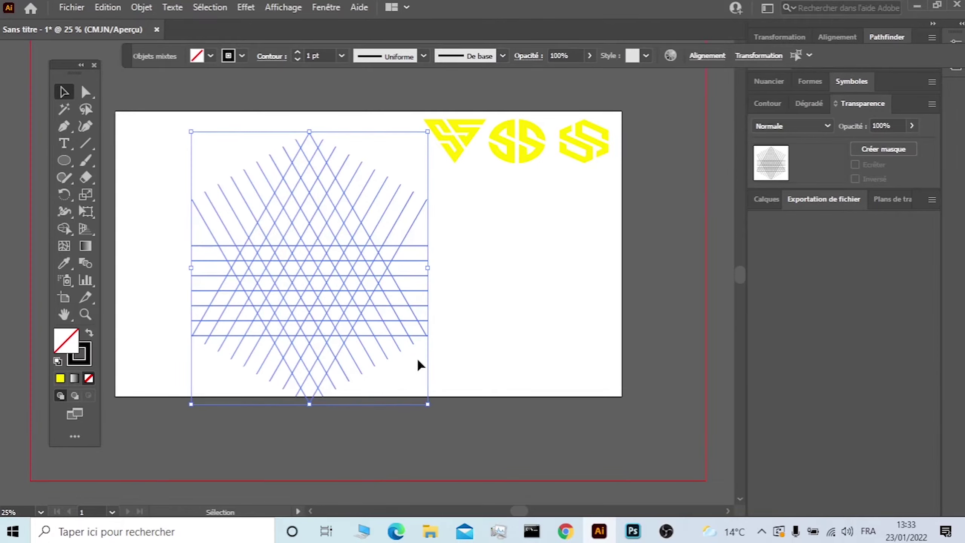
click(65, 227)
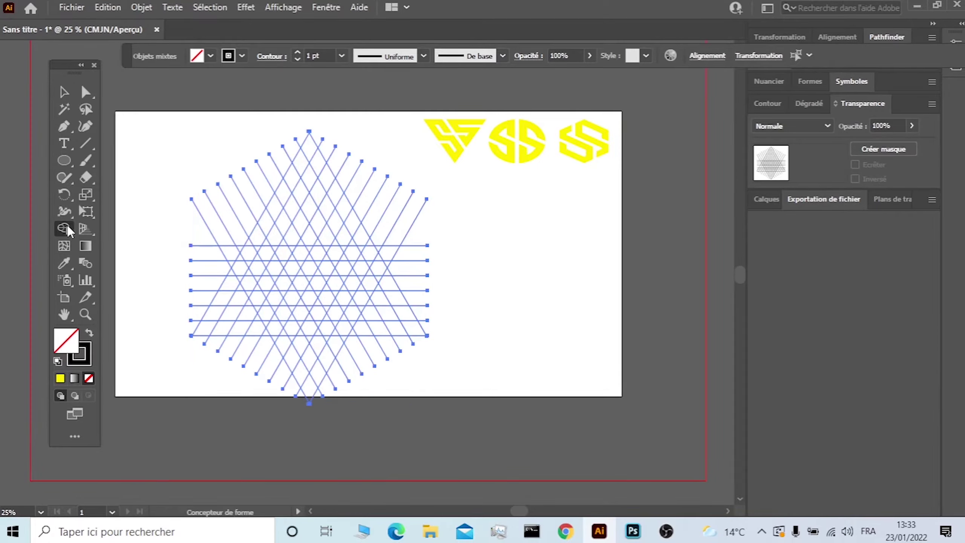
click(210, 55)
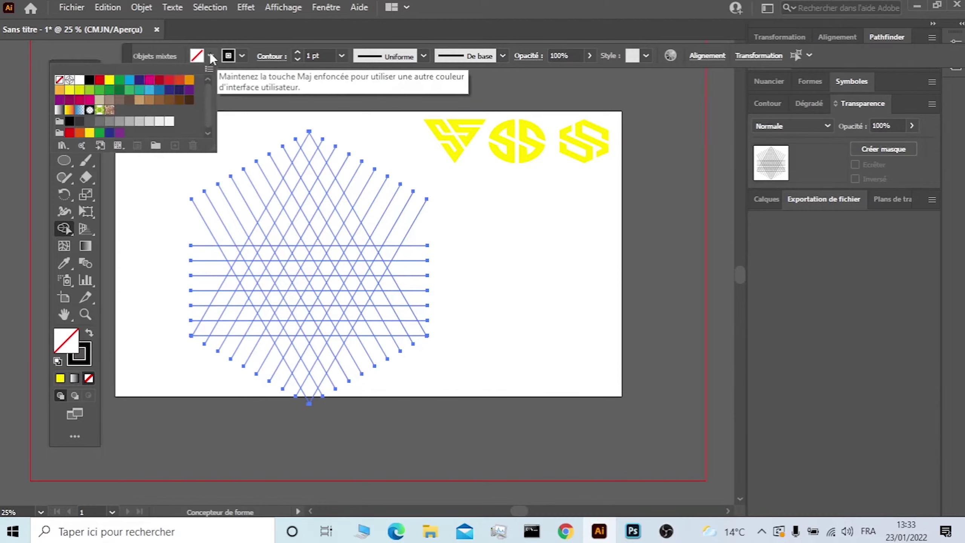
click(90, 81)
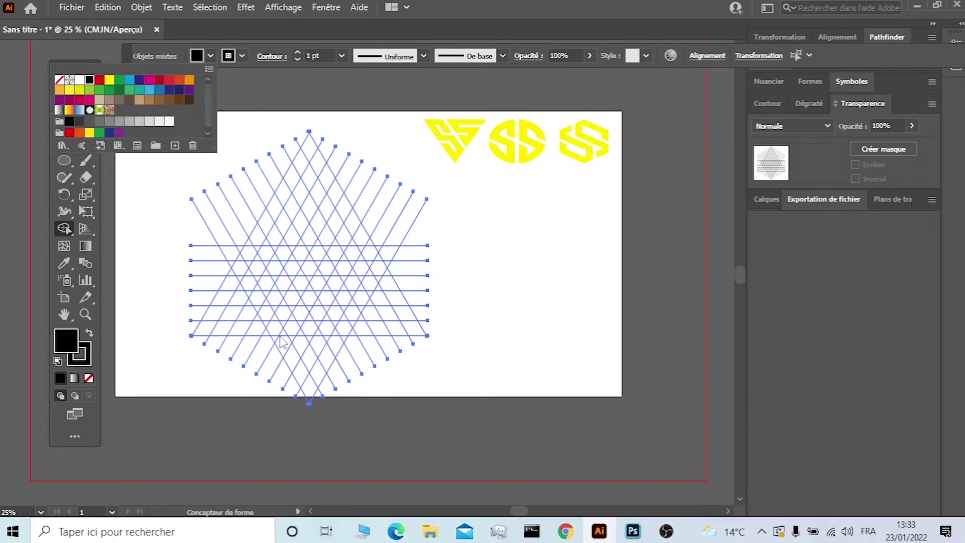
scroll(315, 332, up, 1)
Merge grid cells into a black V-like zigzag and a triangular letter with a top bar
mouse_move(265, 345)
mouse_down()
mouse_move(325, 386)
mouse_move(329, 371)
mouse_move(299, 313)
mouse_move(252, 309)
mouse_move(203, 232)
mouse_move(247, 229)
mouse_up()
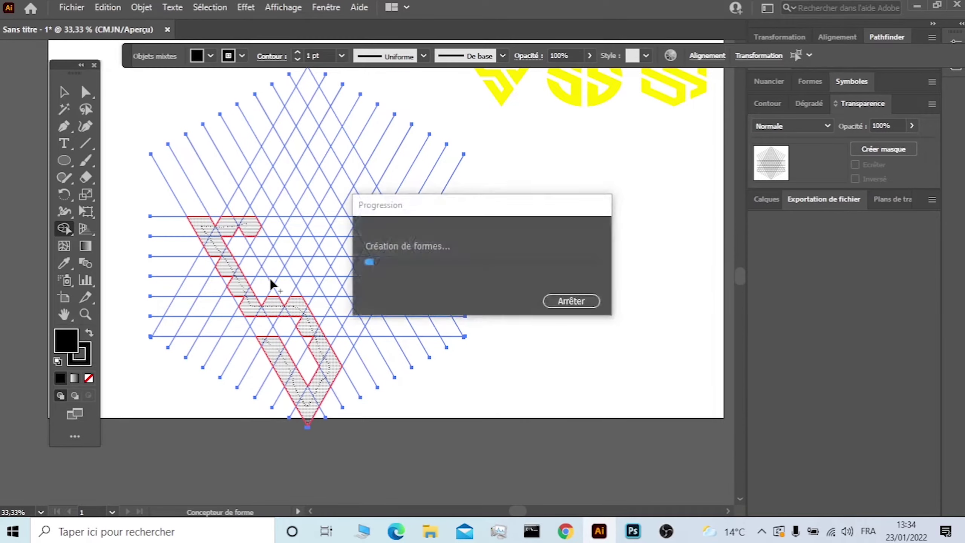
drag(265, 265, 274, 304)
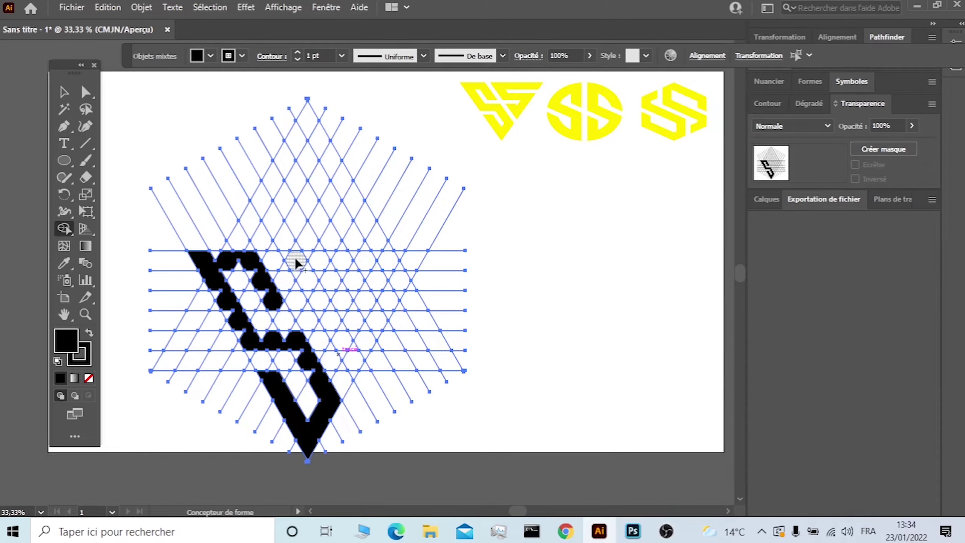
drag(297, 262, 384, 264)
drag(291, 259, 298, 264)
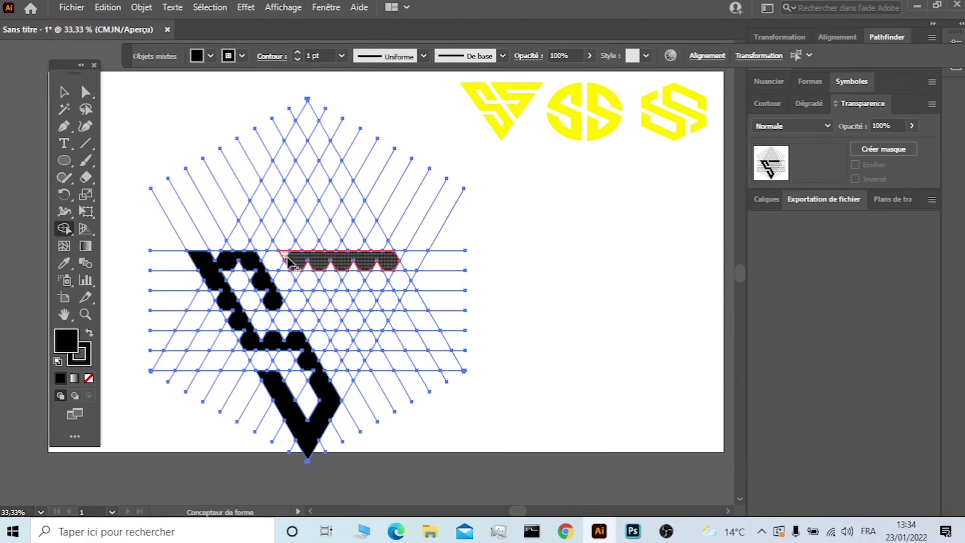
mouse_move(297, 266)
mouse_down()
mouse_move(339, 303)
mouse_move(385, 305)
mouse_move(361, 359)
mouse_move(345, 363)
mouse_move(335, 340)
mouse_move(371, 306)
mouse_up()
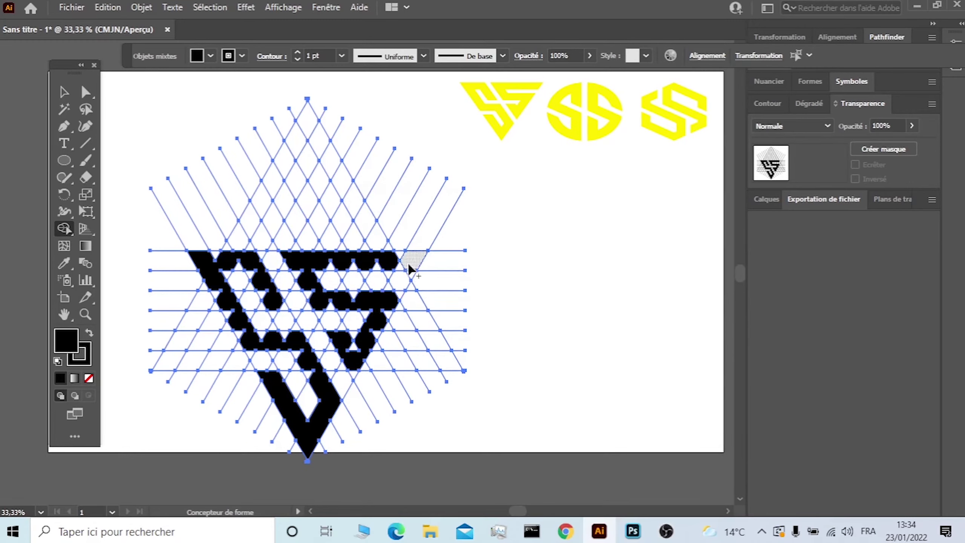
click(413, 263)
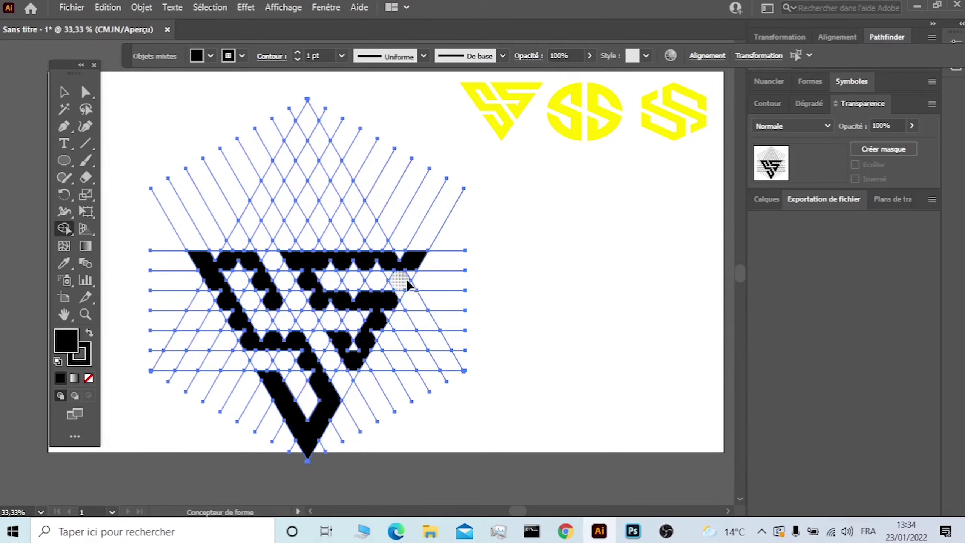
scroll(409, 276, up, 2)
drag(420, 231, 383, 232)
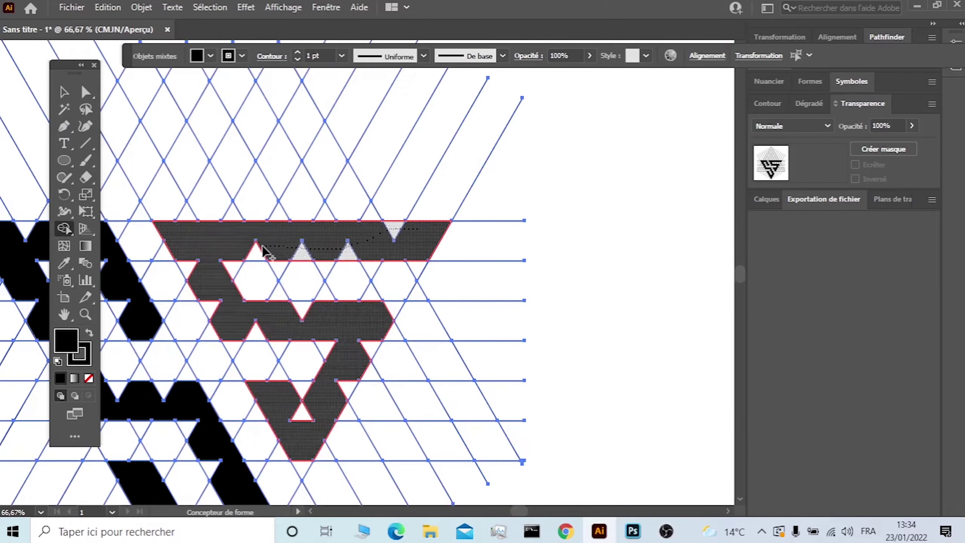
Merge the leftover white triangles in the top band and middle bar into the black shape
drag(219, 243, 201, 297)
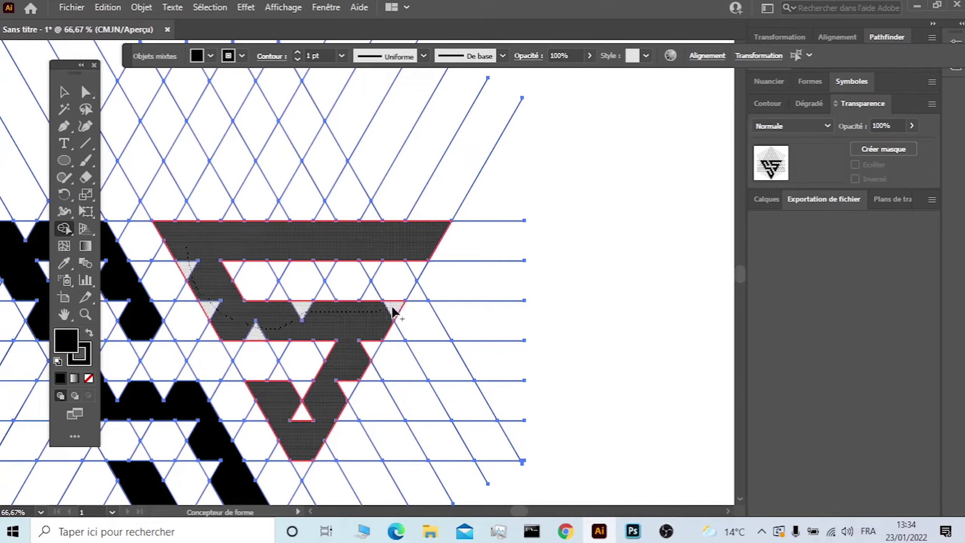
drag(330, 411, 291, 432)
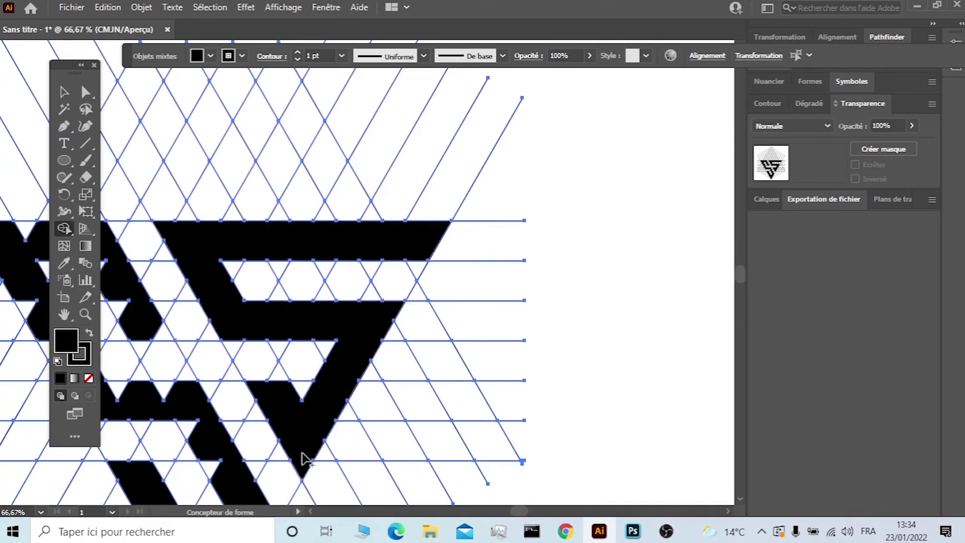
scroll(300, 410, down, 2)
scroll(291, 420, up, 1)
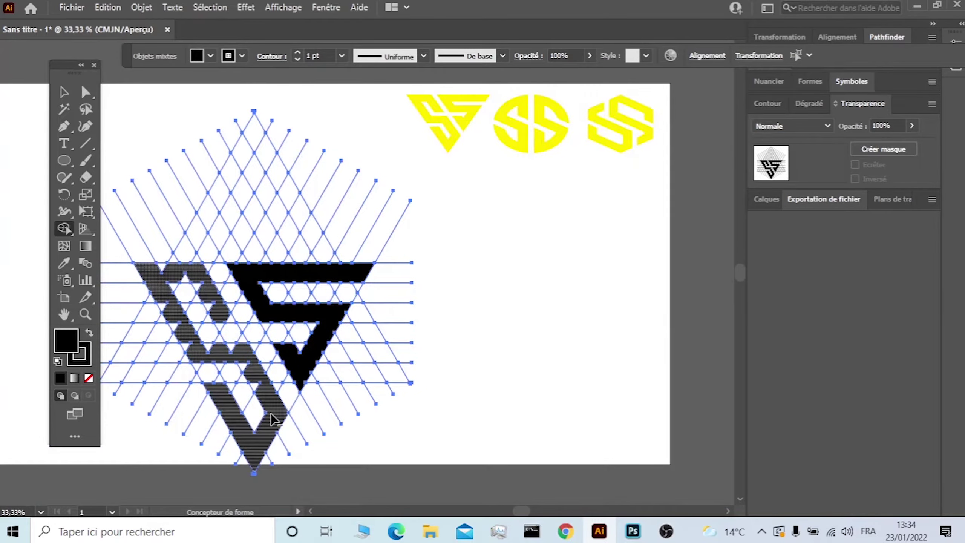
scroll(254, 462, up, 1)
Merge the remaining left S cells into one clean S-shaped band
drag(251, 366, 157, 280)
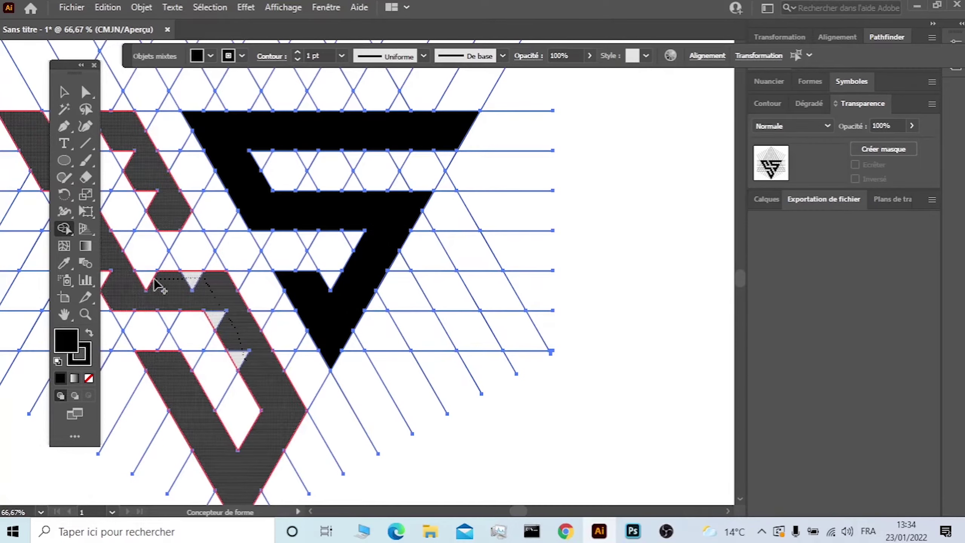
click(311, 512)
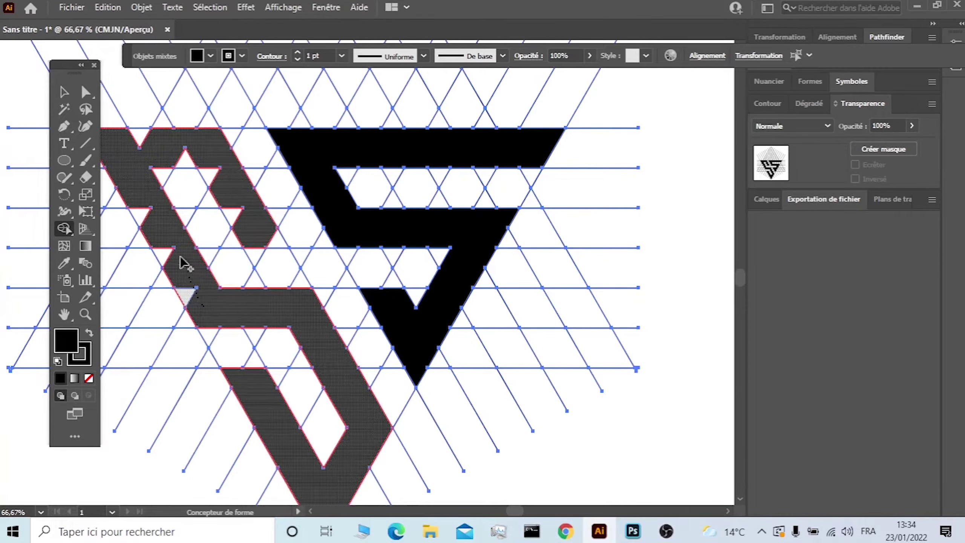
mouse_move(280, 246)
mouse_down()
mouse_move(182, 154)
mouse_move(152, 148)
mouse_up()
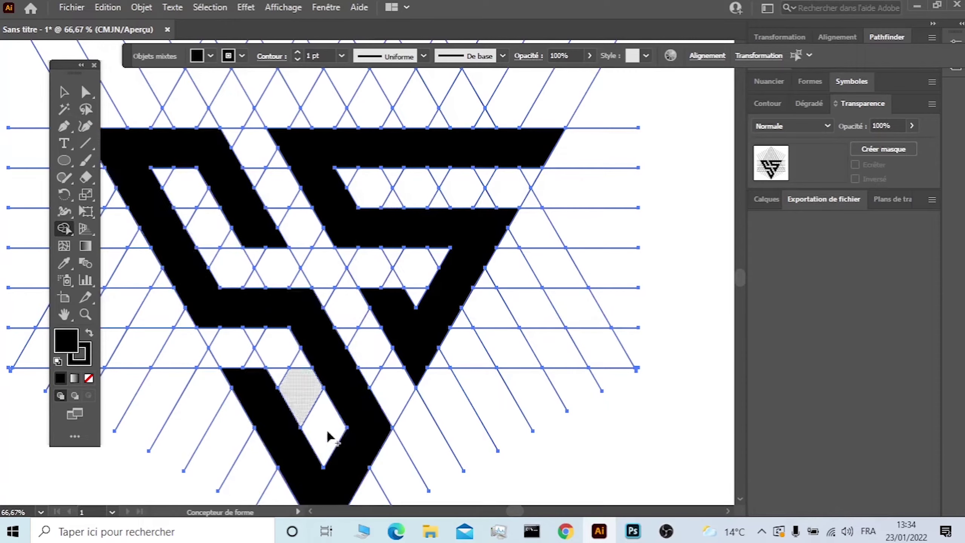
scroll(334, 418, left, 1)
scroll(346, 359, left, 2)
scroll(345, 325, down, 2)
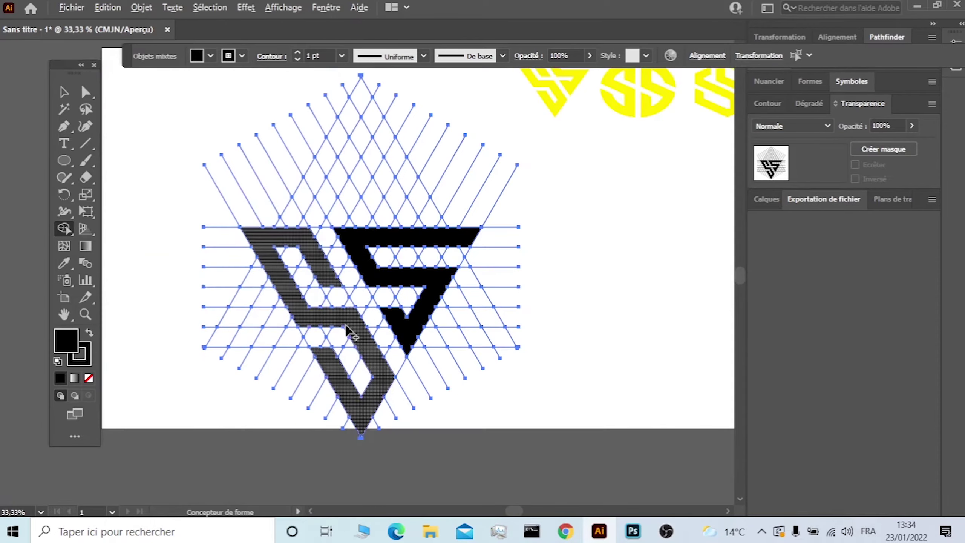
Ungroup the logo from the grid and move both S pieces off to the right
click(69, 94)
click(276, 198)
click(308, 243)
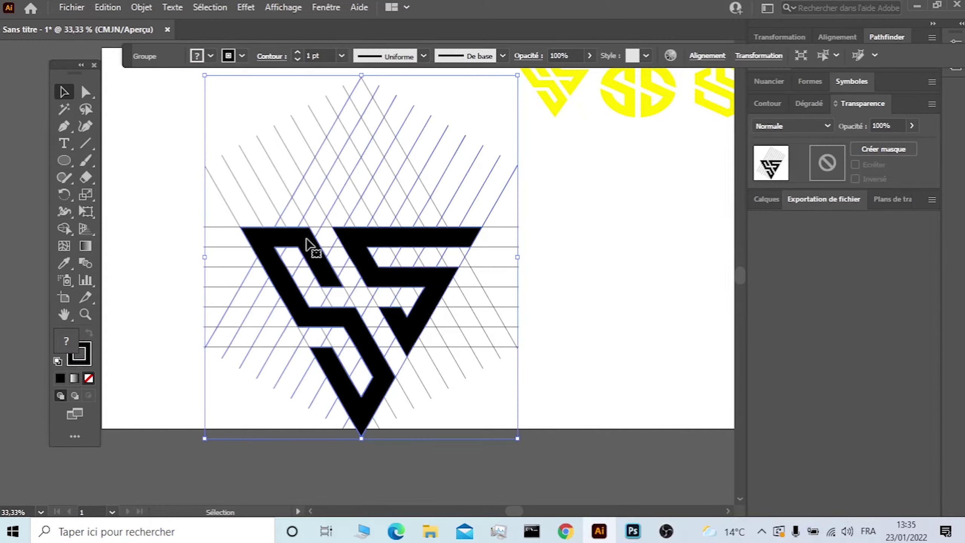
right_click(330, 214)
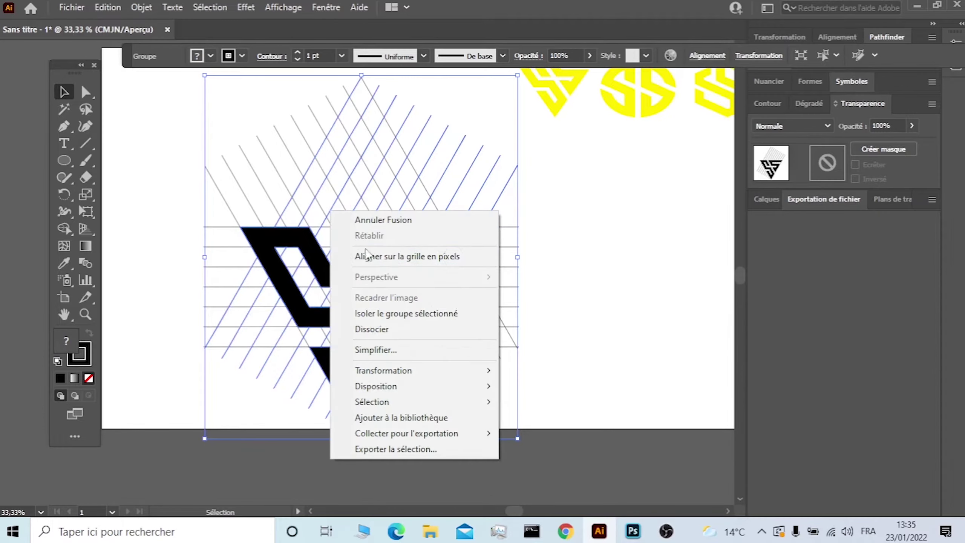
click(380, 329)
click(172, 233)
click(382, 239)
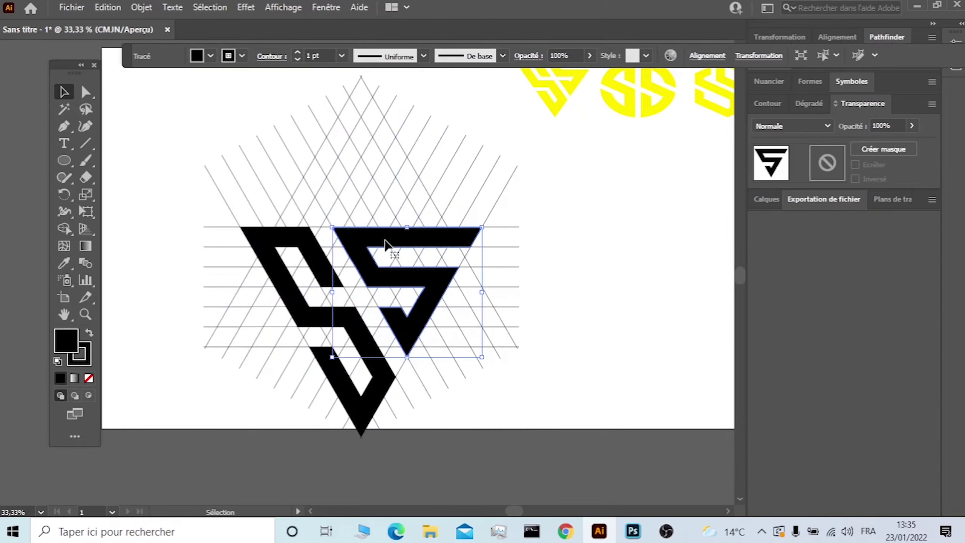
shift+click(298, 246)
mouse_move(297, 246)
mouse_down()
mouse_move(639, 254)
mouse_move(610, 241)
mouse_up()
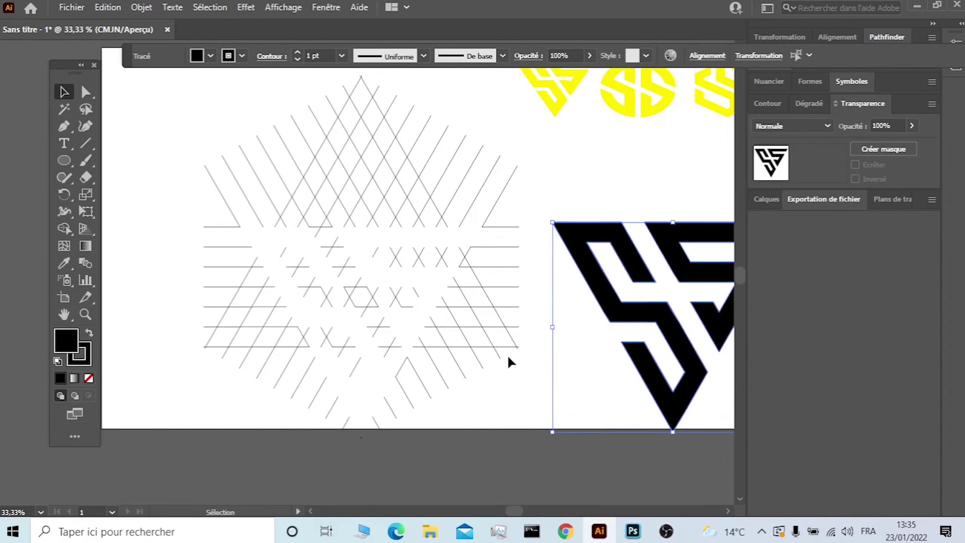
click(497, 397)
Delete all the remaining construction grid lines, including a stray line near the bottom
drag(274, 135, 279, 112)
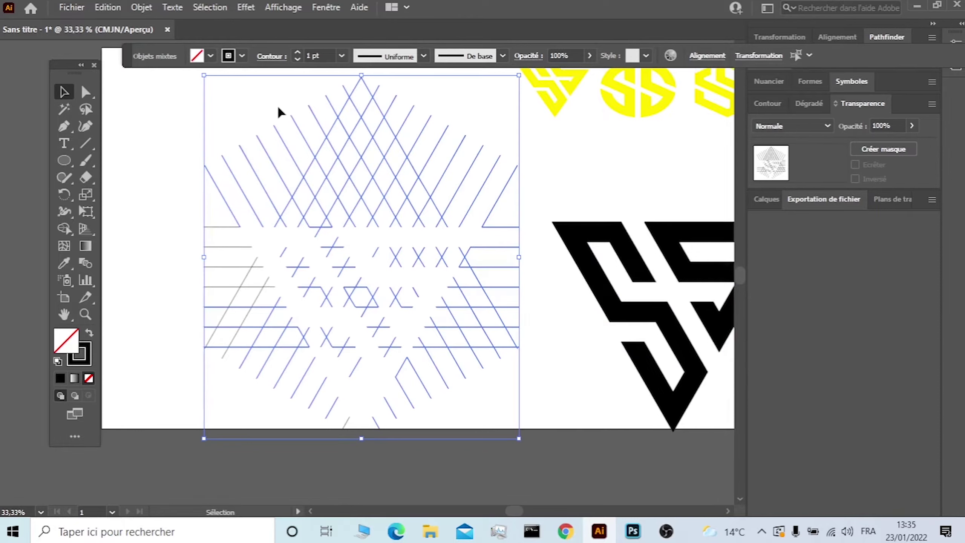
key(Delete)
drag(247, 330, 287, 356)
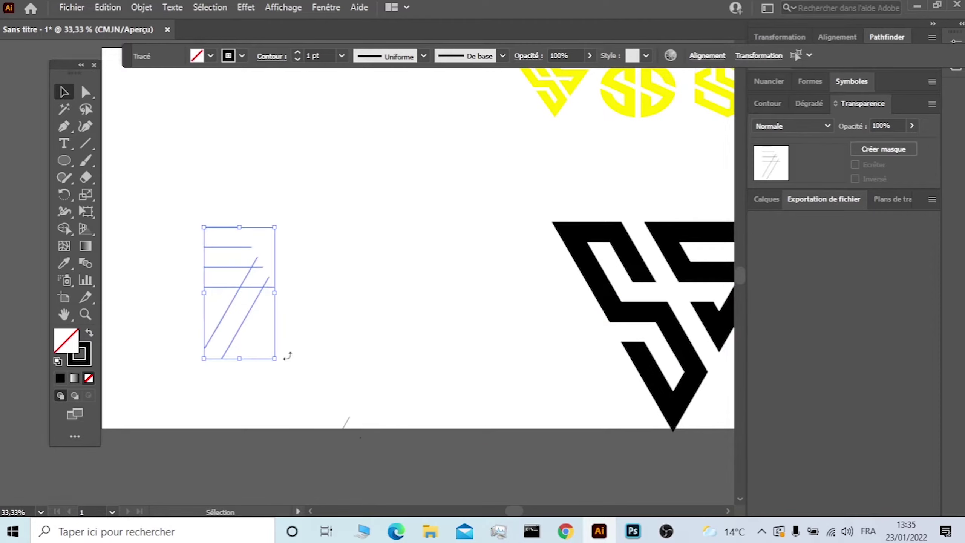
key(Delete)
drag(295, 292, 384, 448)
key(Delete)
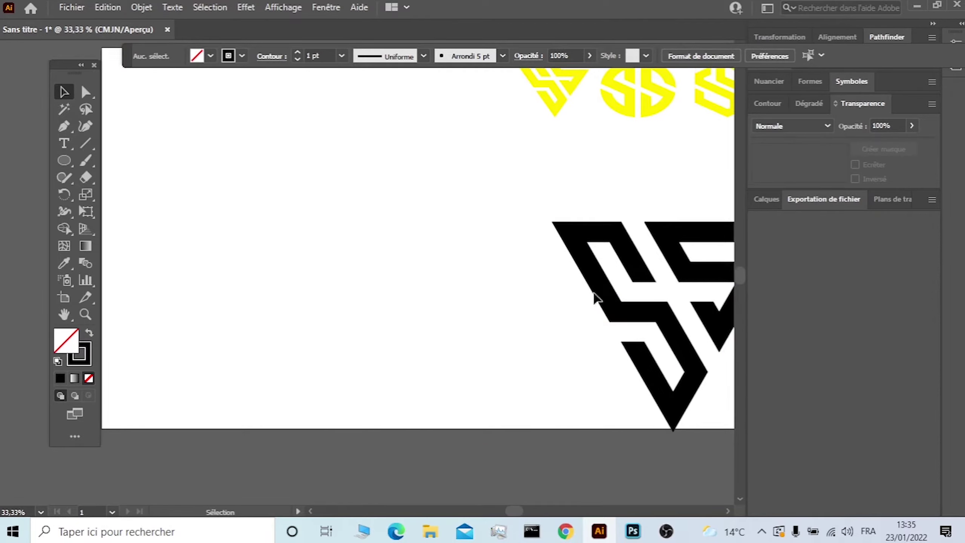
Move the triangular logo to the artboard's top-left and scale it to about 456 × 331 px
click(668, 254)
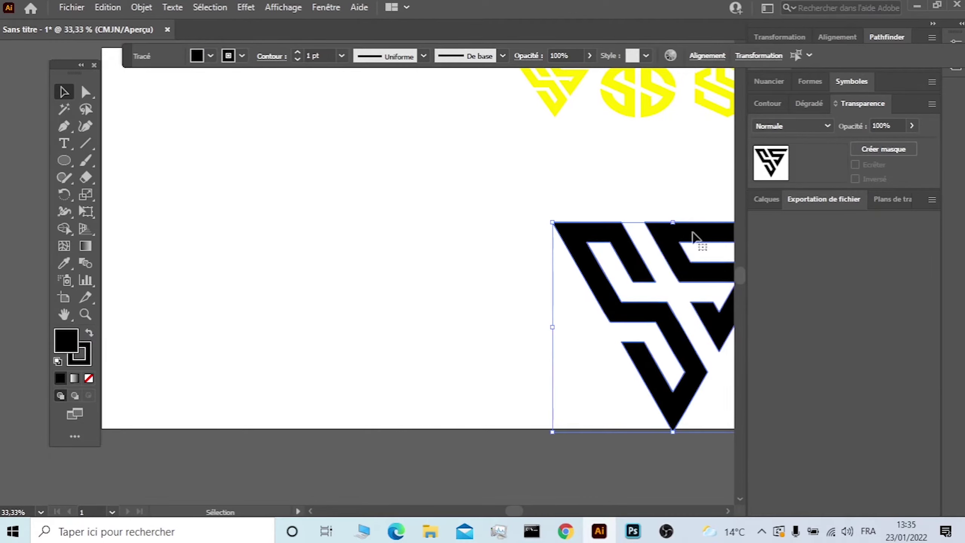
mouse_move(675, 237)
mouse_down()
mouse_move(541, 234)
mouse_move(228, 125)
mouse_up()
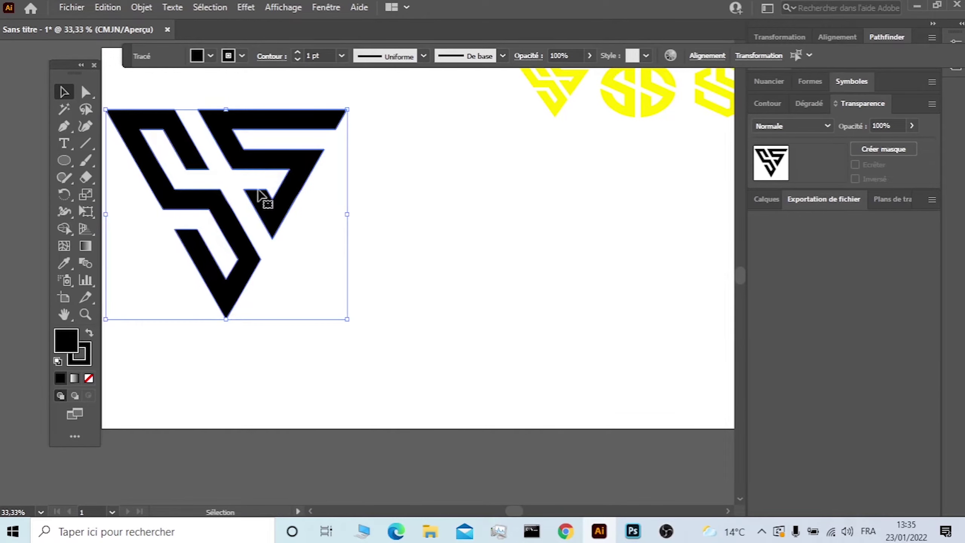
scroll(262, 205, up, 1)
alt+scroll(274, 243, down, 1)
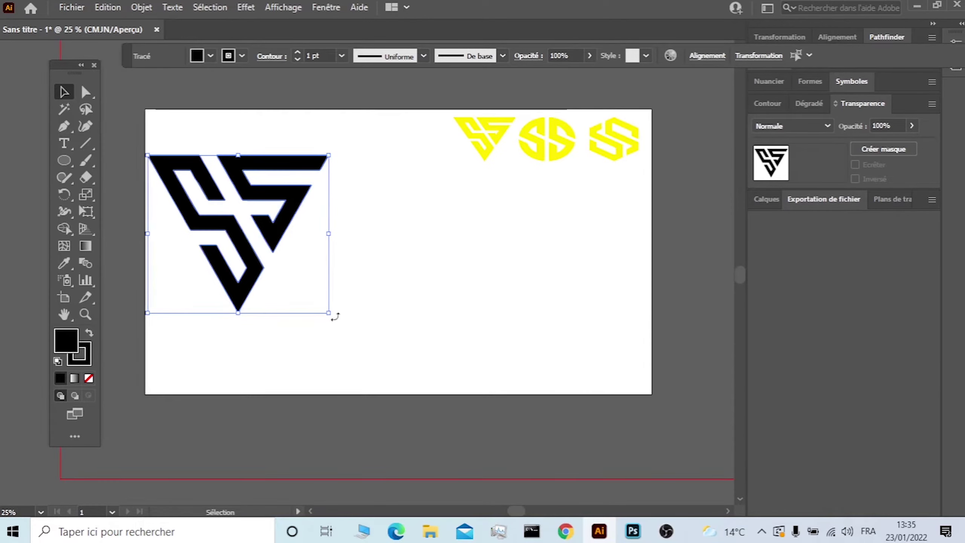
drag(330, 312, 256, 231)
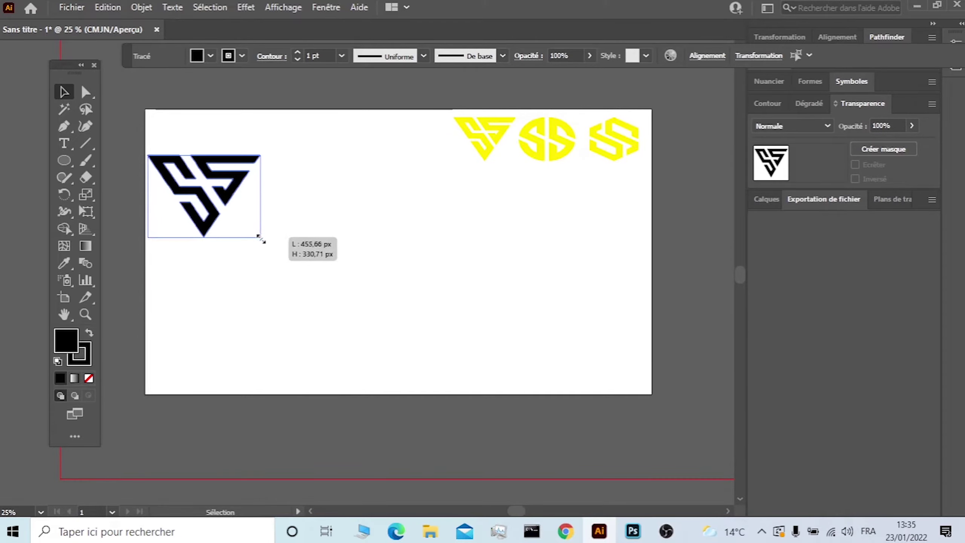
drag(235, 186, 236, 146)
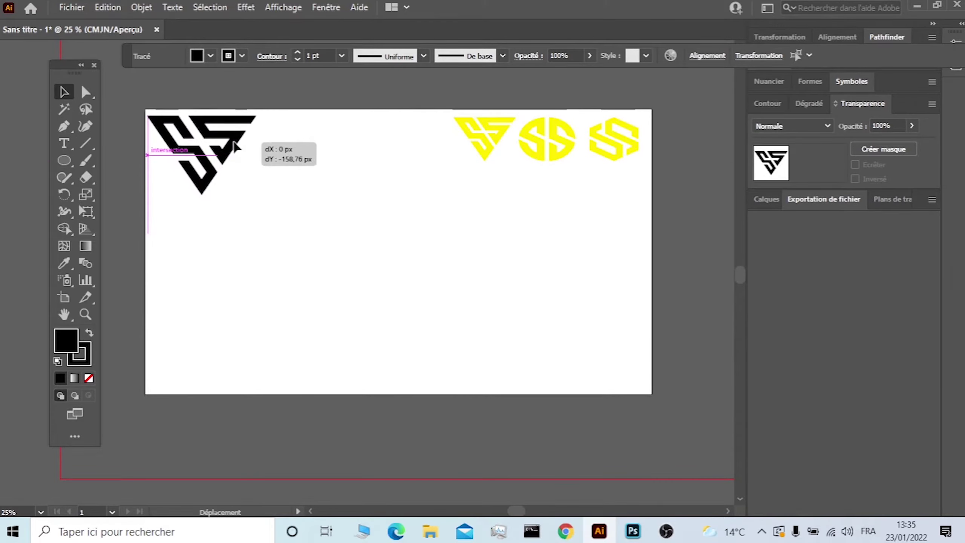
click(170, 231)
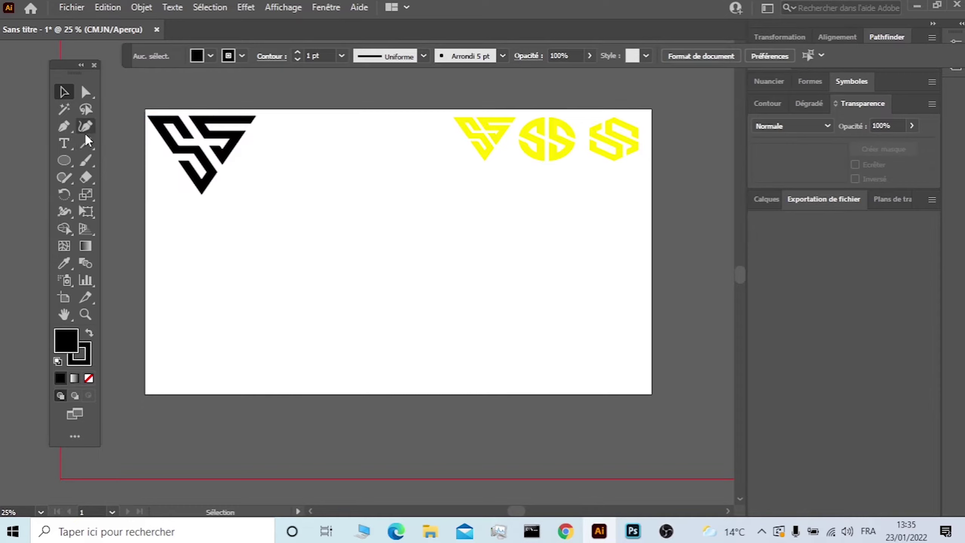
Draw a long vertical line and duplicate it into a row of evenly spaced lines
click(85, 147)
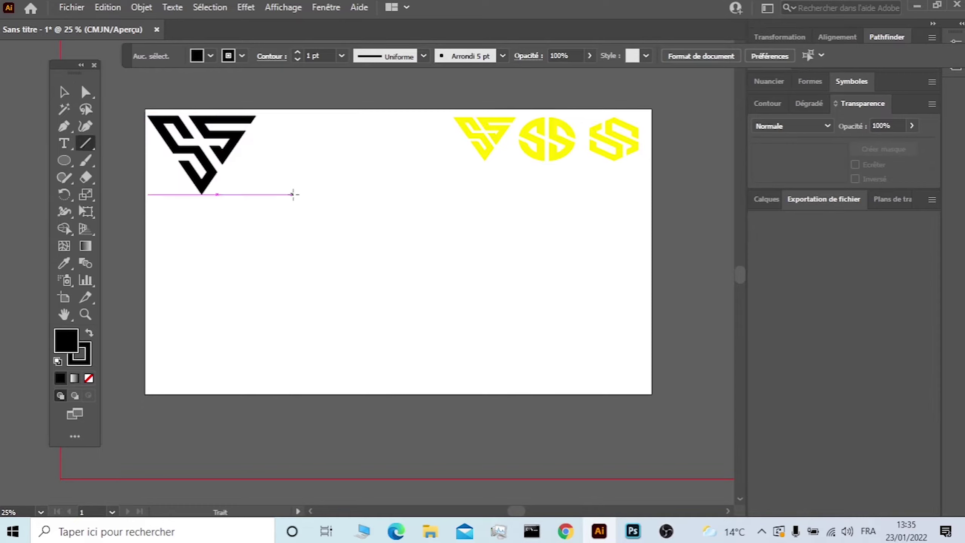
drag(279, 160, 279, 383)
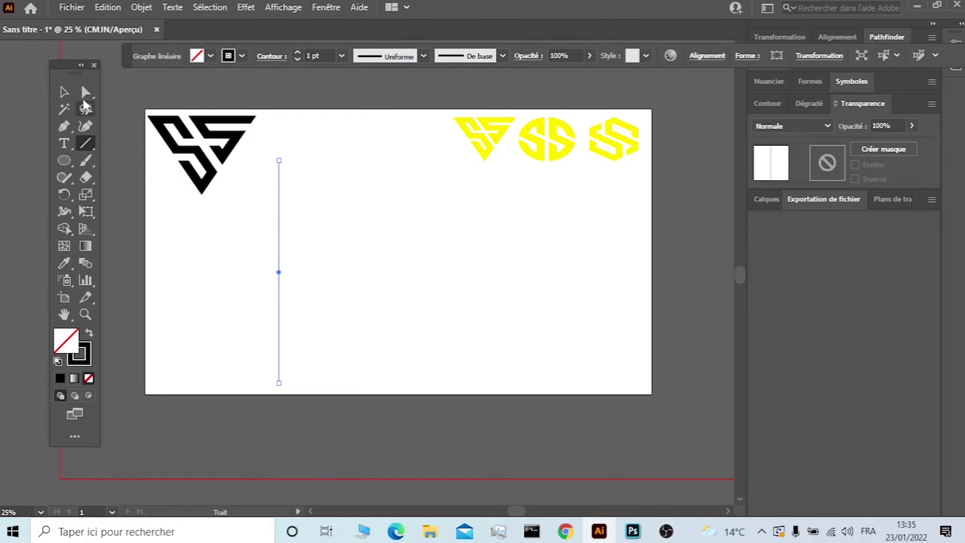
click(74, 96)
drag(278, 182, 295, 189)
key(ctrl+d)
key(ctrl+d)
key(ctrl+d)
key(ctrl+d)
key(ctrl+d)
key(ctrl+d)
key(ctrl+d)
key(ctrl+d)
click(263, 188)
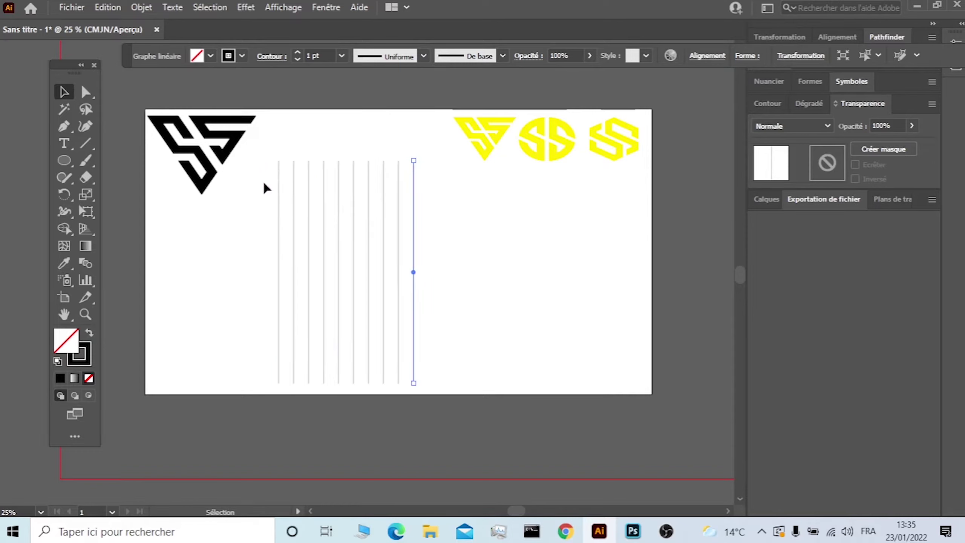
Group the ten vertical lines, stretch them taller, and add a copy rotated 60°
drag(270, 179, 418, 235)
right_click(358, 215)
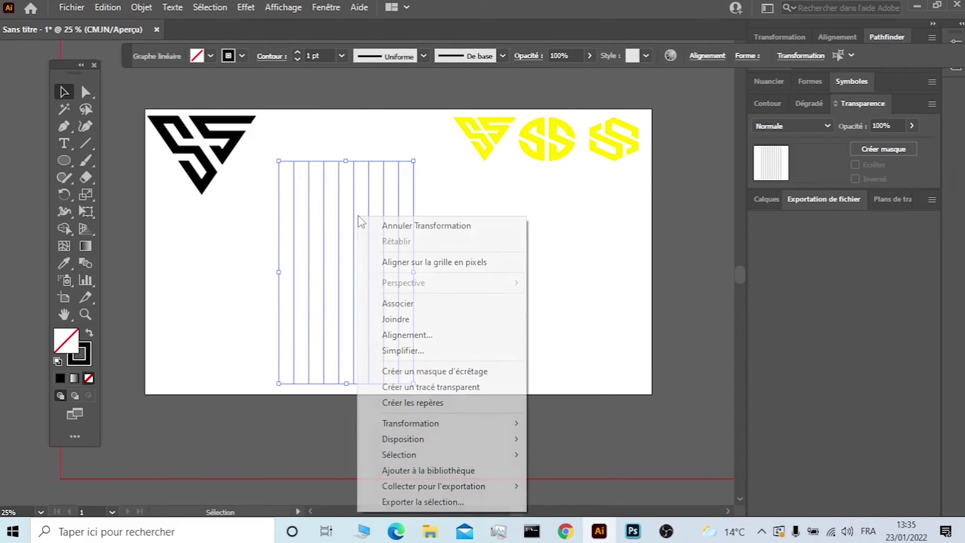
click(397, 303)
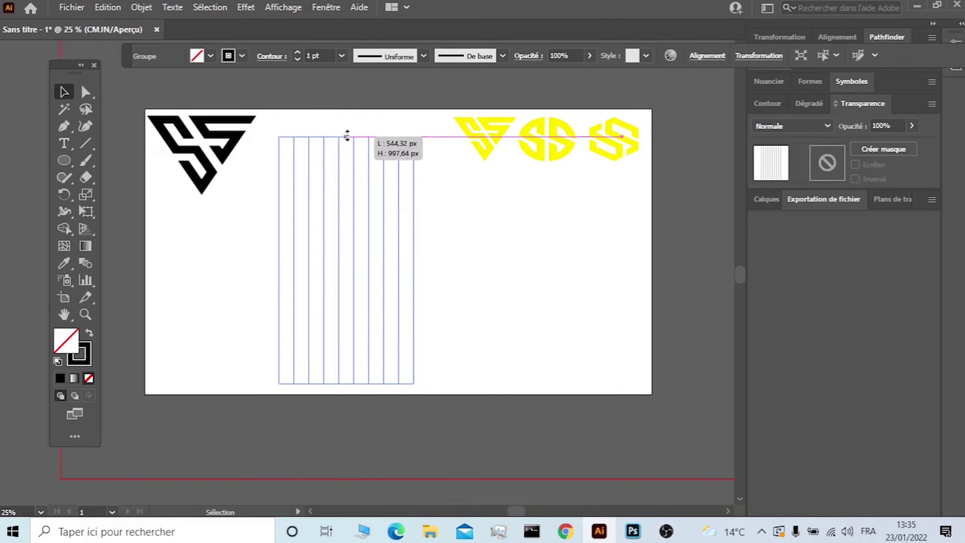
drag(347, 161, 346, 123)
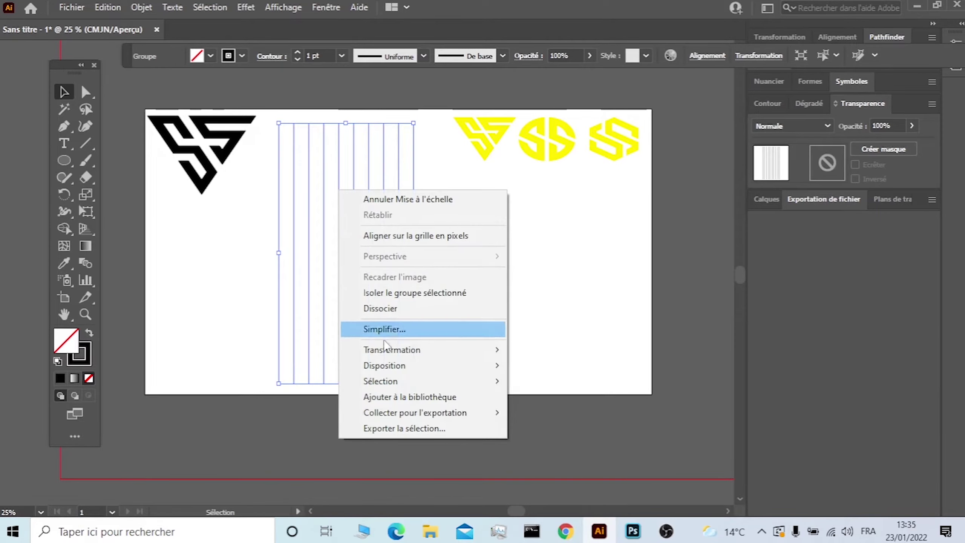
click(549, 387)
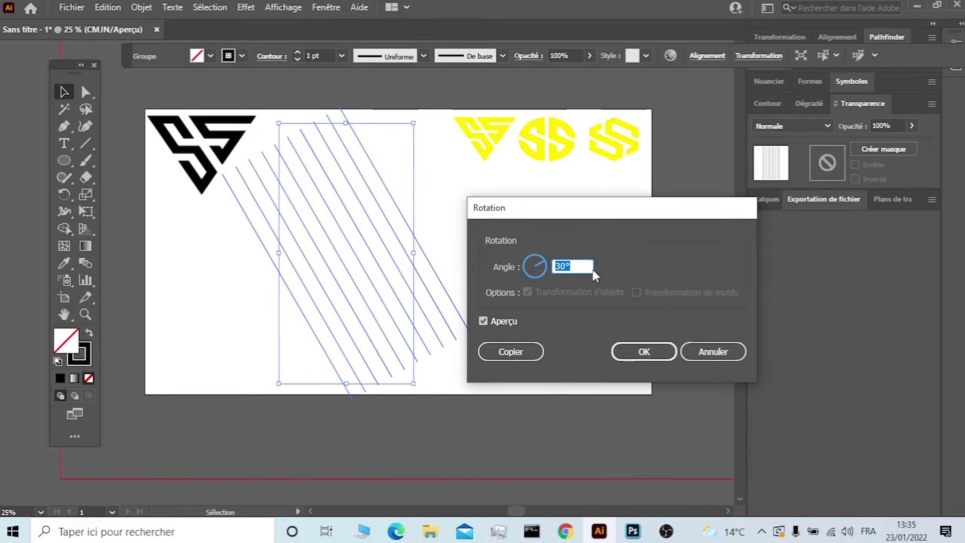
key(shift+Up)
key(shift+Up)
key(shift+Up)
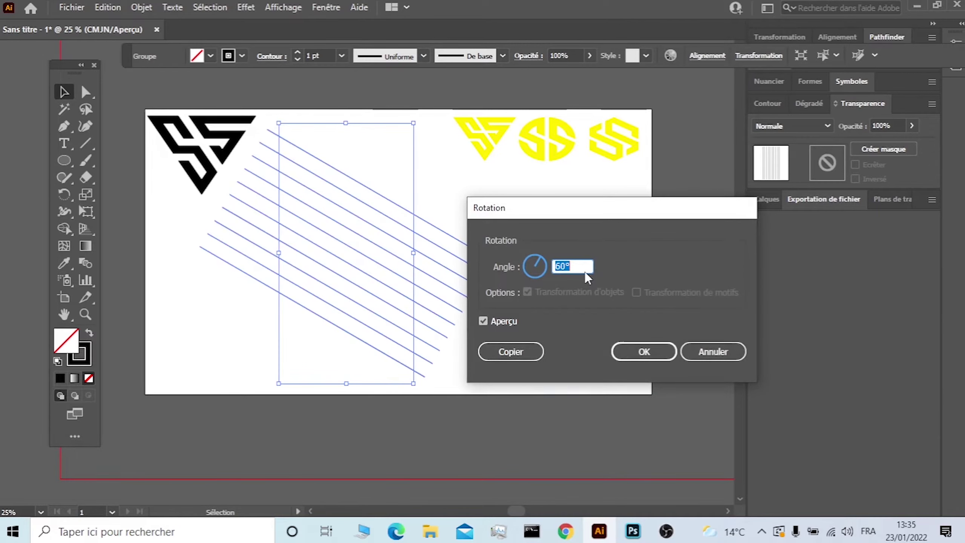
click(524, 358)
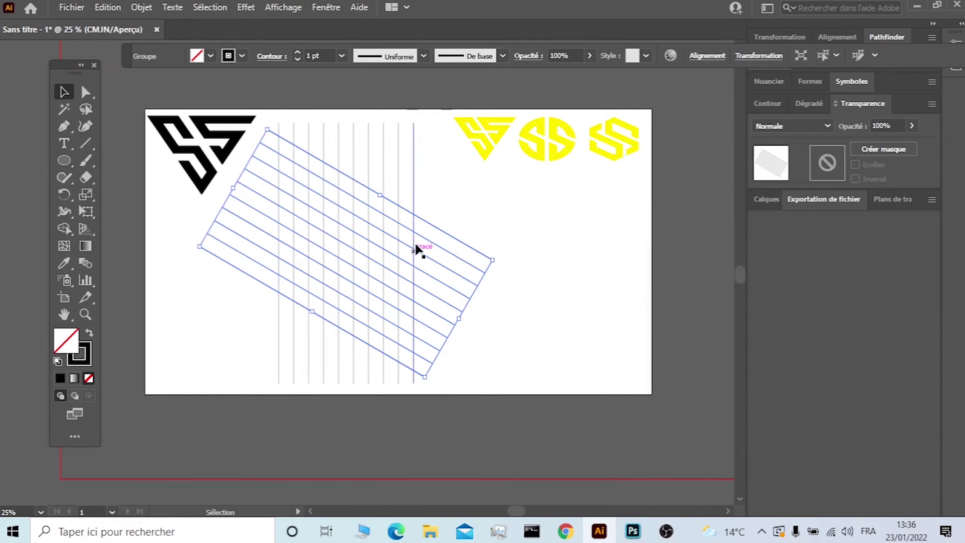
Add a mirrored copy of the 60° rotated lines to complete the hexagonal lattice
right_click(451, 234)
mouse_move(501, 394)
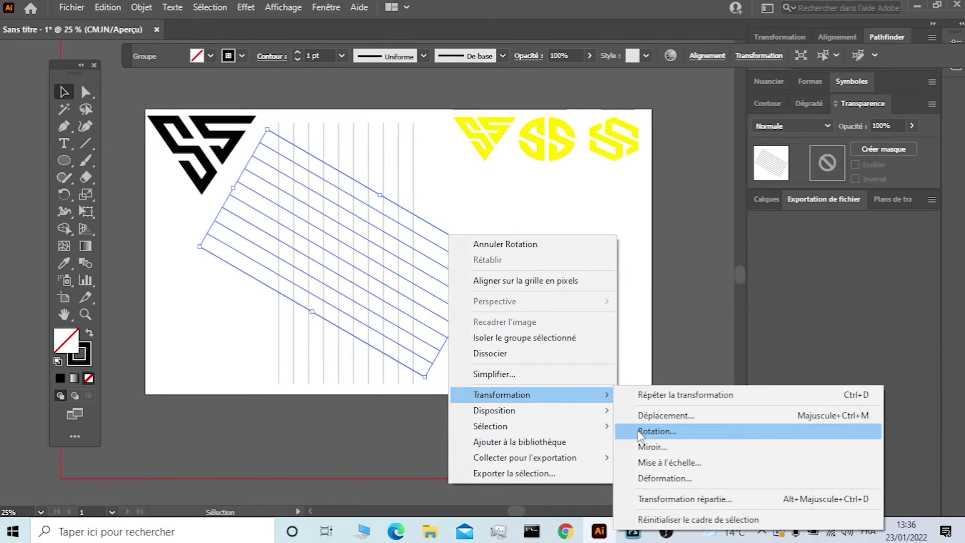
click(650, 448)
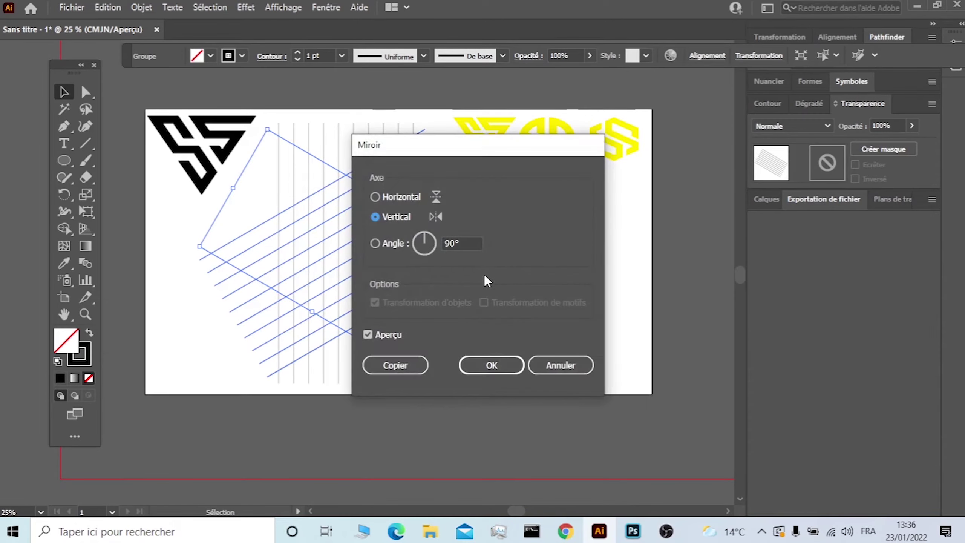
click(404, 363)
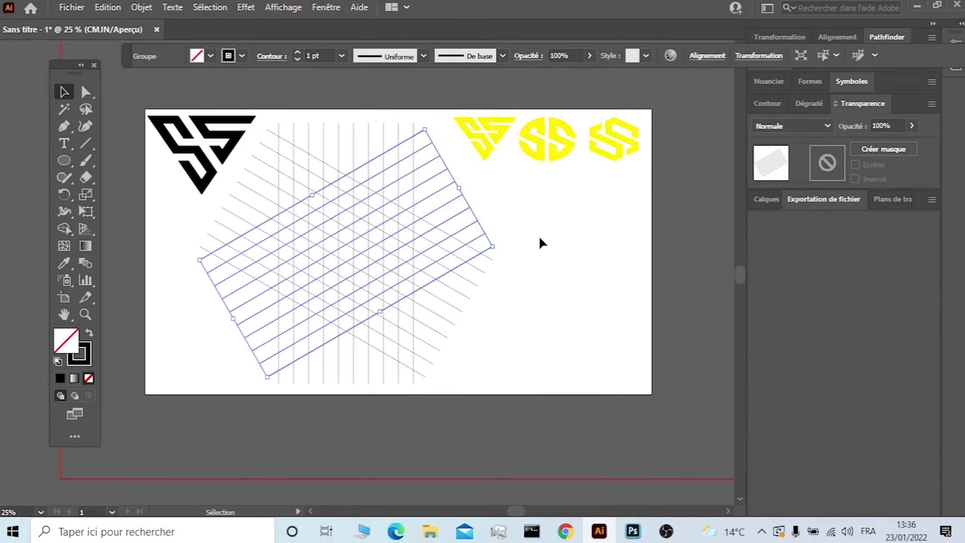
click(538, 237)
Nudge the line grid slightly right and down, reselect it, and choose the Shape Builder tool
drag(288, 352, 334, 308)
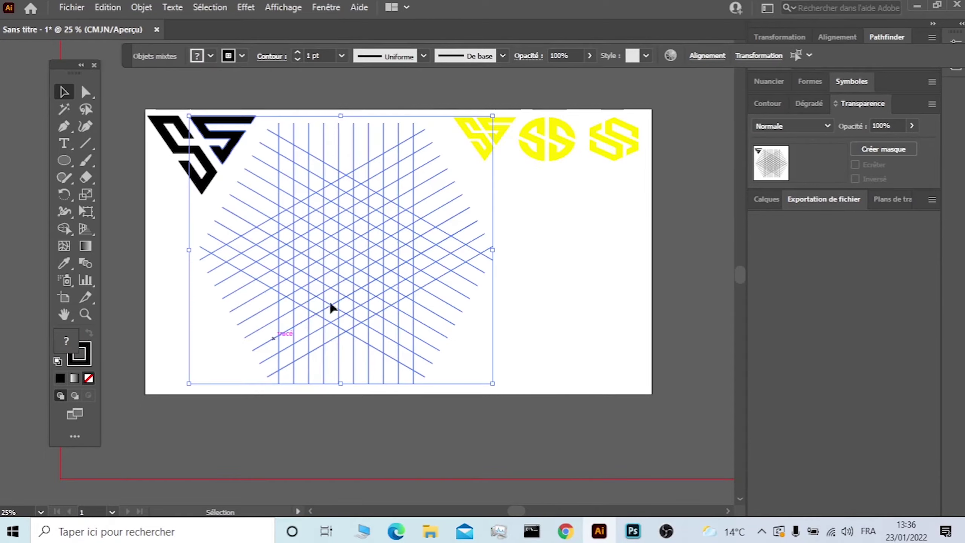
drag(351, 250, 355, 262)
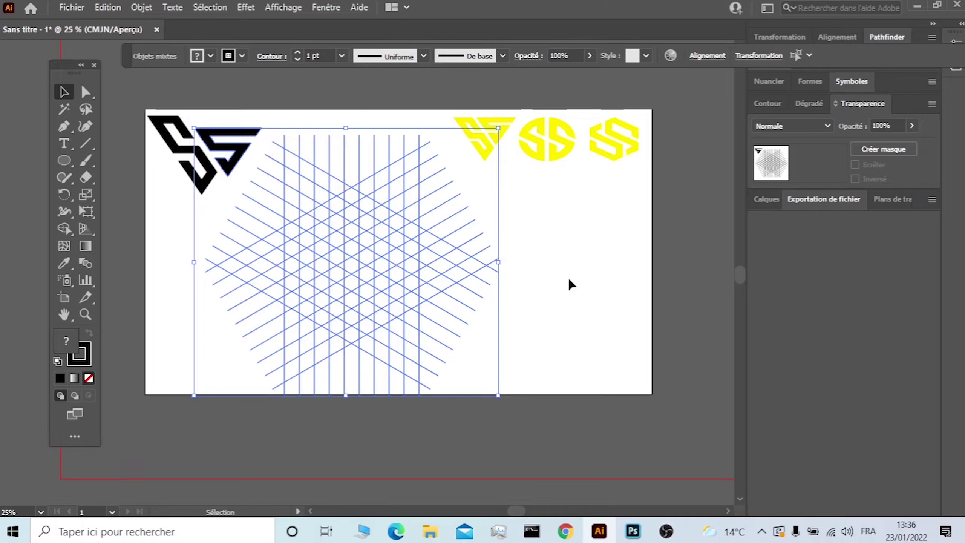
click(568, 239)
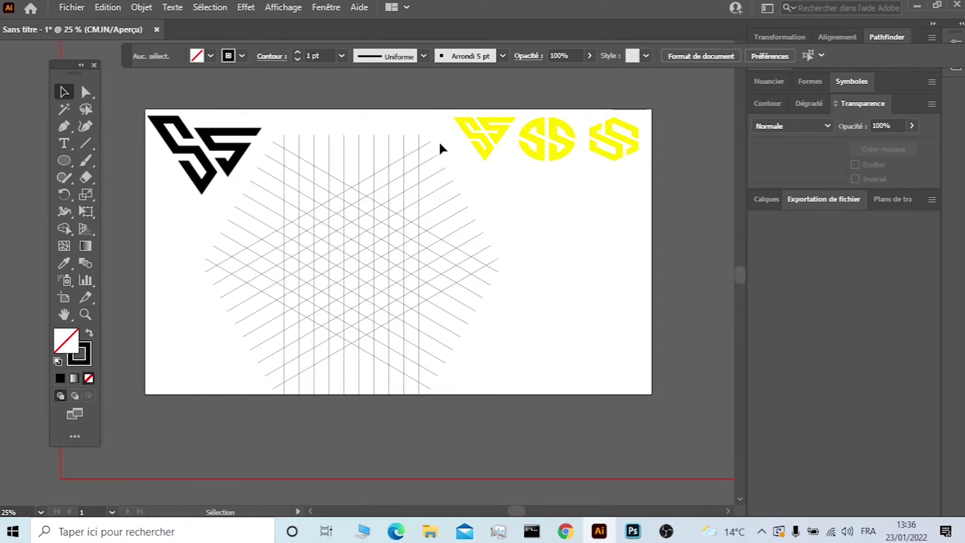
drag(436, 131, 276, 366)
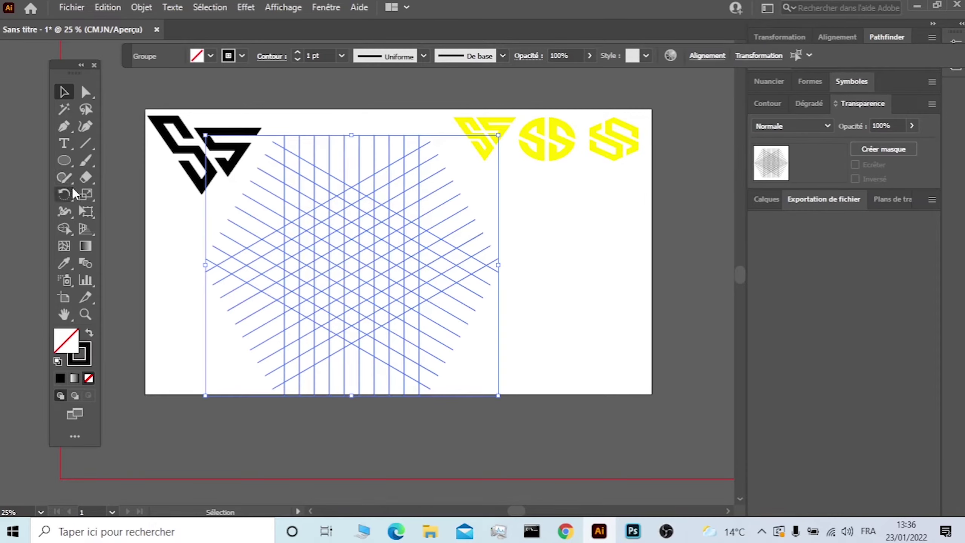
click(63, 228)
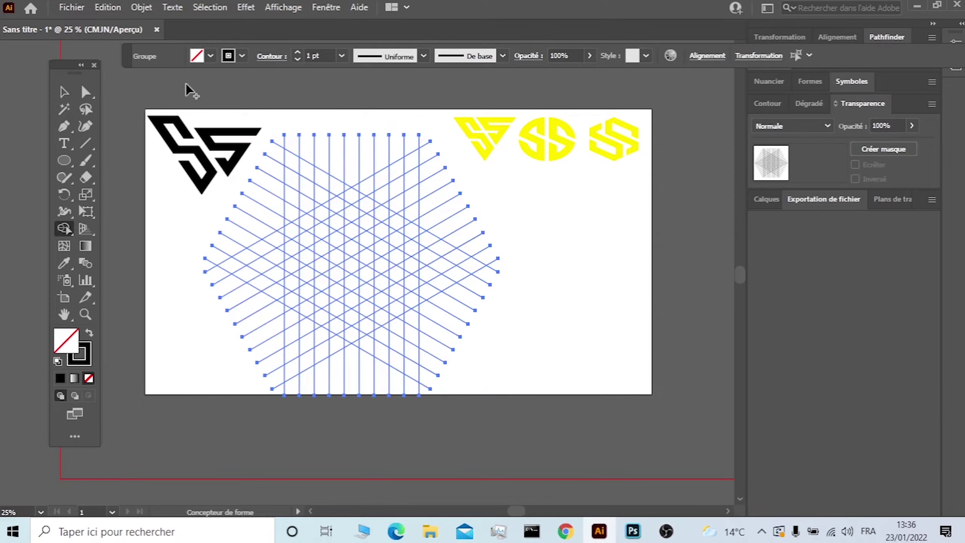
Set the fill to black and merge a first run of grid cells into one shape
click(209, 55)
click(90, 80)
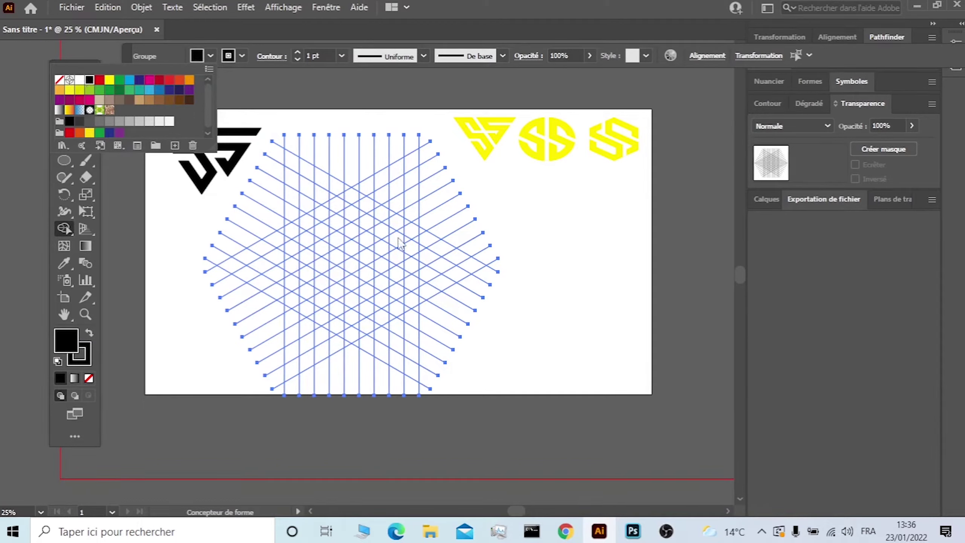
click(415, 253)
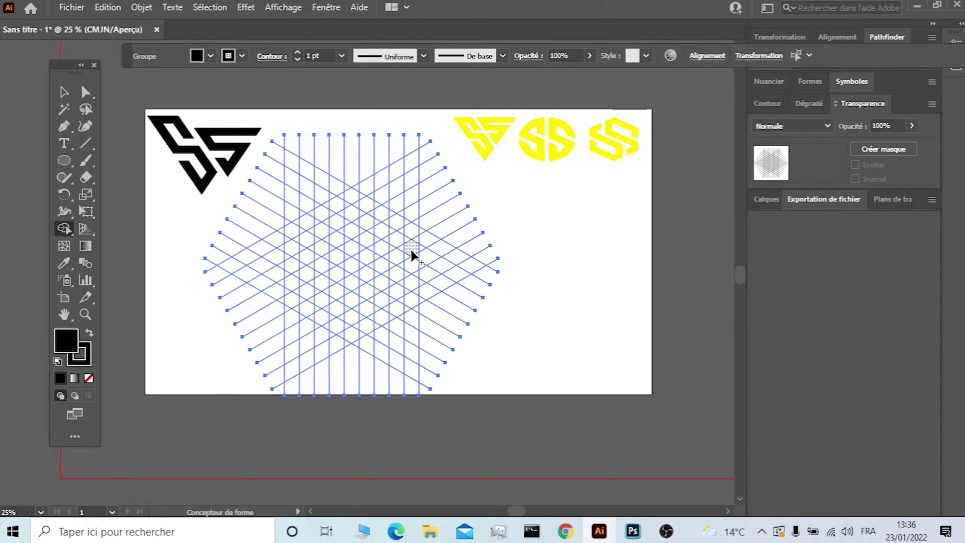
mouse_move(414, 251)
mouse_down()
mouse_move(351, 200)
mouse_move(354, 237)
mouse_up()
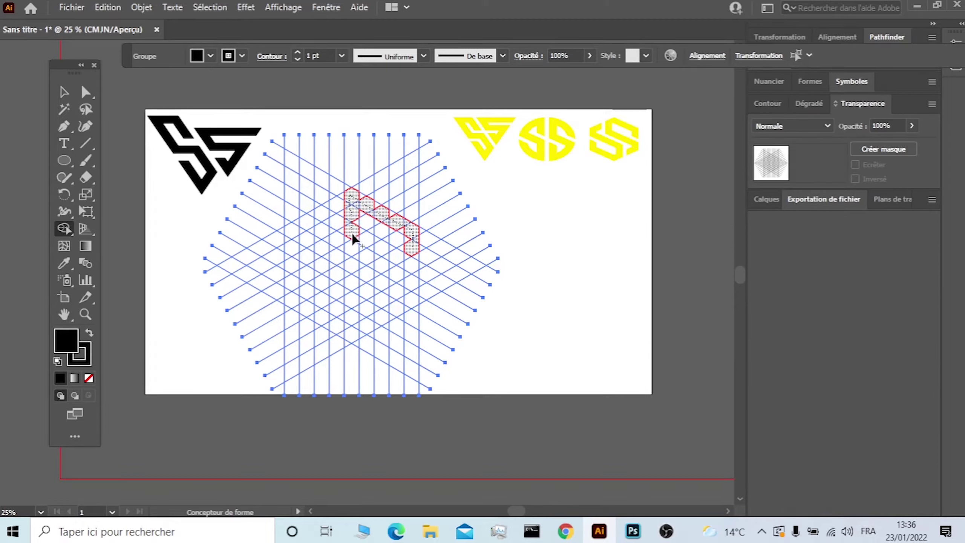
mouse_move(353, 238)
mouse_down()
mouse_move(414, 290)
mouse_move(399, 314)
mouse_up()
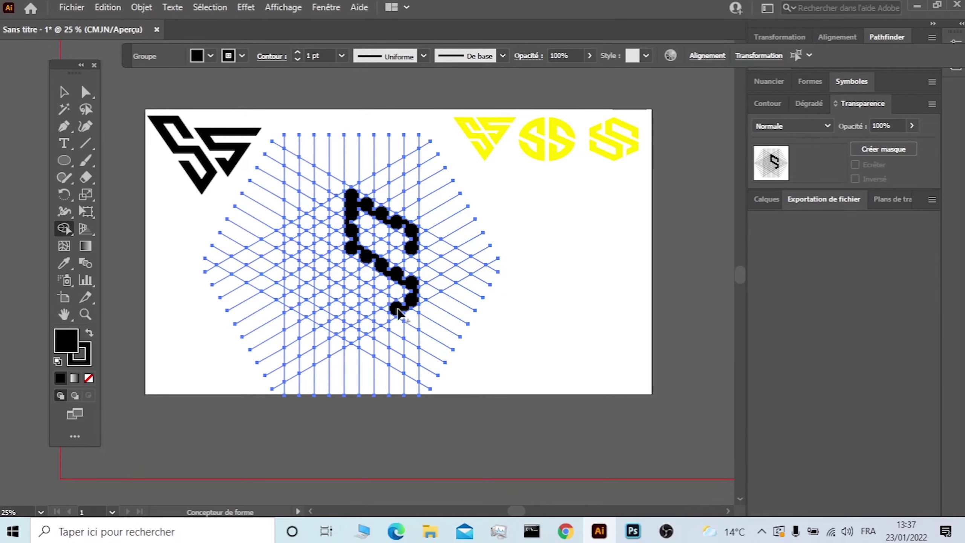
Extend the black shape upward and down its left arm into an angular hook with a squared end
scroll(409, 252, up, 2)
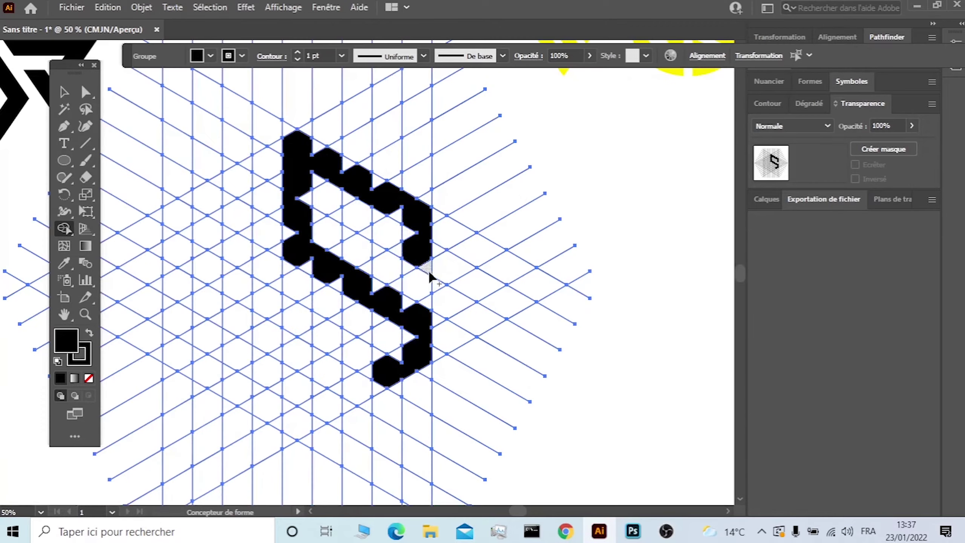
mouse_move(424, 263)
mouse_down()
mouse_move(409, 216)
mouse_move(383, 189)
mouse_move(303, 145)
mouse_up()
scroll(312, 198, down, 1)
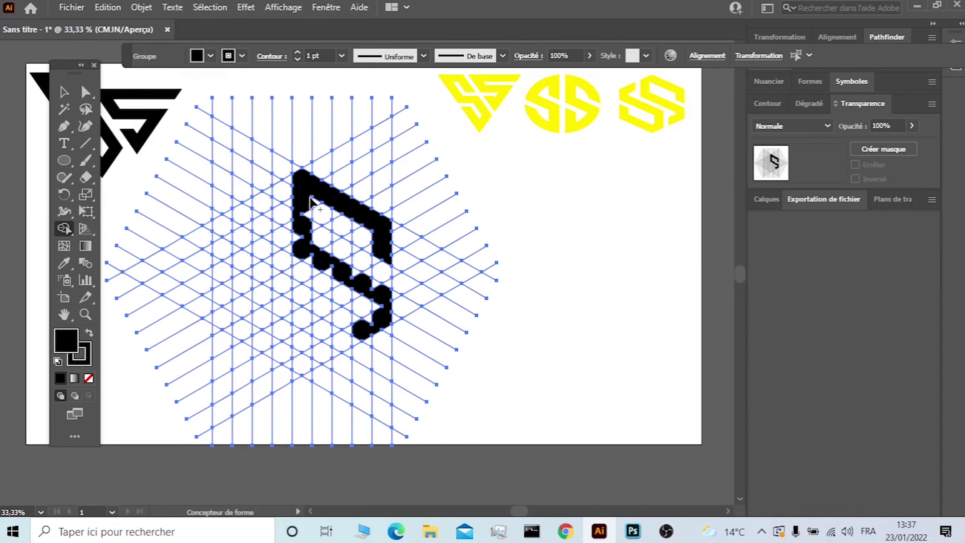
mouse_move(309, 203)
mouse_down()
mouse_move(300, 245)
mouse_move(323, 267)
mouse_move(376, 287)
mouse_move(381, 314)
mouse_move(368, 329)
mouse_up()
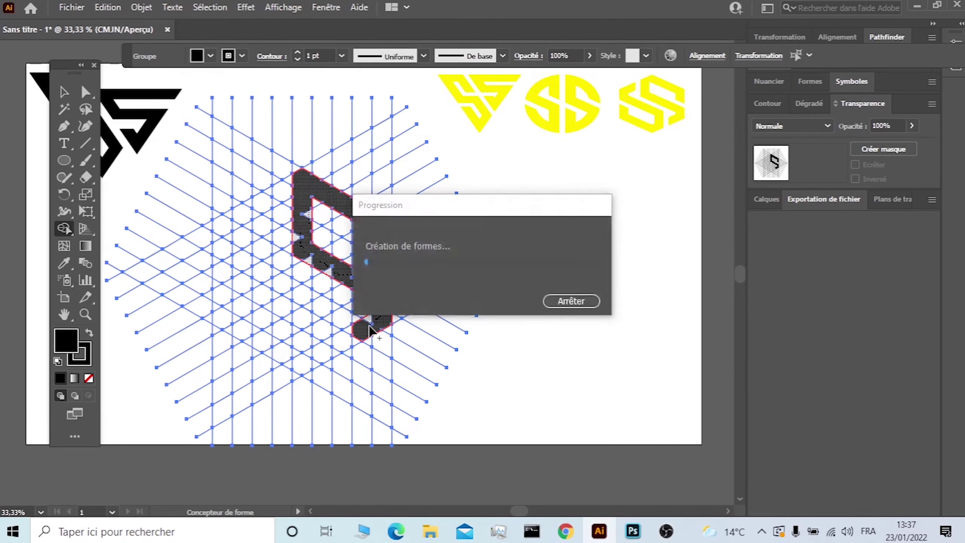
click(362, 334)
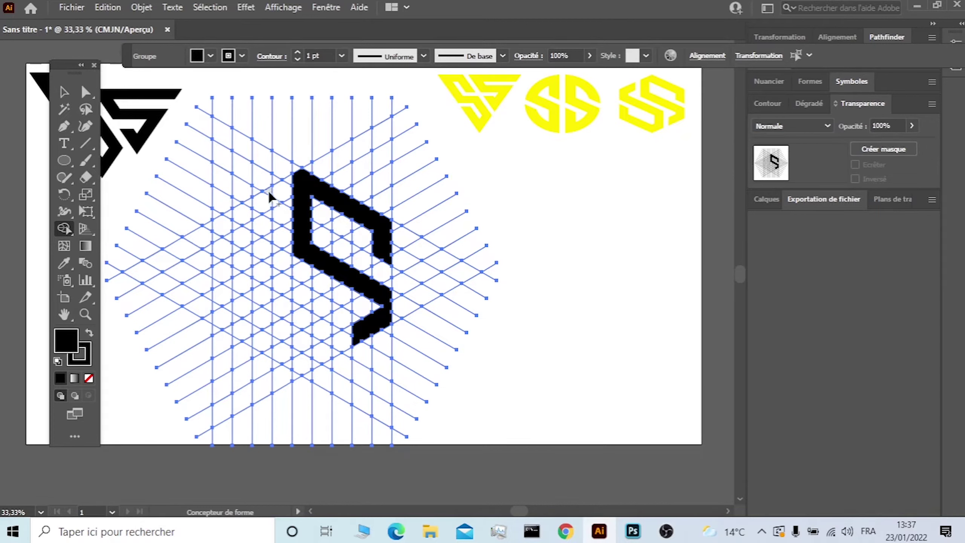
mouse_move(271, 193)
mouse_down()
mouse_move(225, 229)
mouse_move(261, 277)
mouse_move(319, 305)
mouse_up()
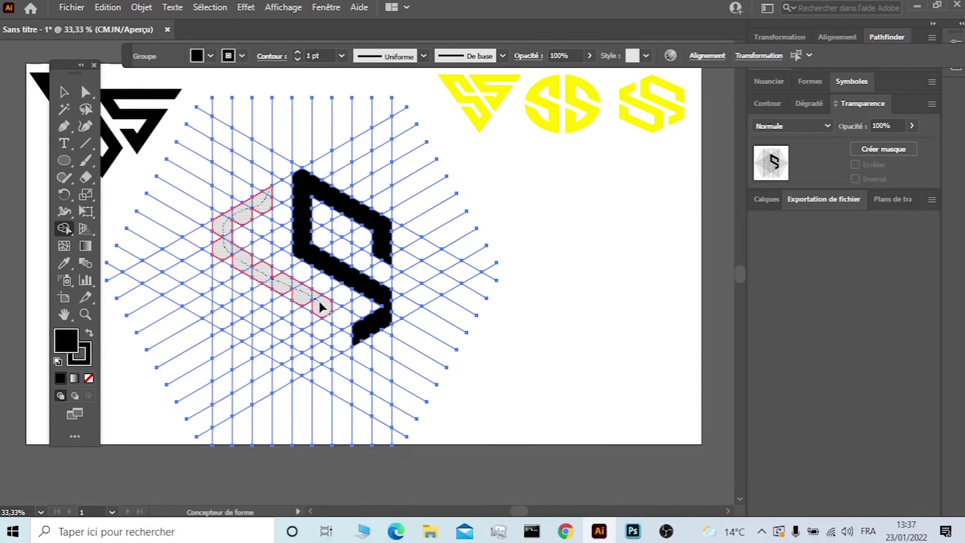
Merge the left-side grid cells into the second S stroke, extending it down the S's left side
mouse_move(325, 311)
mouse_down()
mouse_move(309, 307)
mouse_move(325, 335)
mouse_move(284, 363)
mouse_move(239, 336)
mouse_move(228, 305)
mouse_up()
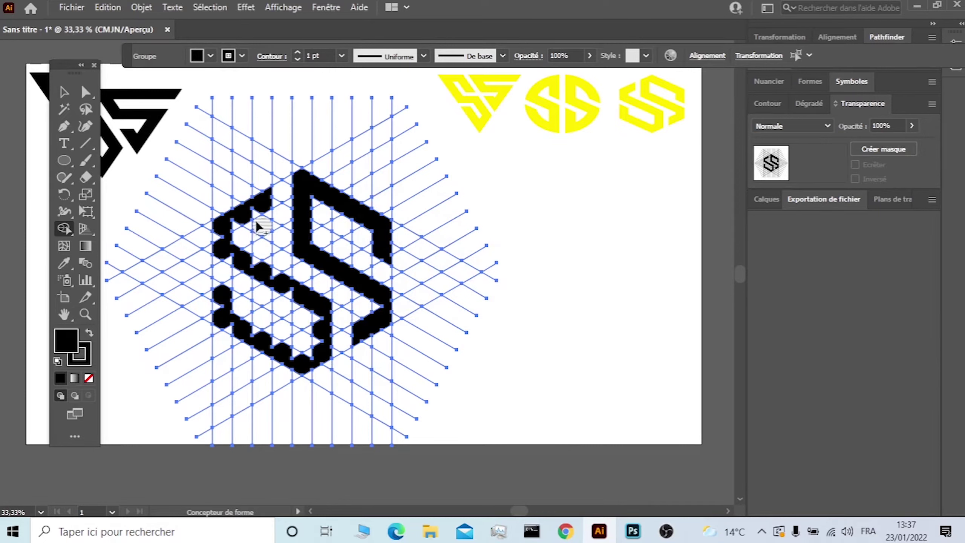
mouse_move(229, 227)
mouse_down()
mouse_move(220, 238)
mouse_move(229, 258)
mouse_move(315, 309)
mouse_move(318, 359)
mouse_move(235, 333)
mouse_move(215, 298)
mouse_move(226, 309)
mouse_up()
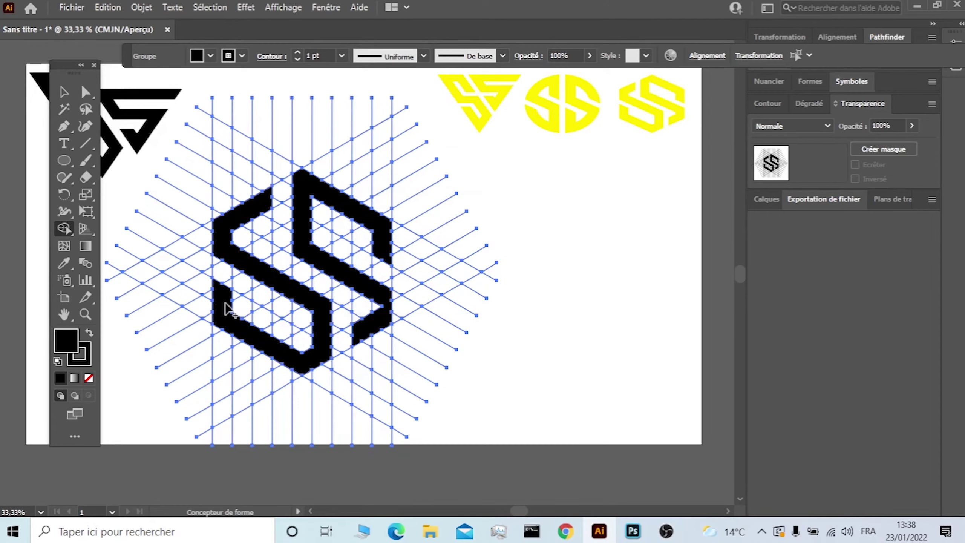
click(64, 93)
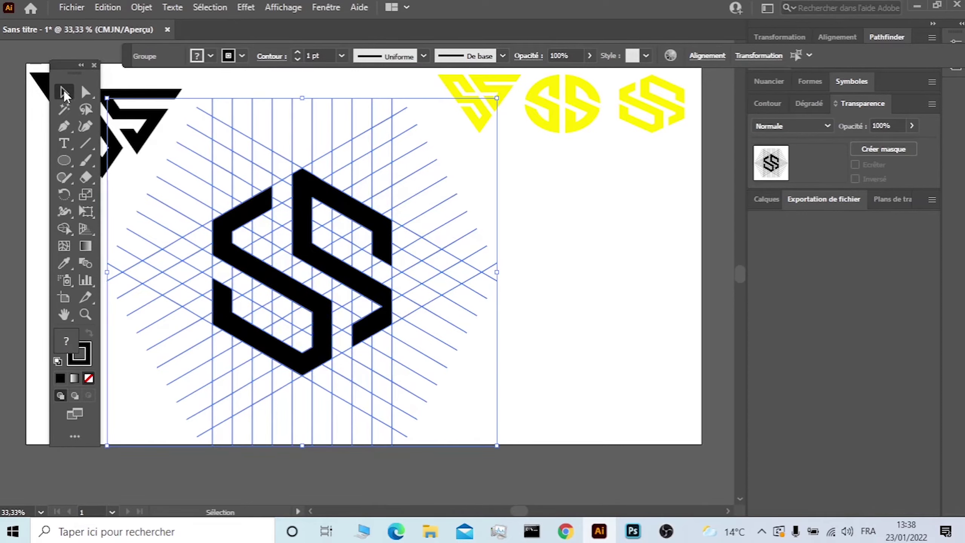
Ungroup (Dissocier) the grid-and-S group and select both S strokes
click(577, 284)
click(391, 247)
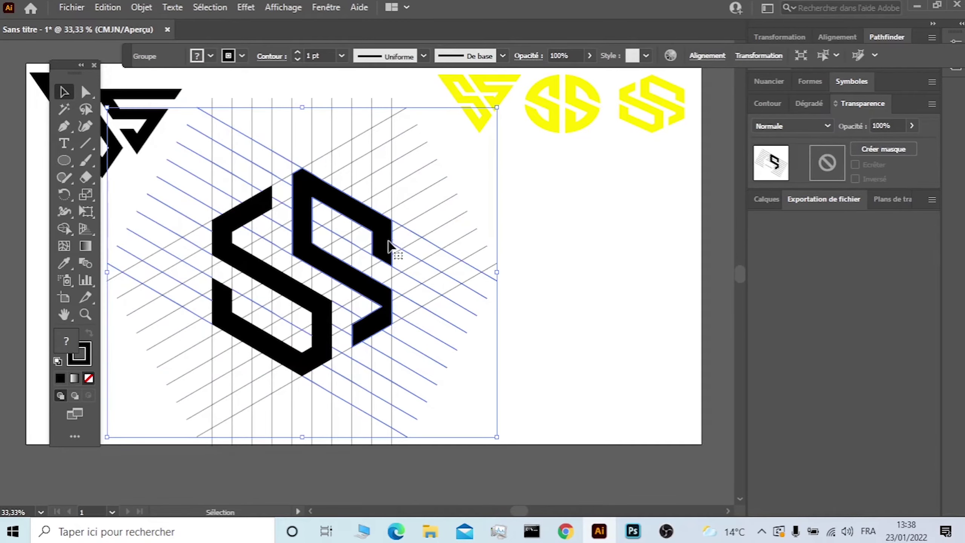
right_click(478, 273)
click(531, 142)
click(555, 204)
click(384, 228)
shift+click(242, 216)
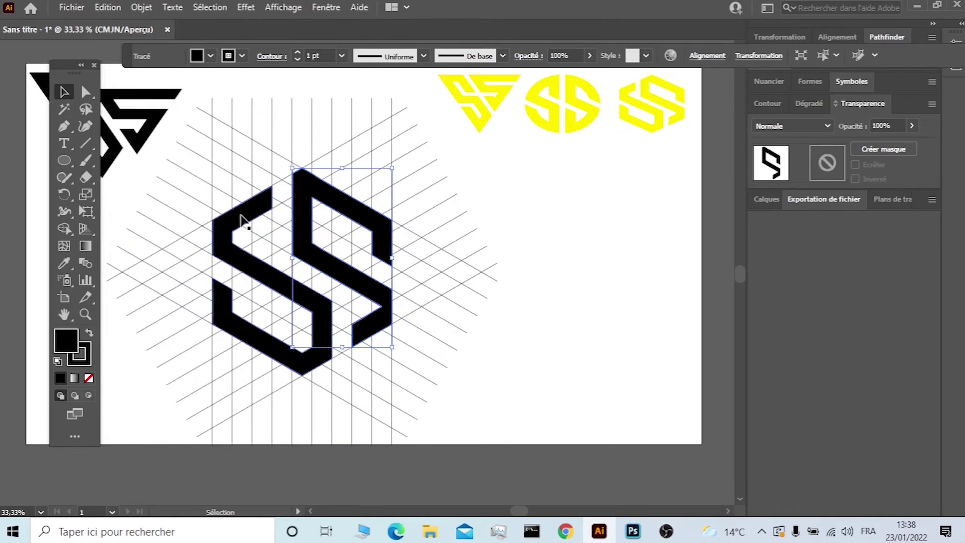
Ungroup the remaining group, then move both S strokes right, clear of the grid
click(528, 200)
click(254, 209)
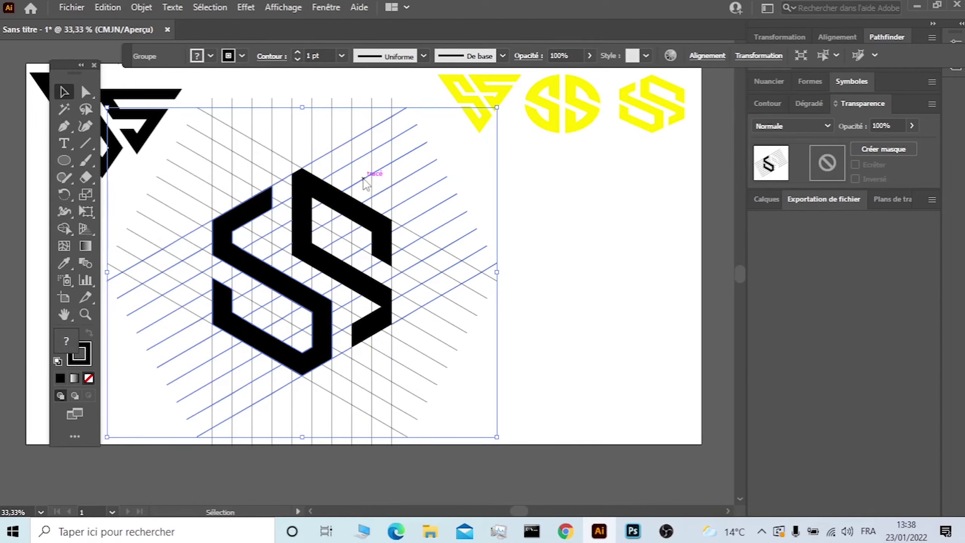
right_click(366, 177)
click(406, 297)
click(562, 259)
click(382, 249)
shift+click(229, 230)
drag(230, 226, 582, 273)
Marquee-select and delete all the leftover hexagonal grid lines
drag(453, 421, 215, 118)
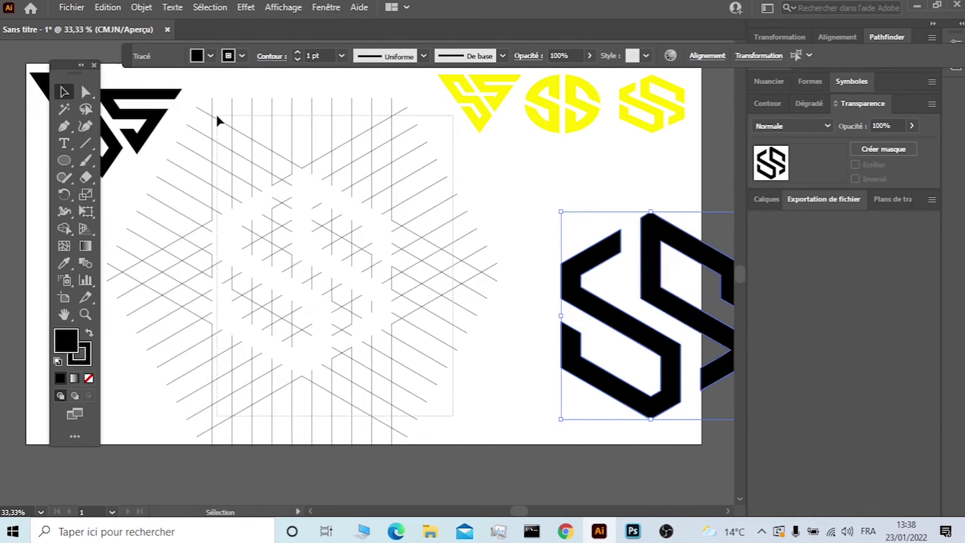
key(Delete)
drag(306, 152, 151, 352)
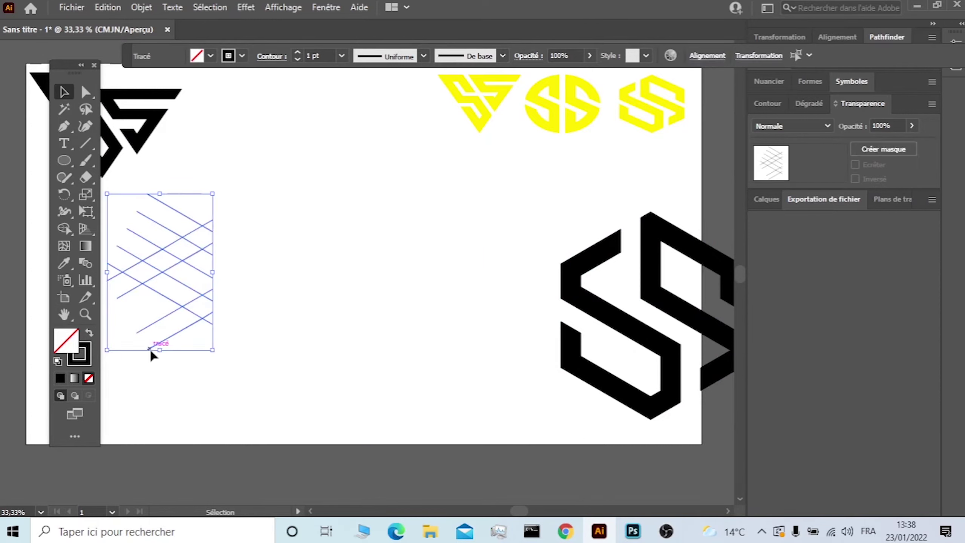
key(Delete)
Move the hexagonal double-S logo back onto the artboard's upper left
scroll(743, 407, right, 3)
scroll(743, 407, right, 3)
click(526, 341)
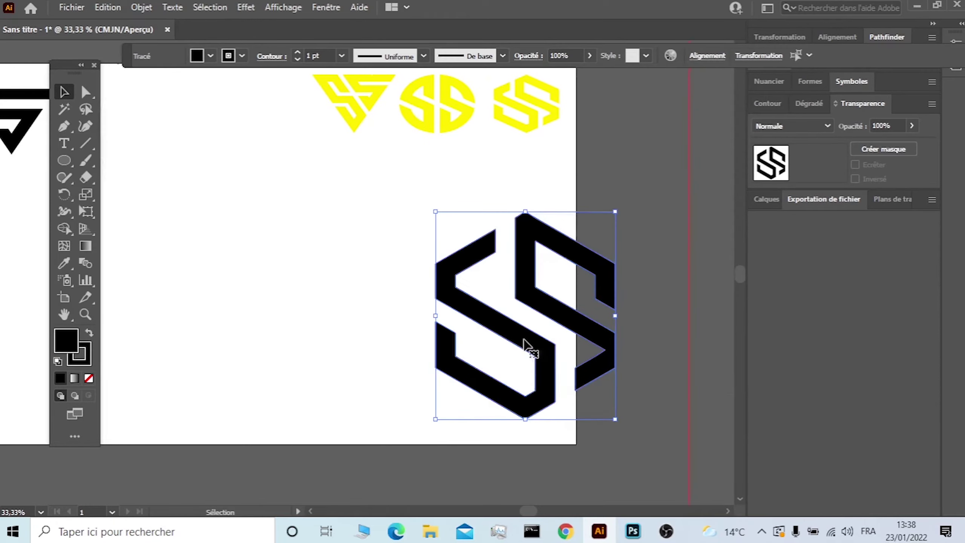
mouse_move(532, 302)
mouse_down()
mouse_move(189, 197)
mouse_move(187, 188)
mouse_up()
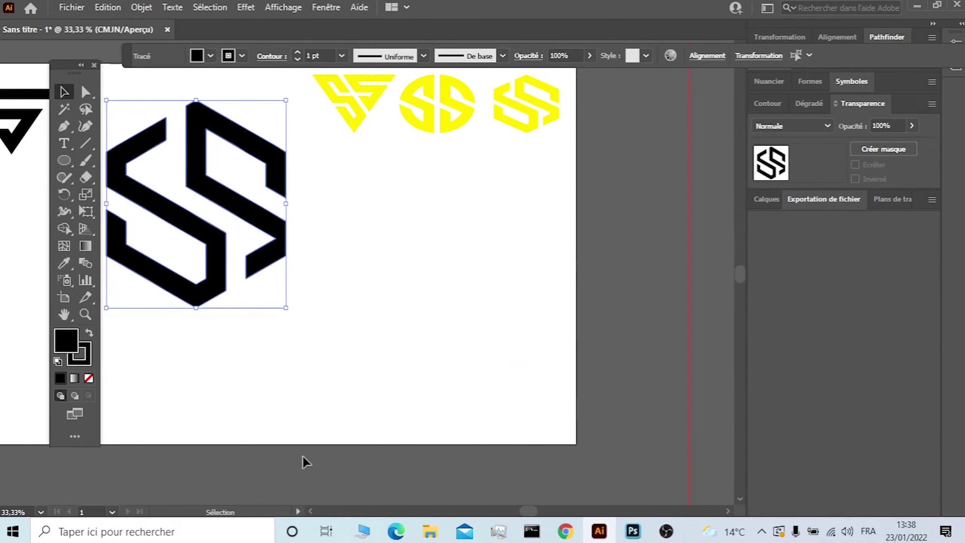
Move the triangular logo's right piece back into alignment with the rest of that logo
scroll(337, 411, down, 1)
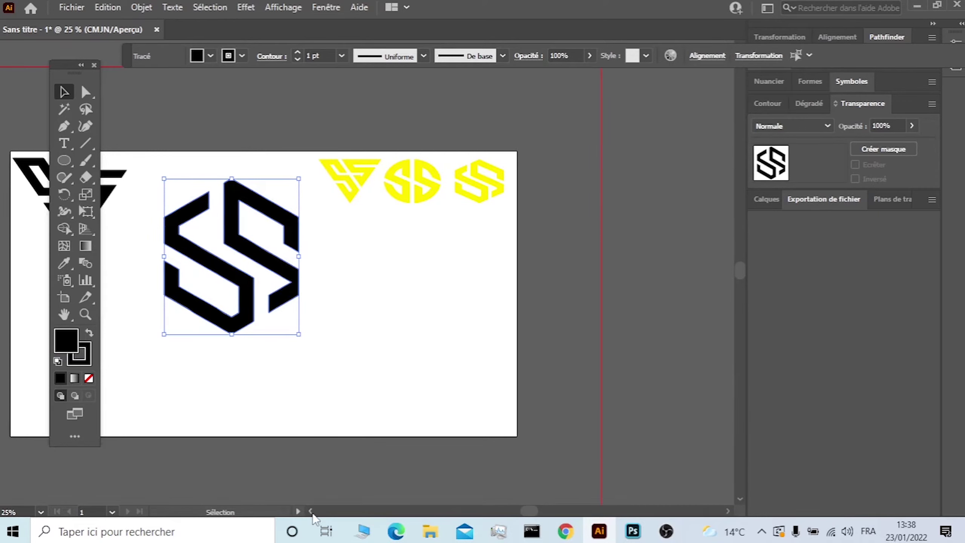
click(311, 510)
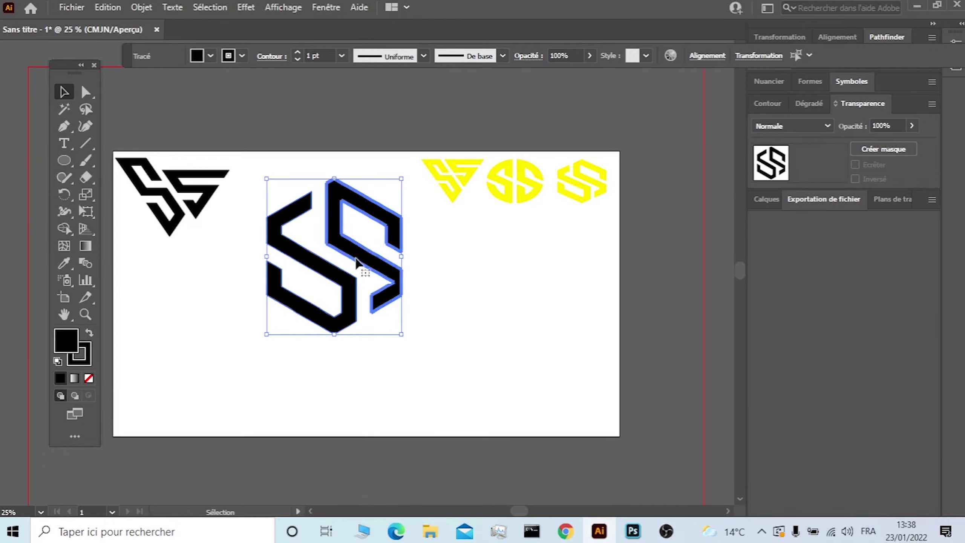
click(196, 246)
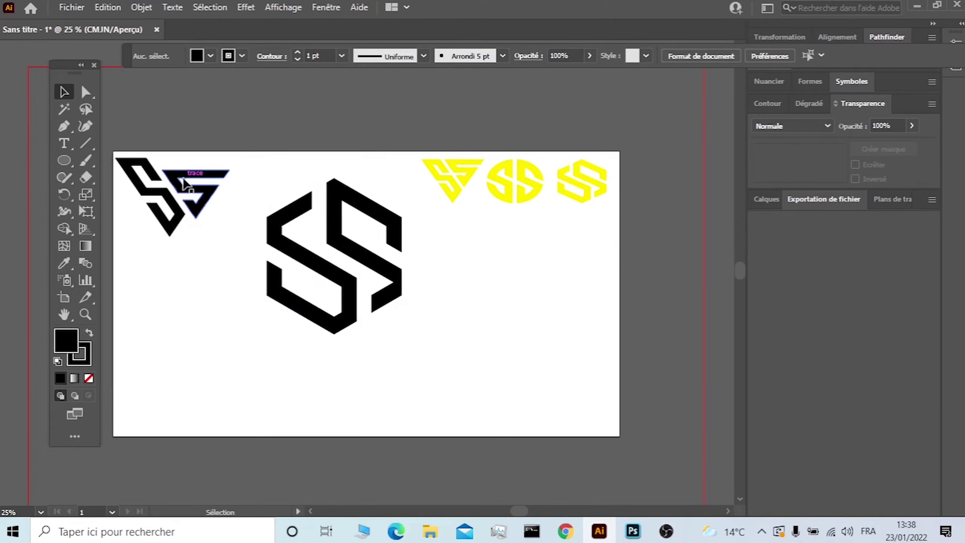
click(180, 176)
drag(180, 176, 173, 163)
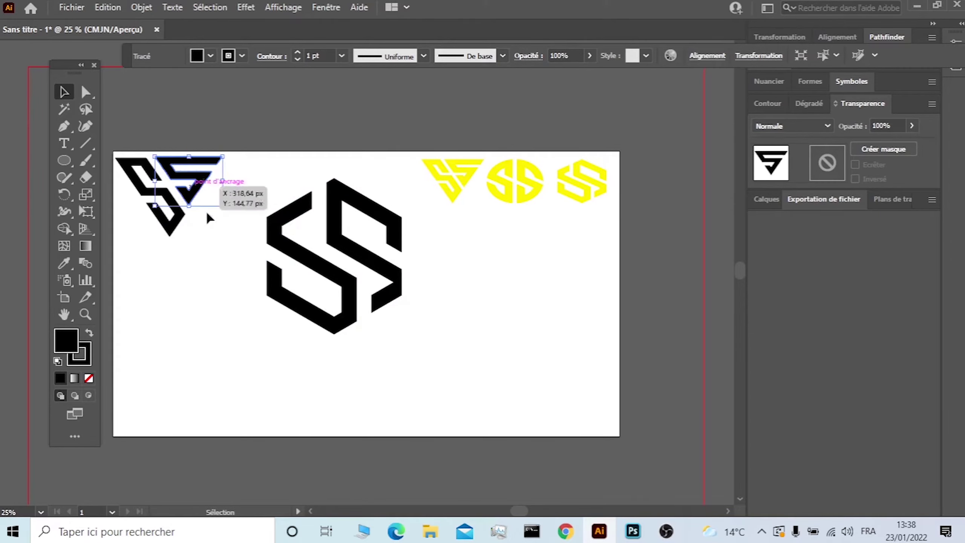
drag(173, 163, 194, 186)
click(245, 271)
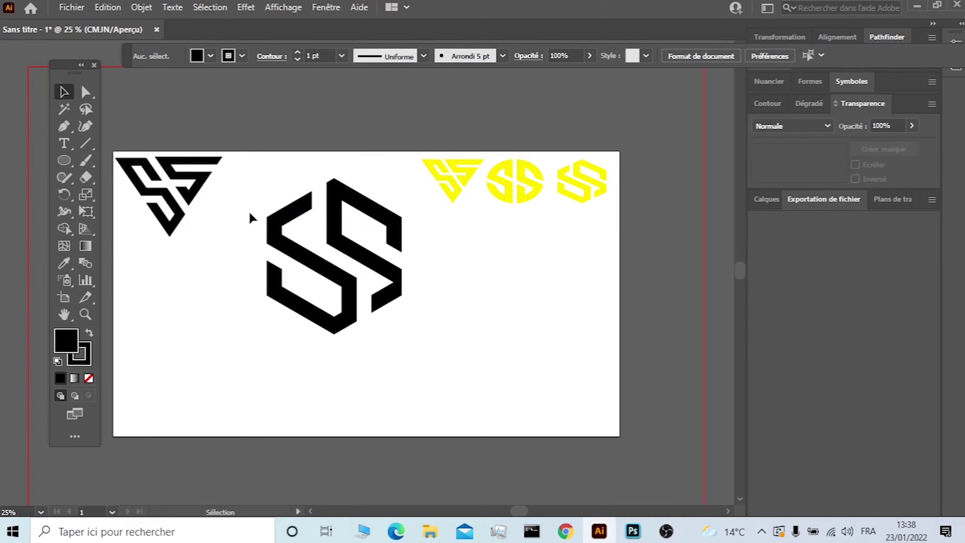
Scale down the hexagonal double-S and place it beside the triangular logo
drag(356, 224, 357, 226)
drag(401, 334, 357, 266)
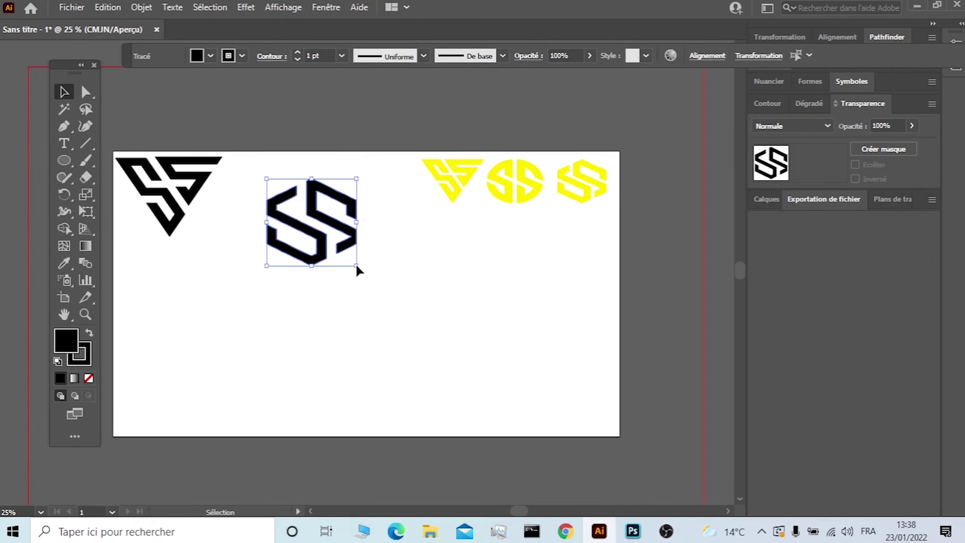
drag(329, 226, 295, 207)
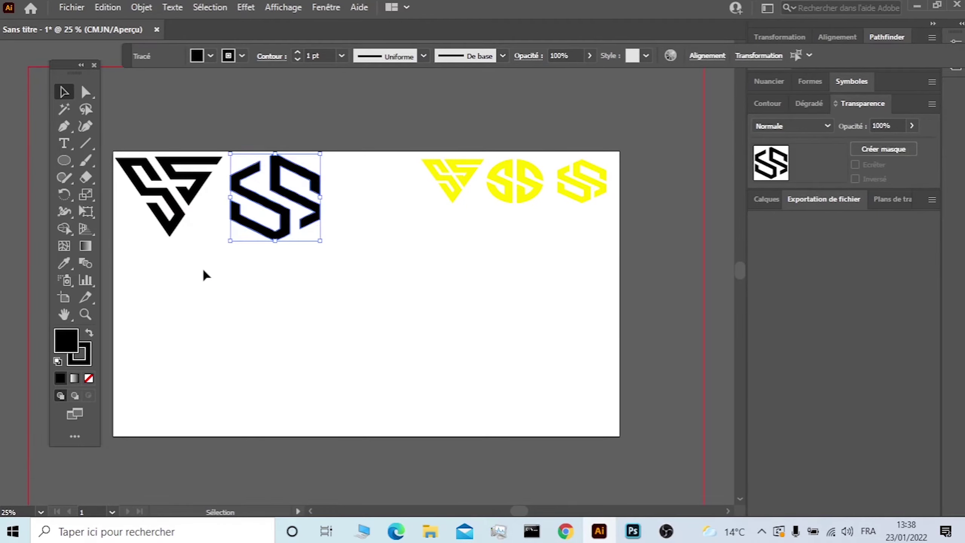
click(234, 300)
click(85, 143)
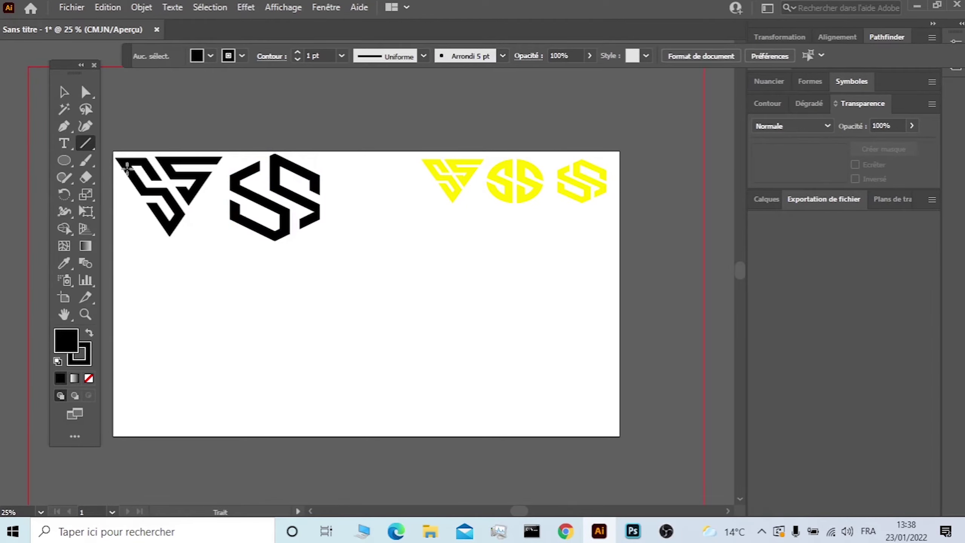
Draw a vertical line right of the hexagonal logo and Alt-drag a copy just to its right
drag(357, 205, 357, 425)
click(64, 92)
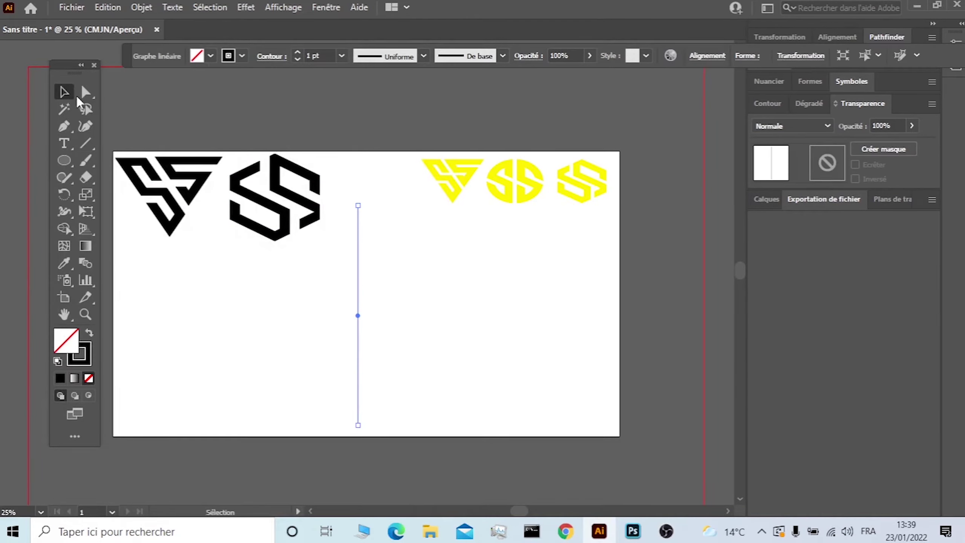
drag(359, 224, 373, 224)
Repeat the line copy with Ctrl+D into a row of vertical lines and group them
key(a)
key(ctrl+d)
key(ctrl+d)
key(ctrl+d)
key(ctrl+d)
key(ctrl+d)
key(ctrl+d)
key(ctrl+d)
key(ctrl+d)
key(v)
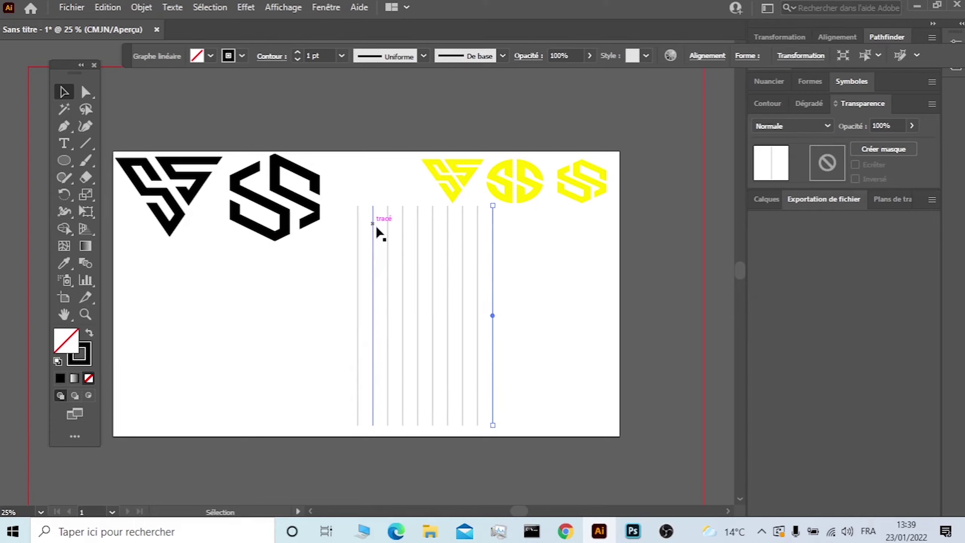
drag(524, 226, 394, 259)
right_click(395, 261)
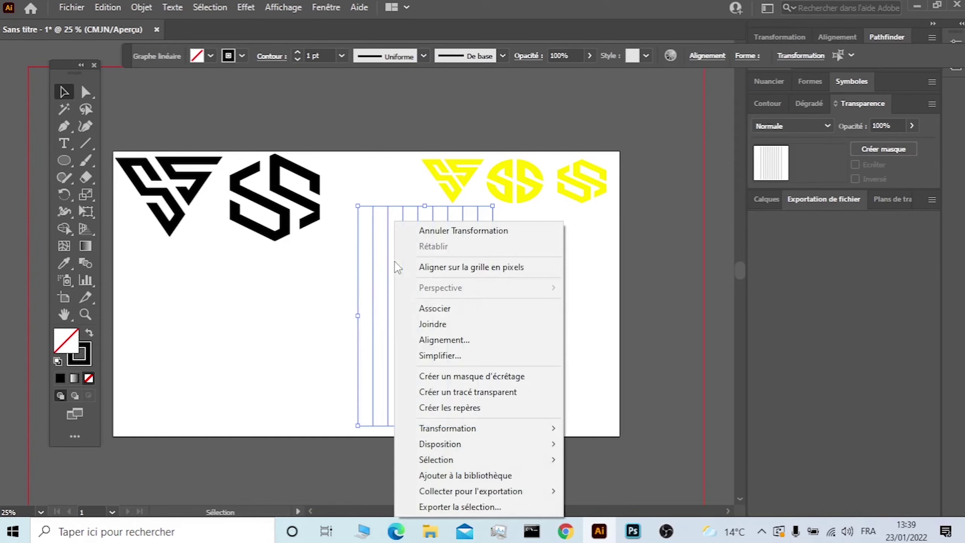
click(447, 309)
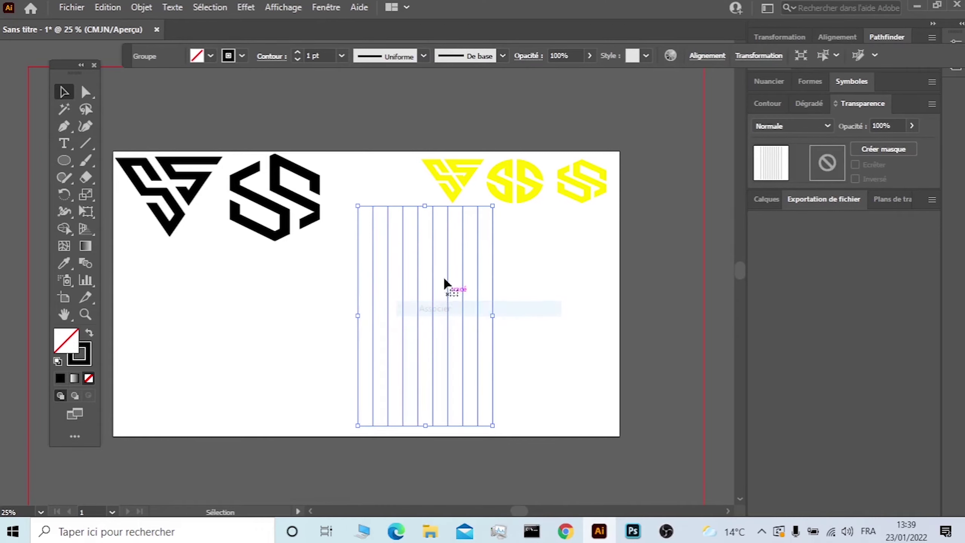
Make a 60° rotated copy of the line group, then a vertically mirrored copy of it
right_click(417, 237)
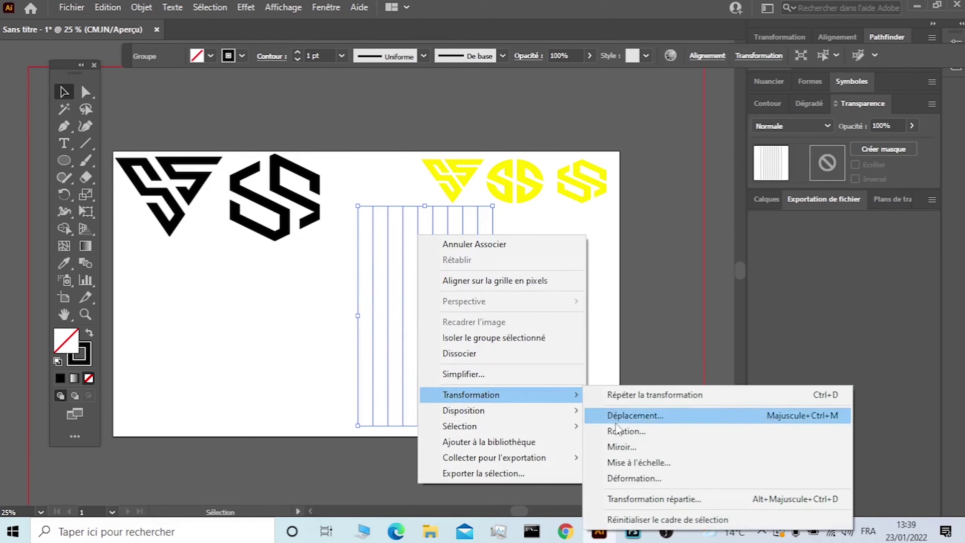
click(623, 431)
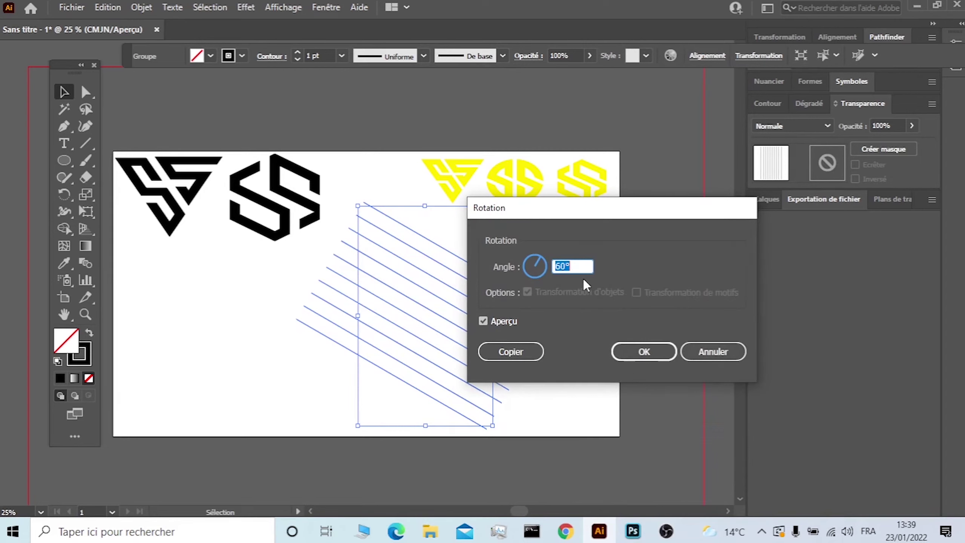
click(525, 352)
right_click(525, 296)
mouse_move(579, 205)
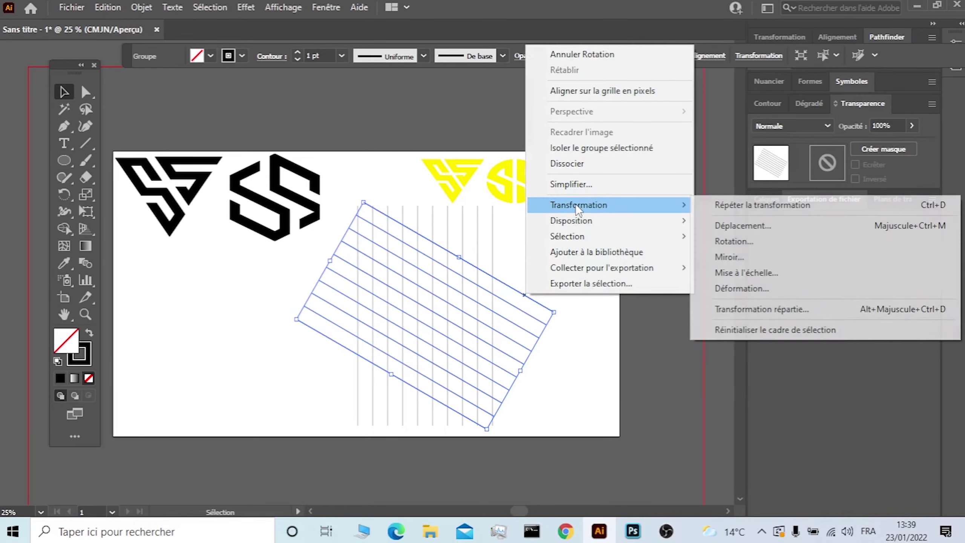
click(707, 254)
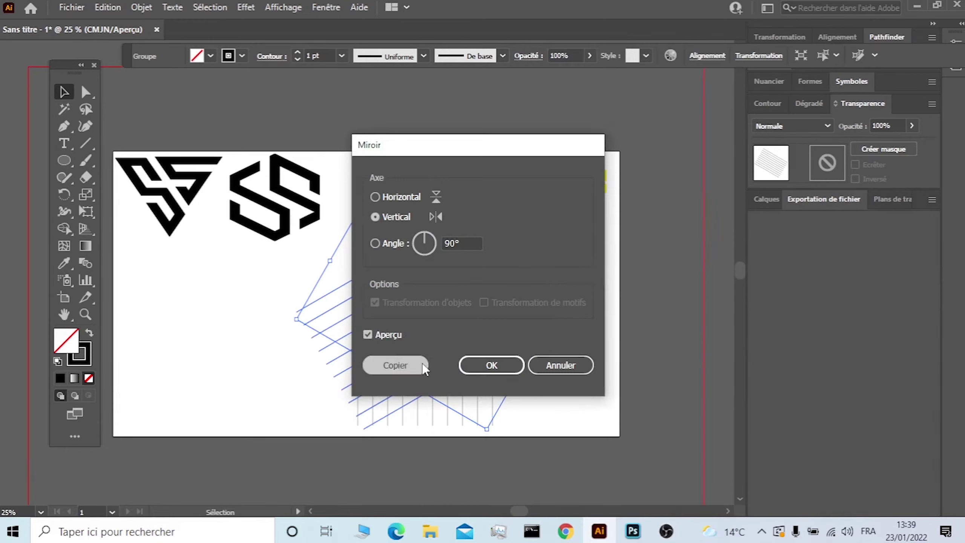
click(422, 364)
click(565, 271)
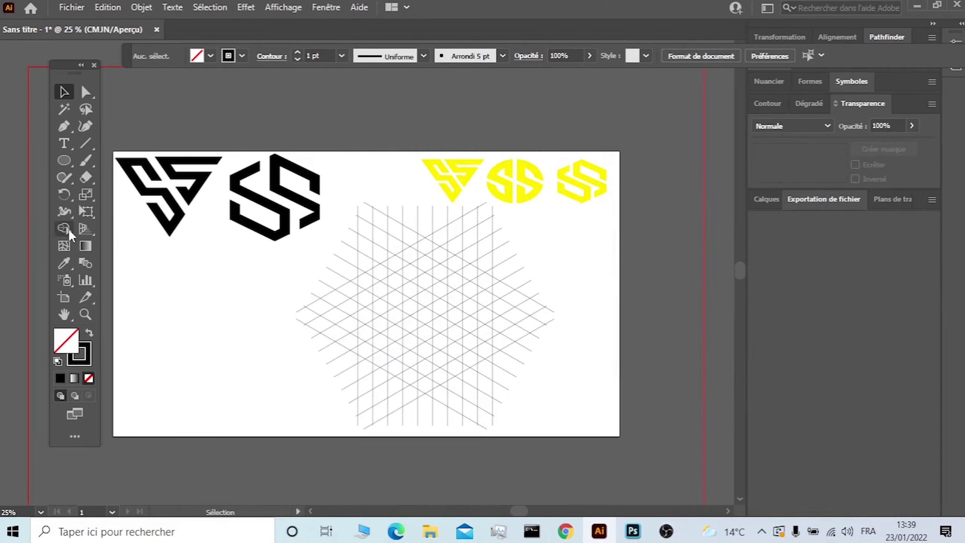
click(69, 160)
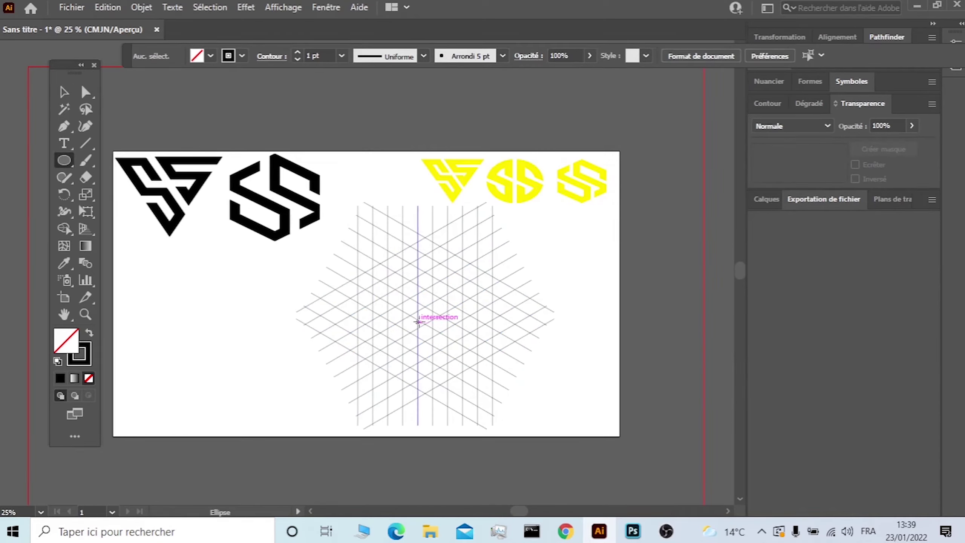
Draw two concentric circles from the grid's centre, the inner one about 420 px wide
drag(425, 315, 493, 248)
click(64, 92)
click(168, 276)
click(63, 161)
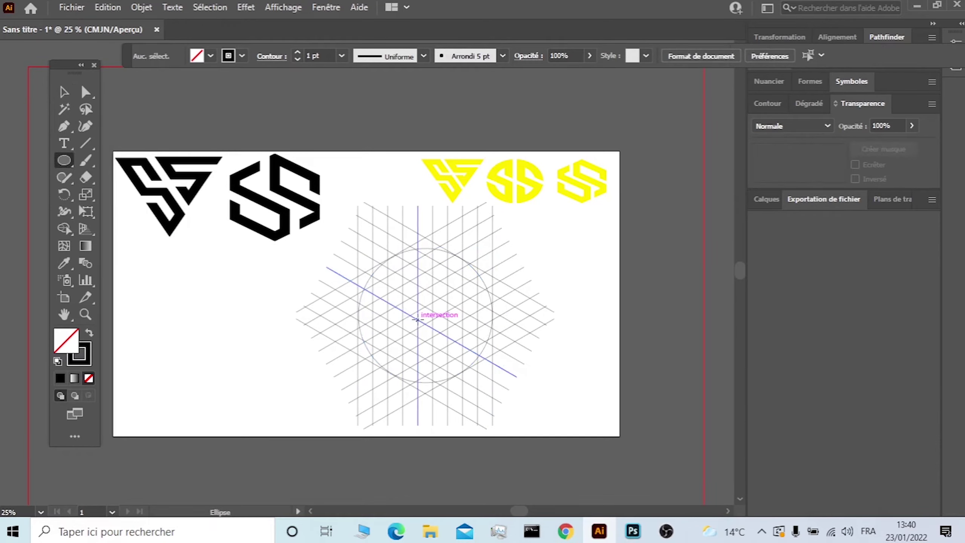
drag(424, 315, 484, 263)
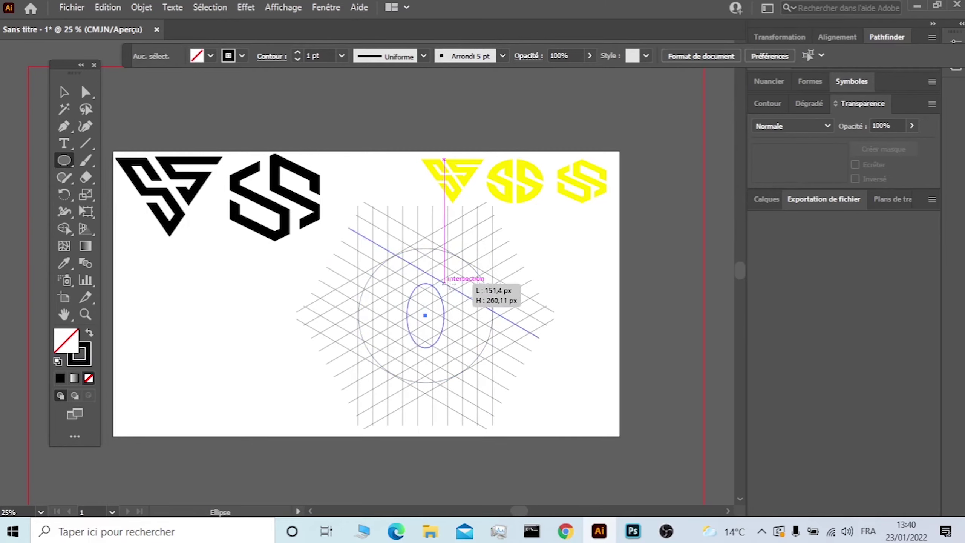
drag(484, 263, 478, 263)
click(64, 92)
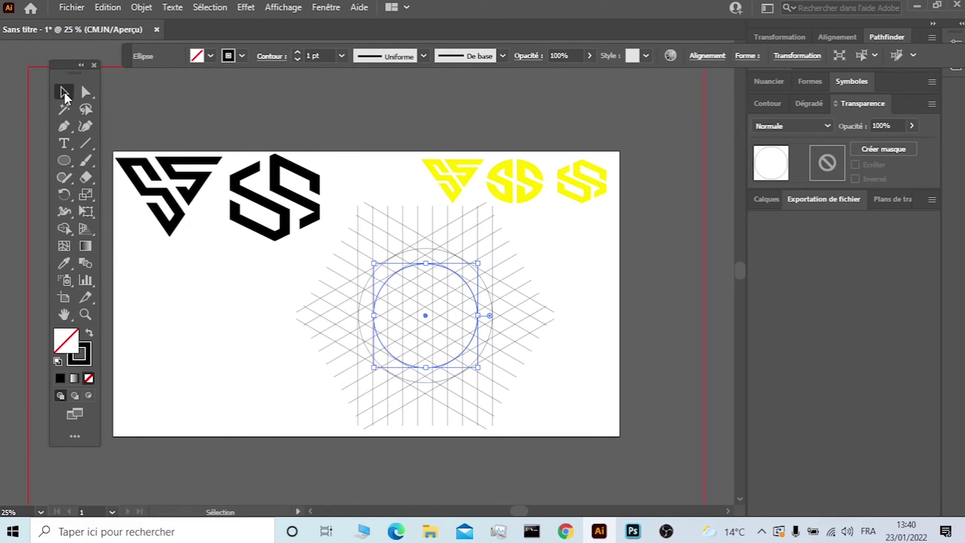
scroll(404, 308, up, 1)
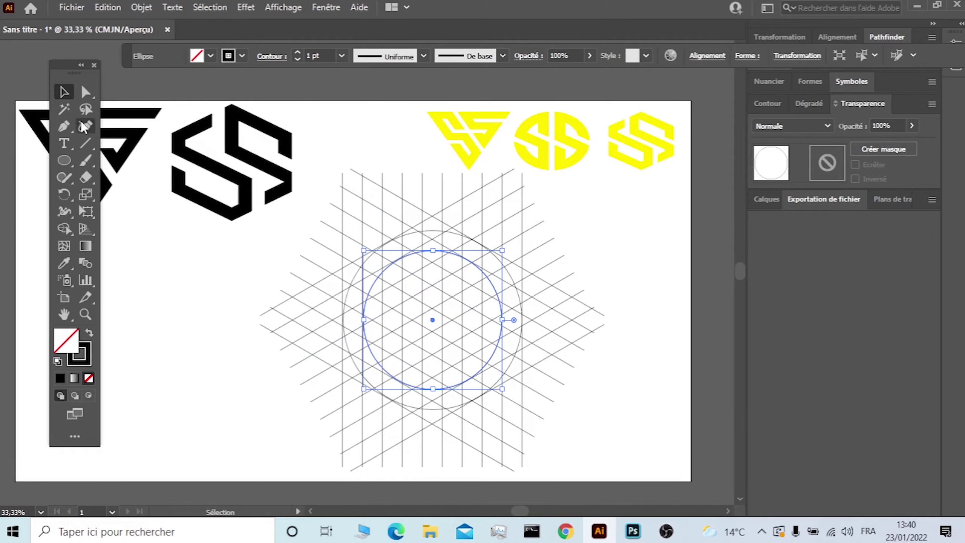
click(599, 253)
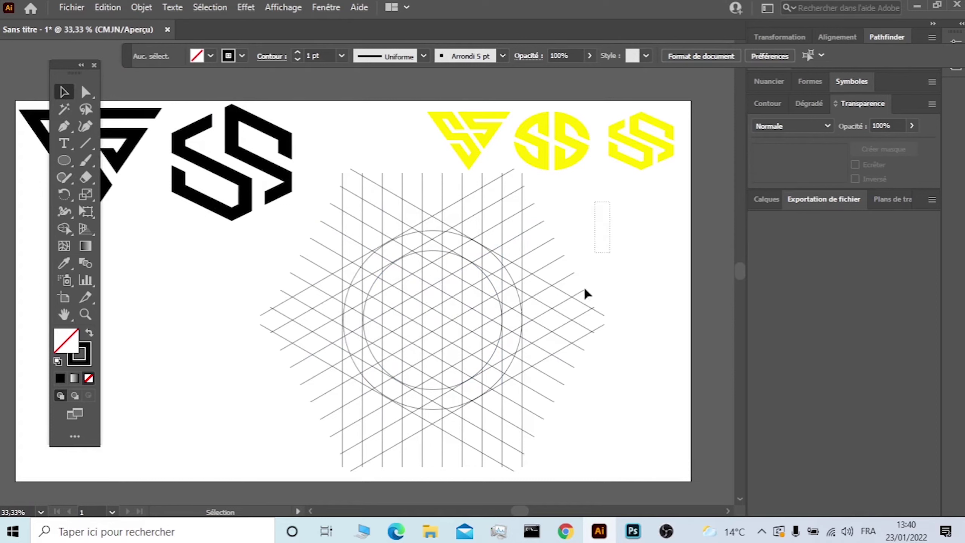
Select the grid with both circles and set the Shape Builder fill colour to black
click(328, 422)
click(65, 228)
click(209, 57)
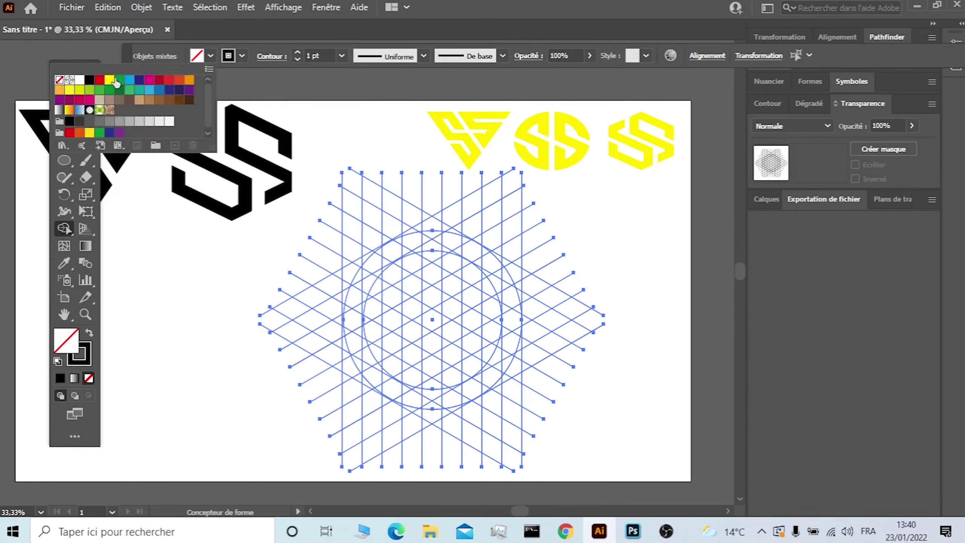
click(89, 80)
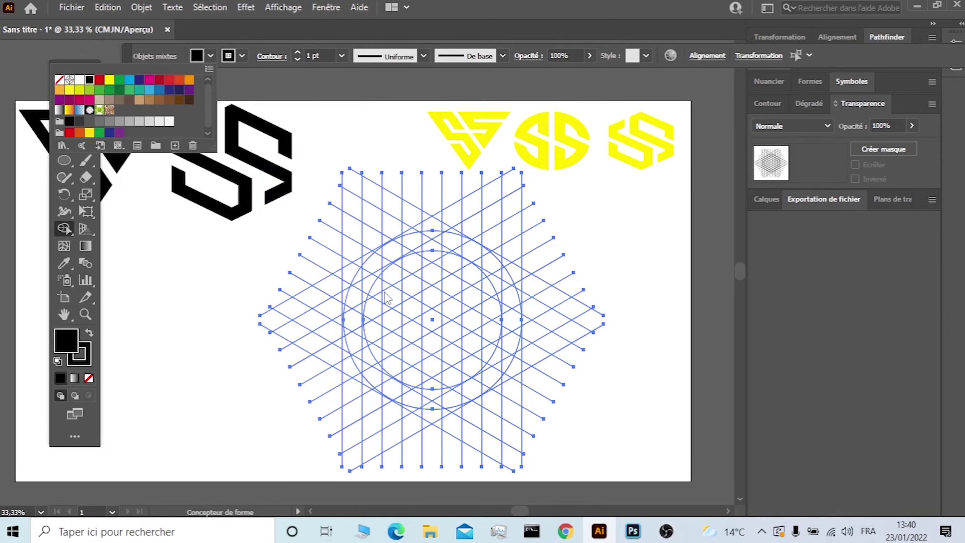
click(519, 314)
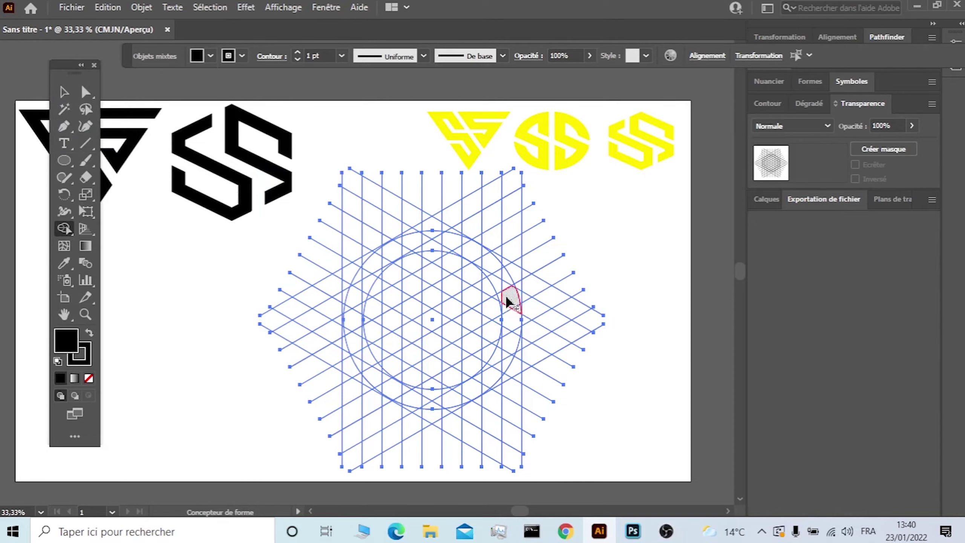
Merge cells along the upper right arc and down the curve into the black right S half
mouse_move(499, 274)
mouse_down()
mouse_move(455, 248)
mouse_move(455, 286)
mouse_up()
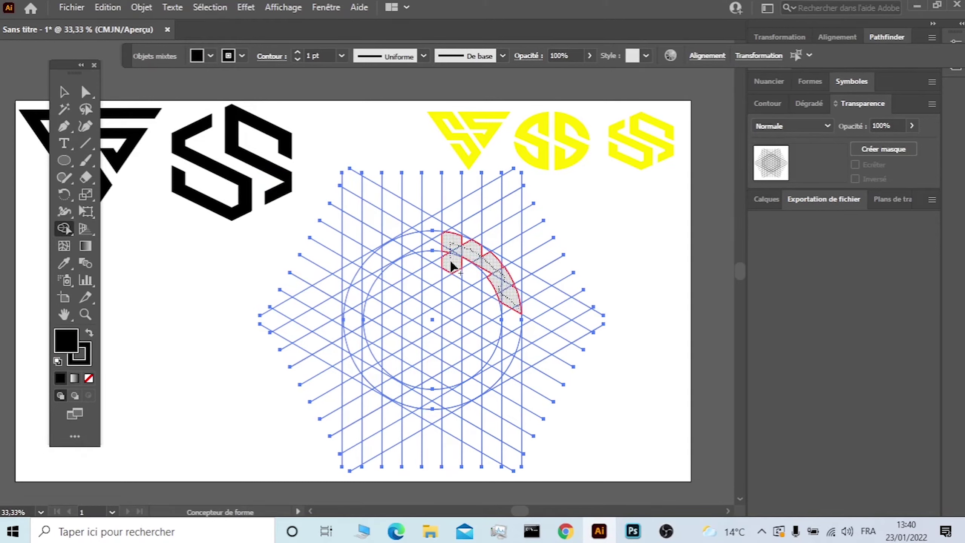
drag(453, 287, 453, 287)
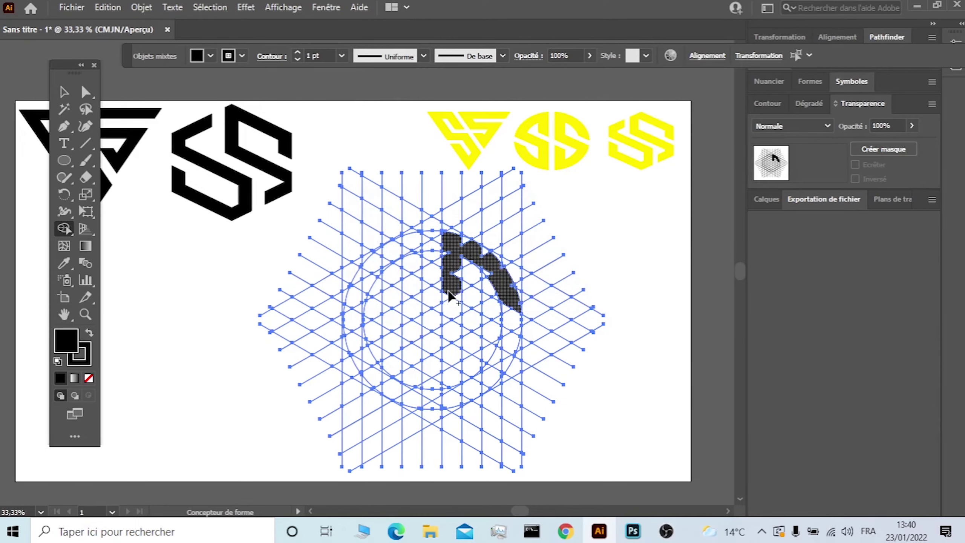
mouse_move(449, 287)
mouse_down()
mouse_move(453, 307)
mouse_move(510, 352)
mouse_move(482, 390)
mouse_move(460, 399)
mouse_move(447, 356)
mouse_up()
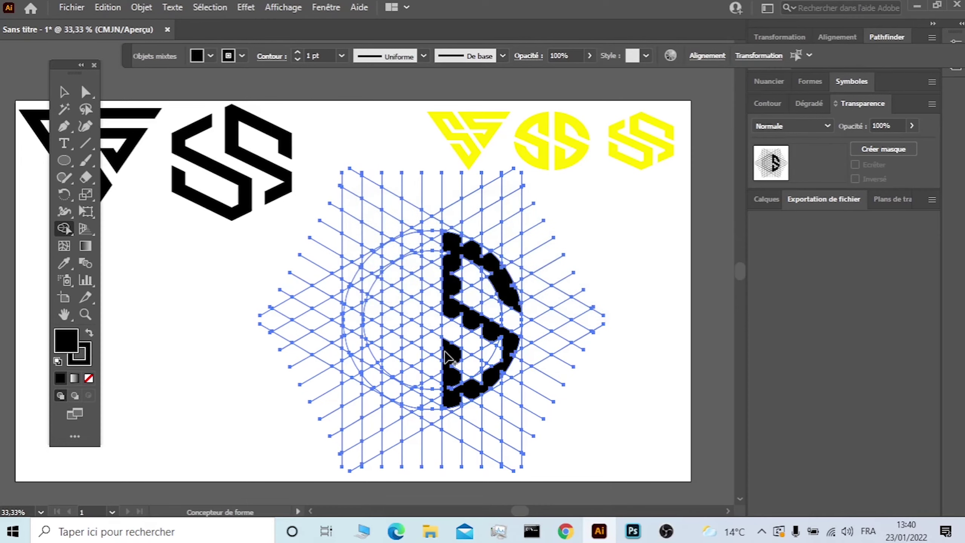
scroll(496, 290, up, 2)
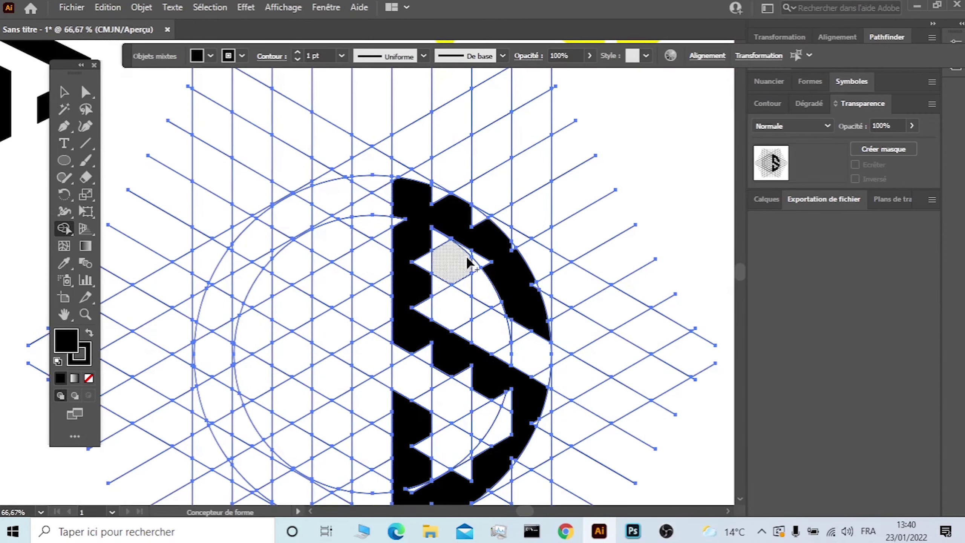
mouse_move(483, 453)
mouse_down()
mouse_move(510, 404)
mouse_move(399, 222)
mouse_up()
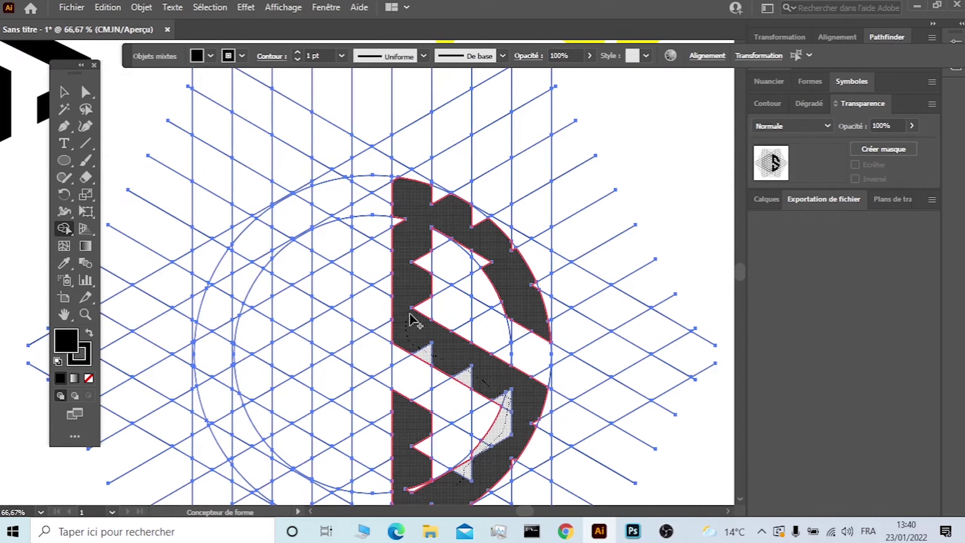
drag(426, 202, 425, 225)
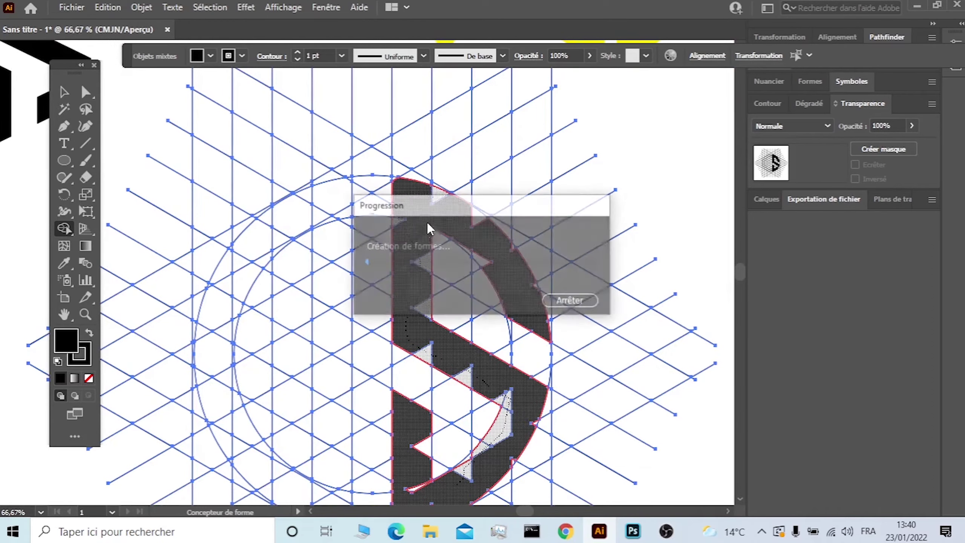
scroll(422, 228, down, 1)
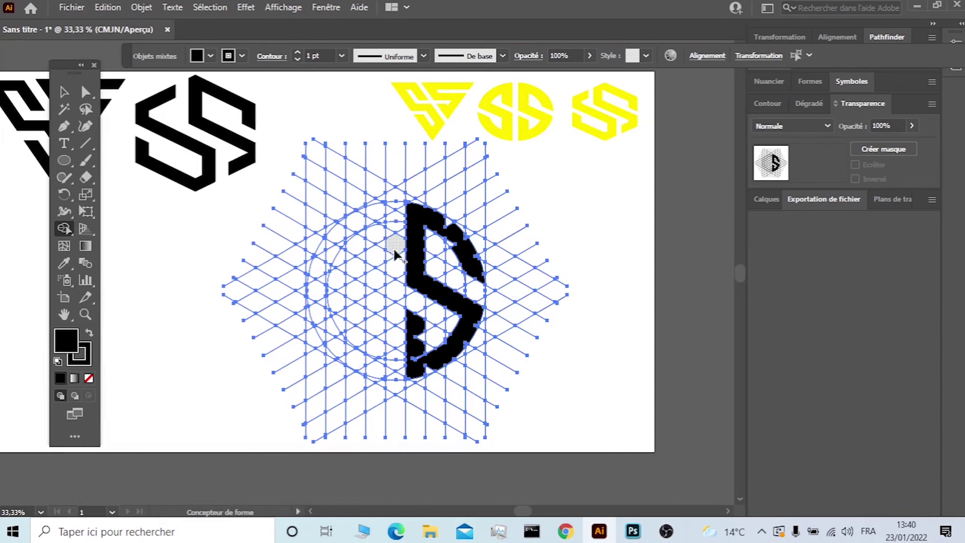
Merge the circle's left arc cells and top notch into the second black stroke
mouse_move(371, 249)
mouse_down()
mouse_move(380, 246)
mouse_move(372, 216)
mouse_move(337, 239)
mouse_up()
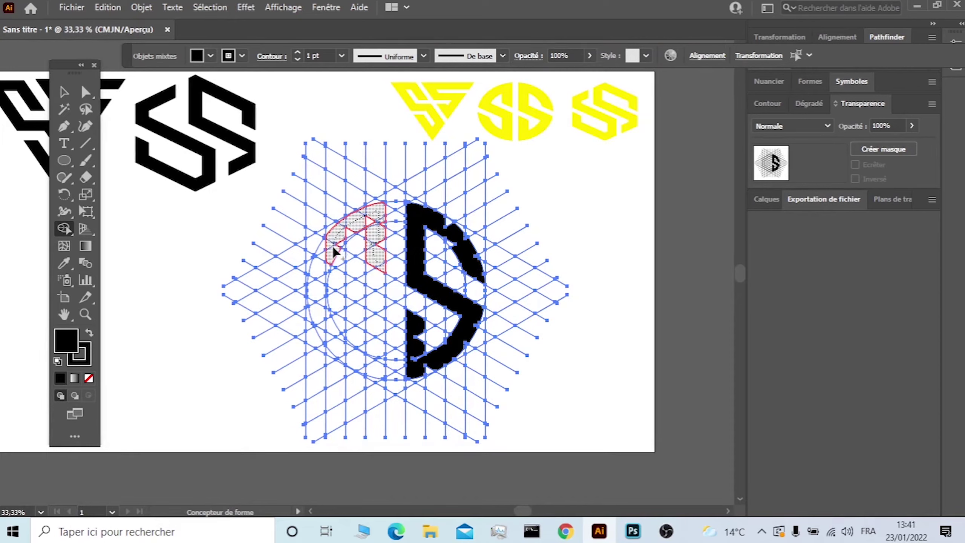
mouse_move(322, 274)
mouse_down()
mouse_move(375, 303)
mouse_move(378, 371)
mouse_move(317, 314)
mouse_up()
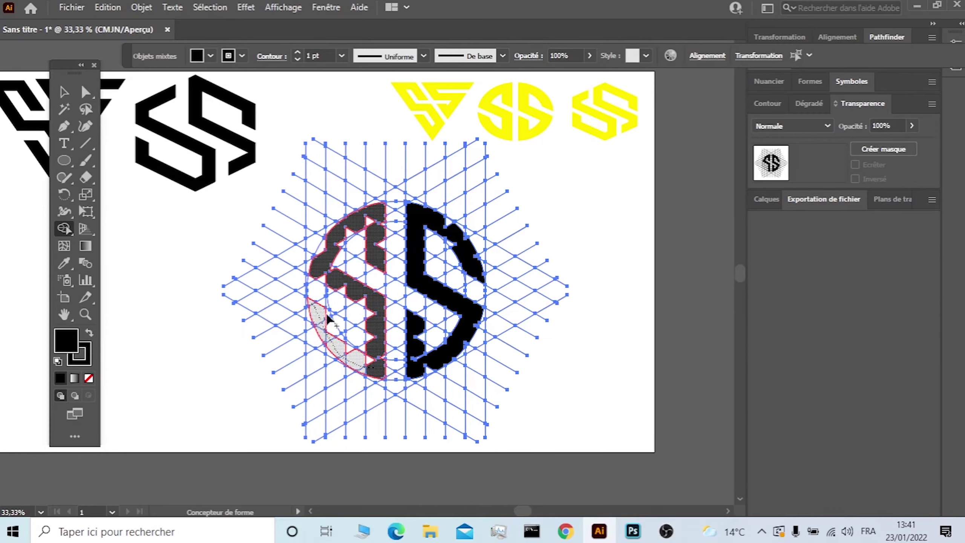
drag(327, 318, 329, 320)
scroll(460, 253, up, 5)
drag(555, 392, 538, 320)
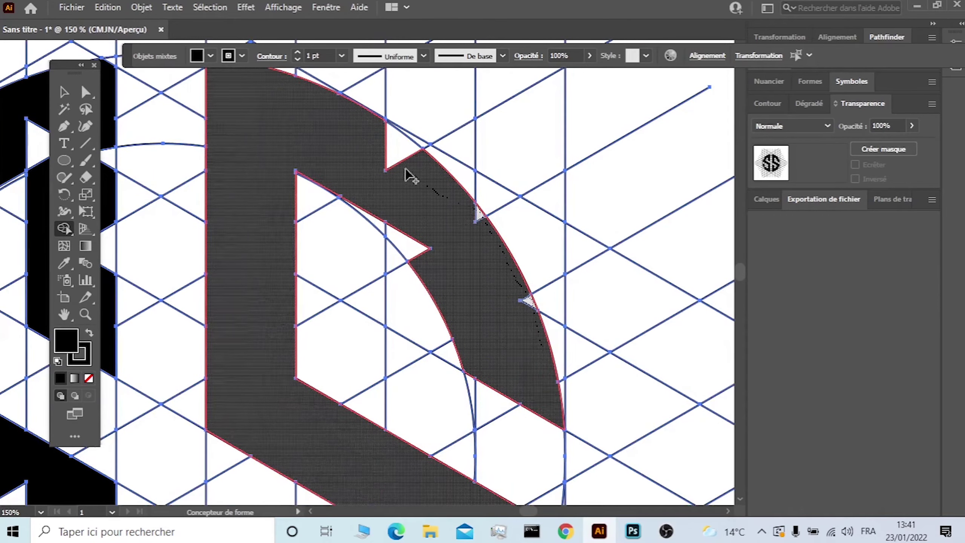
Merge the top notch, a small triangle and the adjacent white sliver into the dark S
drag(406, 175, 399, 252)
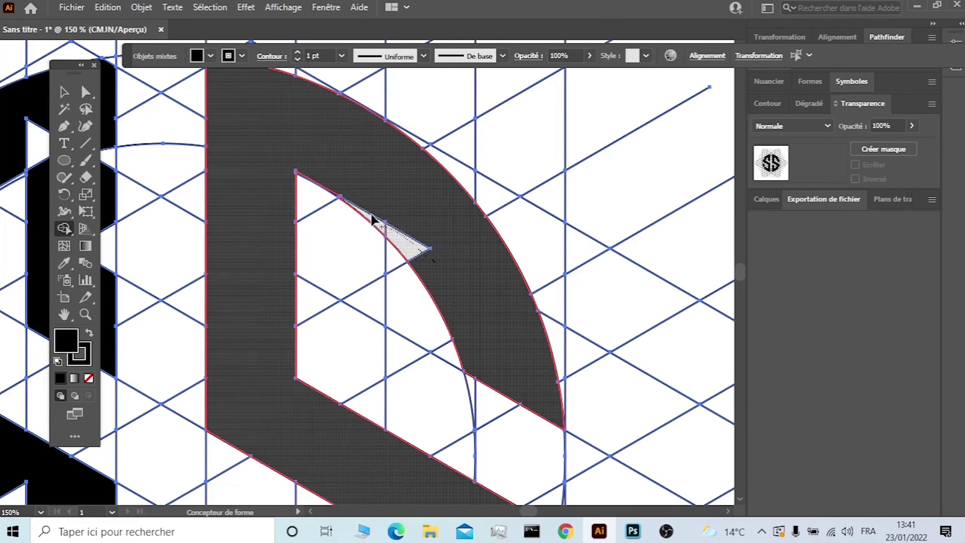
click(373, 219)
scroll(342, 192, up, 1)
scroll(335, 195, up, 1)
scroll(353, 215, up, 1)
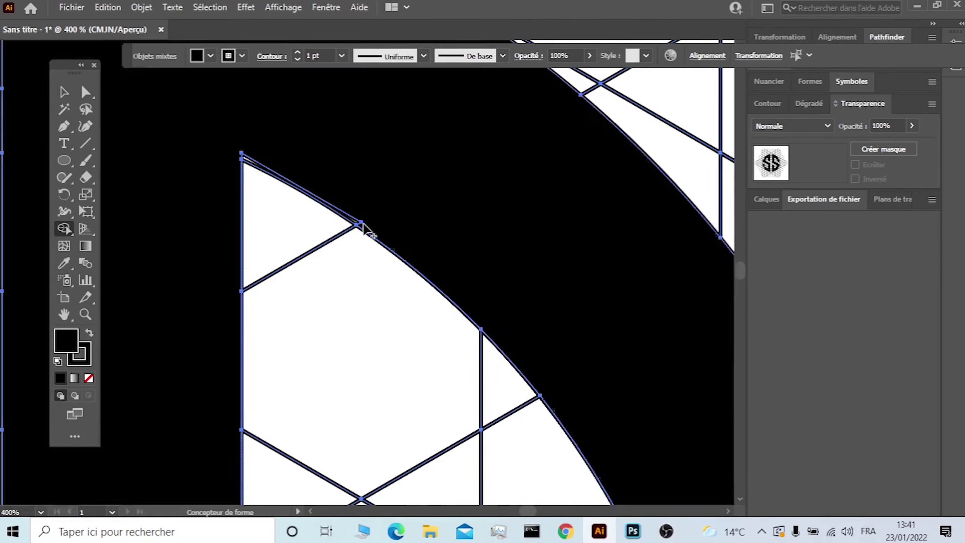
scroll(364, 190, down, 2)
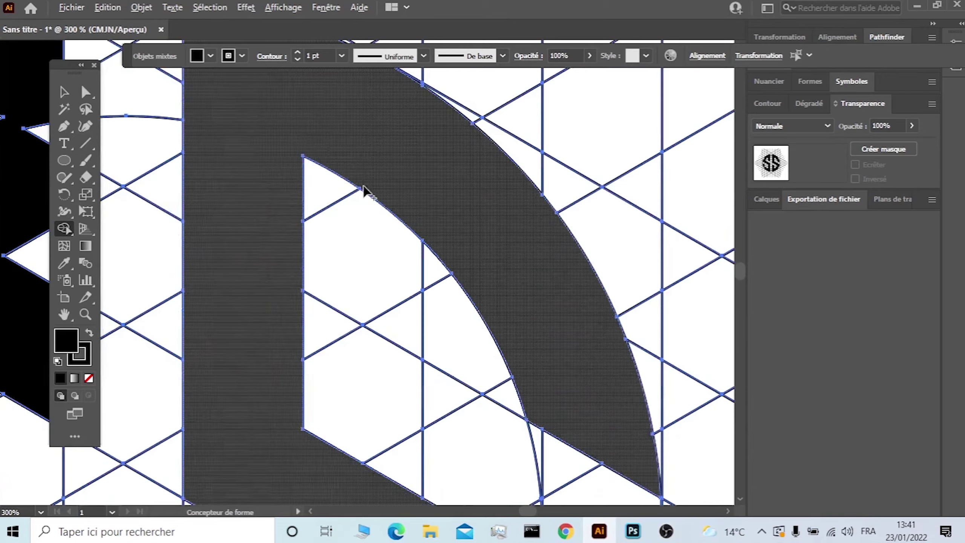
scroll(243, 183, up, 3)
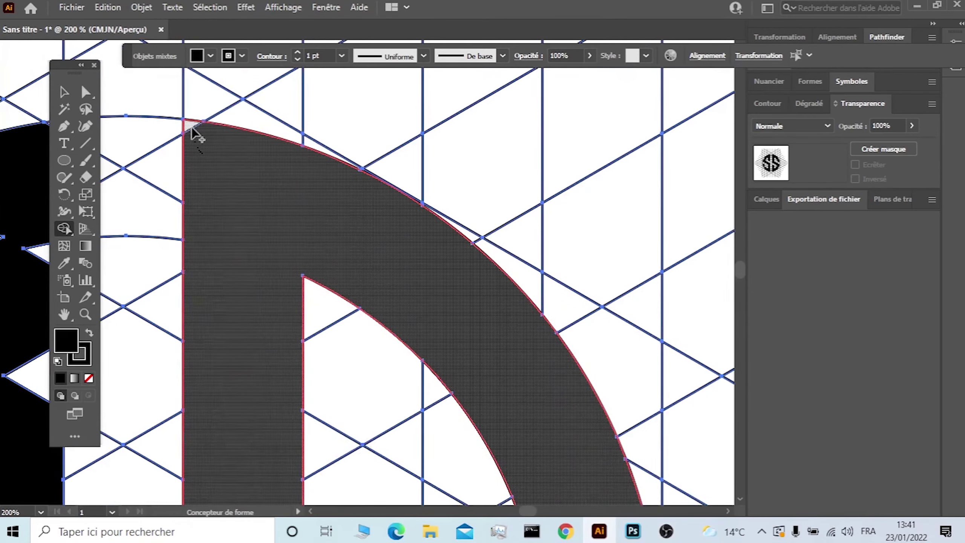
scroll(247, 224, down, 3)
scroll(247, 224, down, 3)
scroll(246, 226, down, 3)
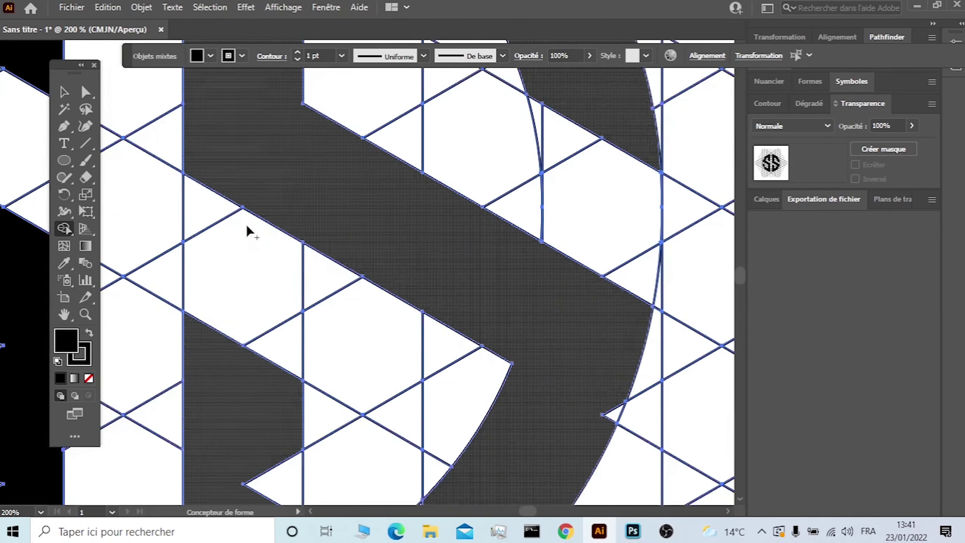
scroll(247, 226, down, 3)
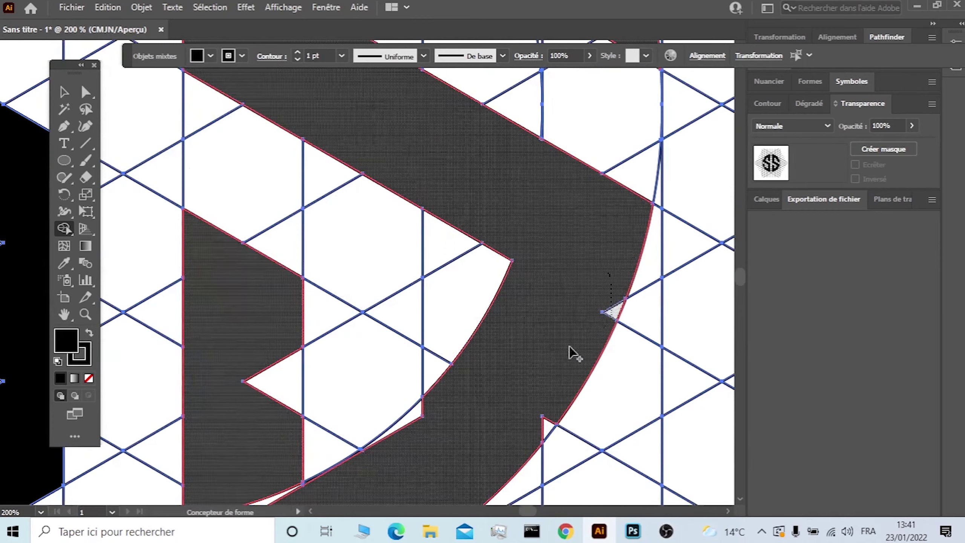
scroll(580, 344, down, 2)
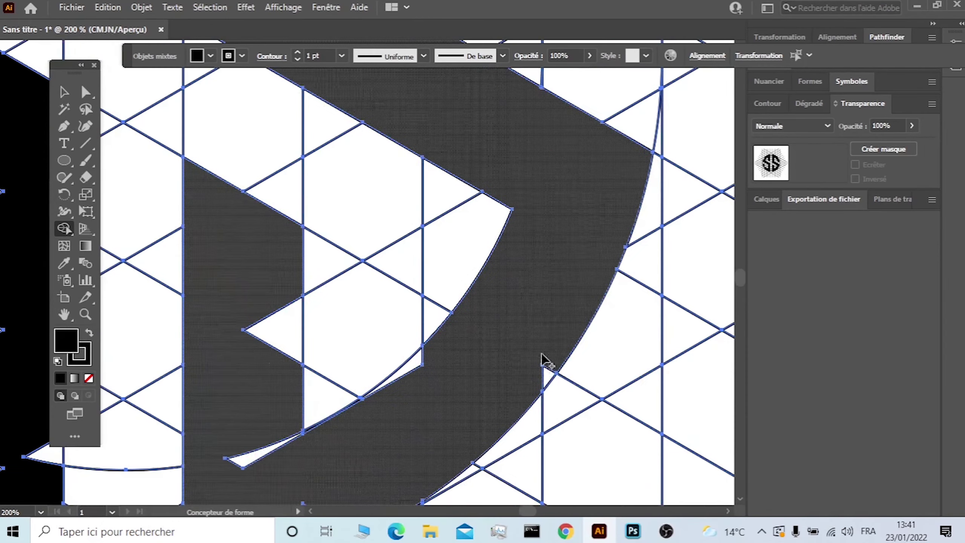
click(410, 371)
scroll(416, 396, down, 3)
Merge the bottom triangles, notch triangle and thin edge slivers into the S stroke
mouse_move(326, 443)
mouse_down()
mouse_move(254, 382)
mouse_move(233, 393)
mouse_up()
scroll(326, 361, up, 3)
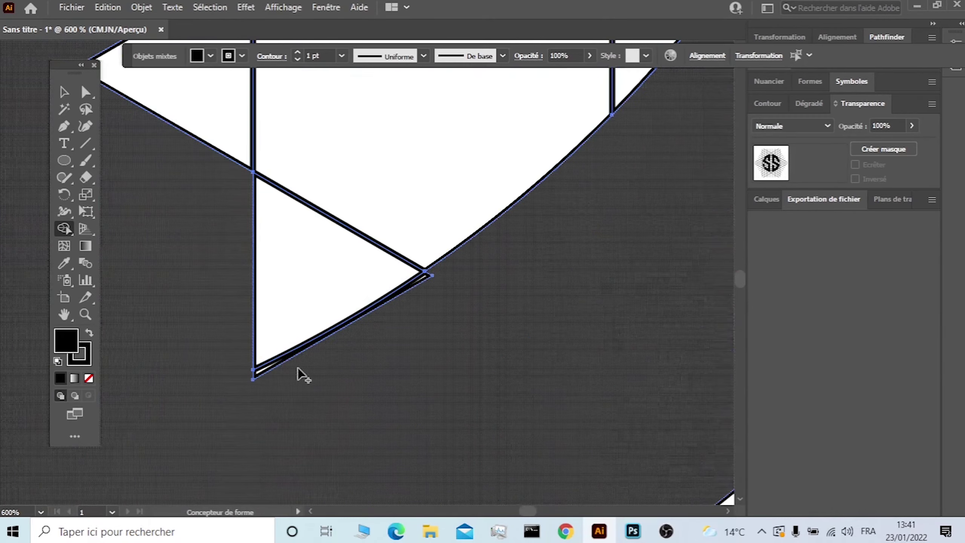
scroll(356, 345, down, 2)
scroll(356, 345, down, 2)
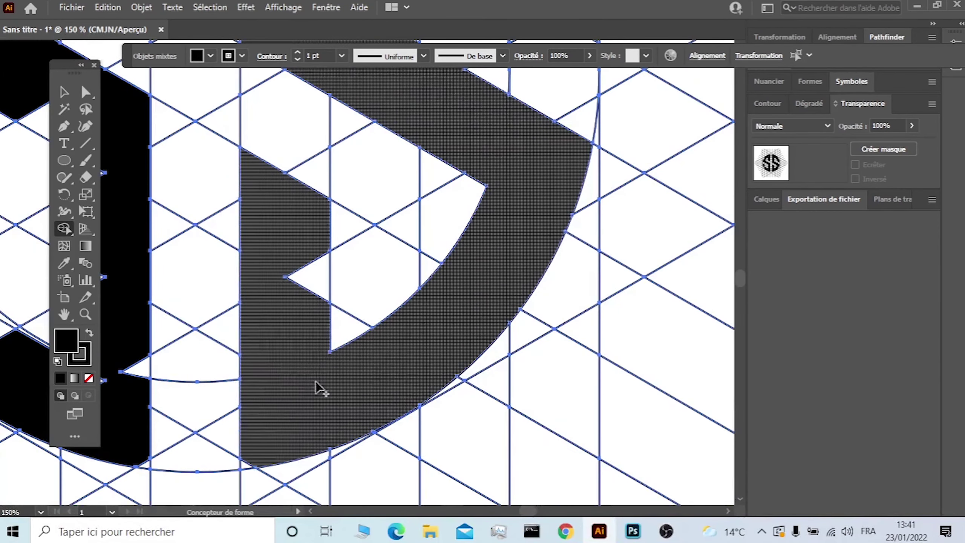
mouse_move(259, 442)
mouse_down()
mouse_move(249, 465)
mouse_move(296, 231)
mouse_up()
scroll(286, 247, down, 2)
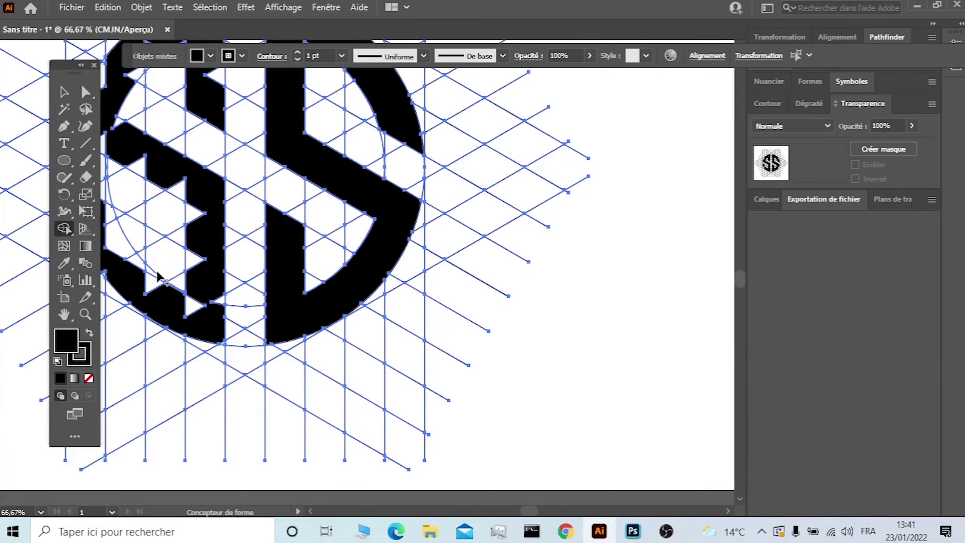
scroll(191, 308, up, 2)
scroll(220, 338, down, 3)
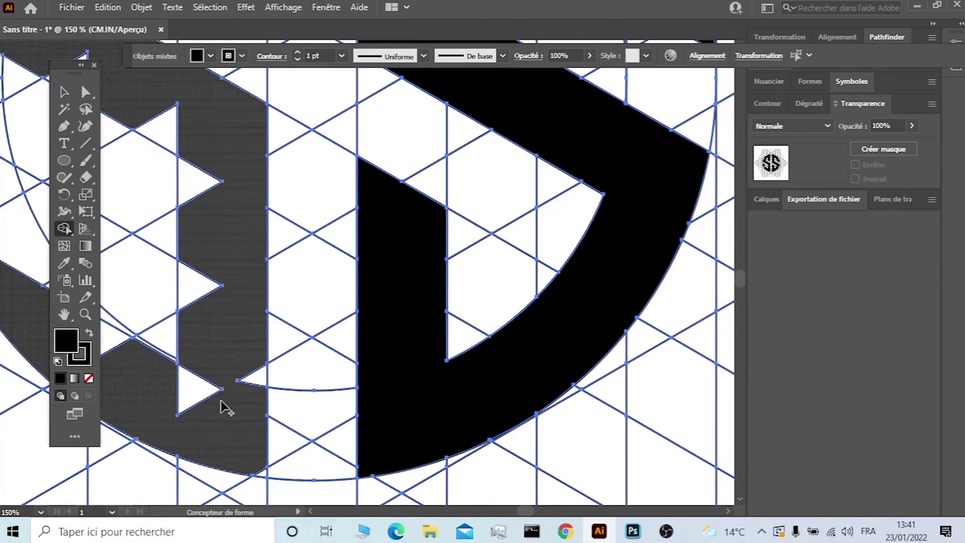
drag(262, 474, 241, 361)
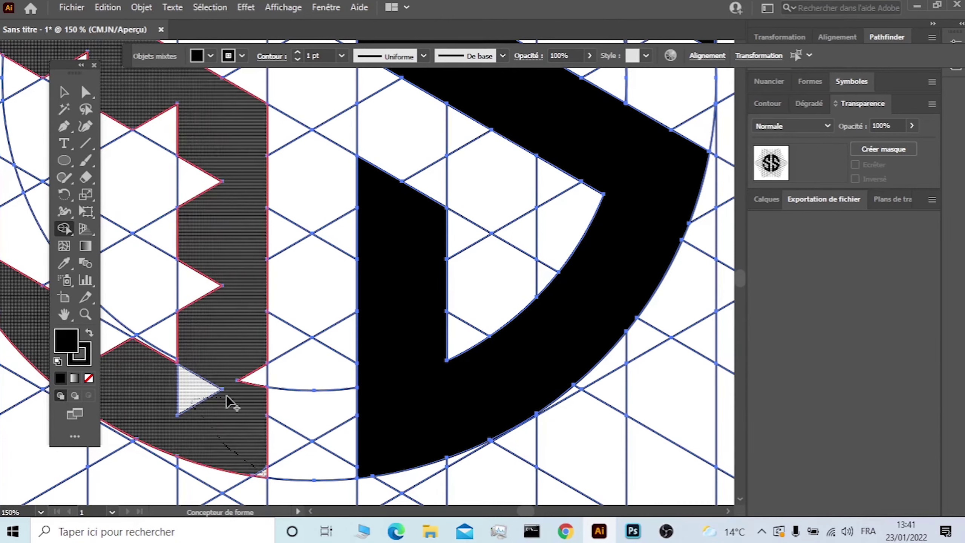
drag(242, 362, 179, 115)
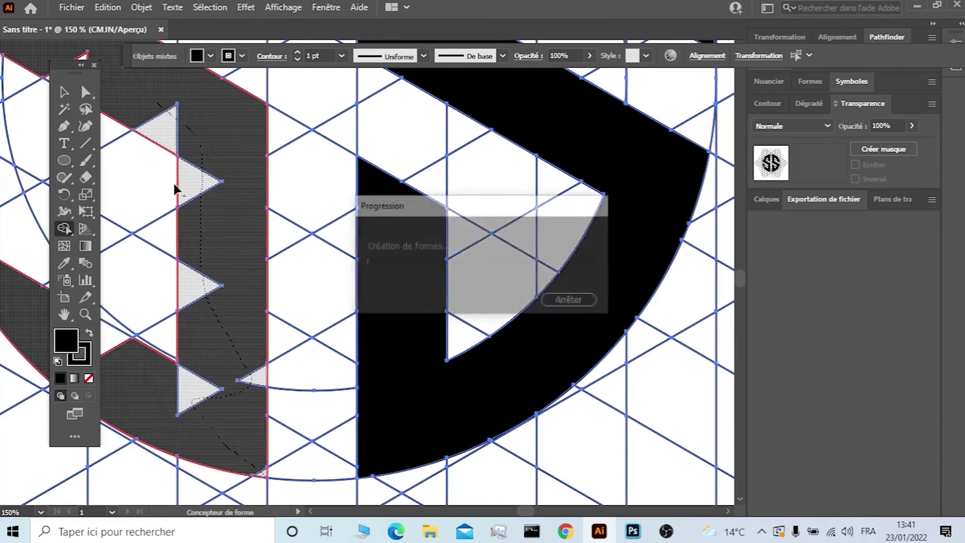
scroll(175, 186, up, 2)
scroll(136, 399, up, 3)
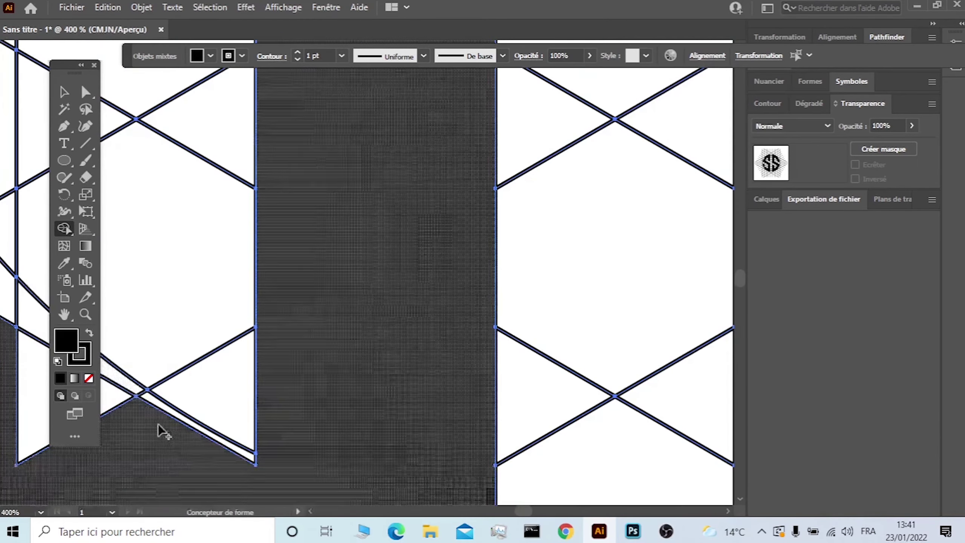
drag(166, 419, 167, 411)
scroll(166, 410, down, 2)
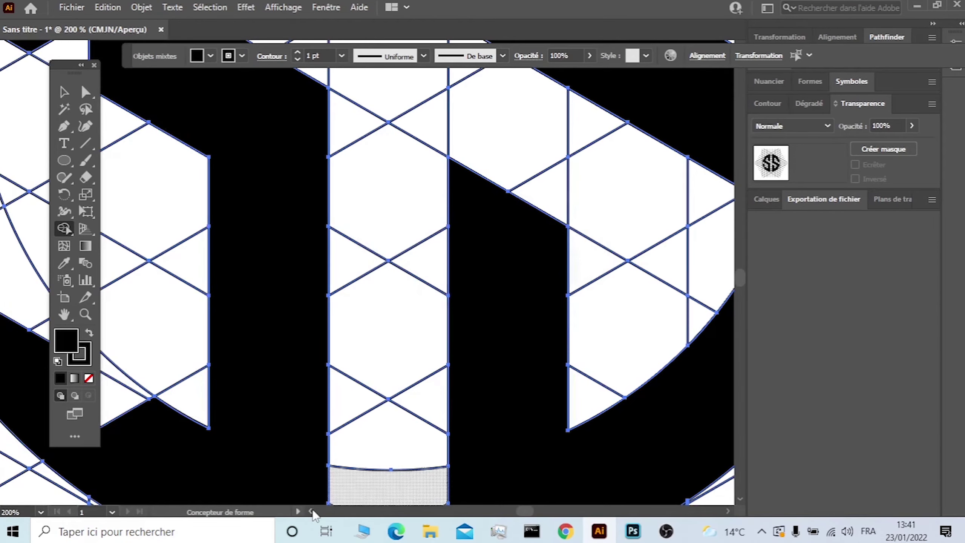
click(311, 511)
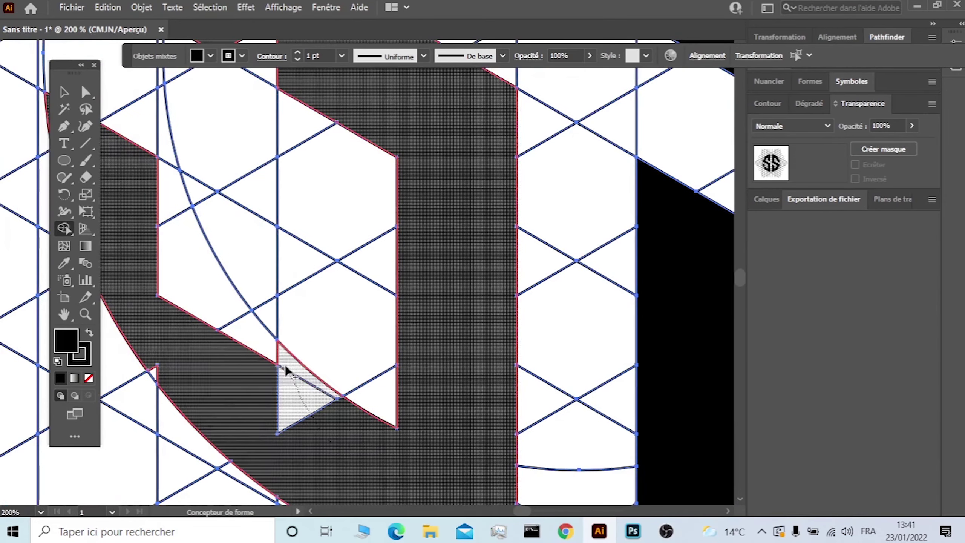
Merge the remaining slivers and triangles along the curves so both S strokes are solid black
drag(285, 370, 161, 216)
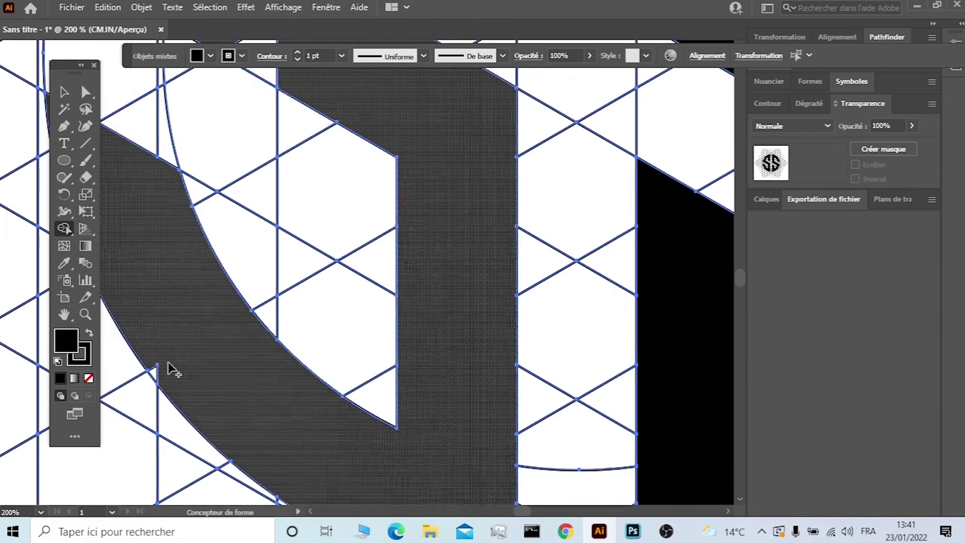
scroll(215, 377, down, 3)
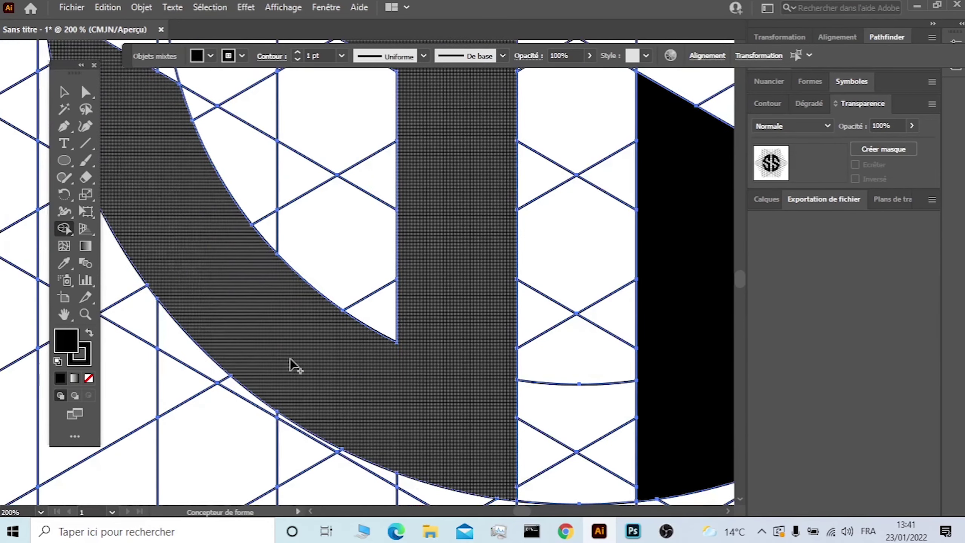
scroll(266, 342, up, 2)
scroll(216, 311, up, 2)
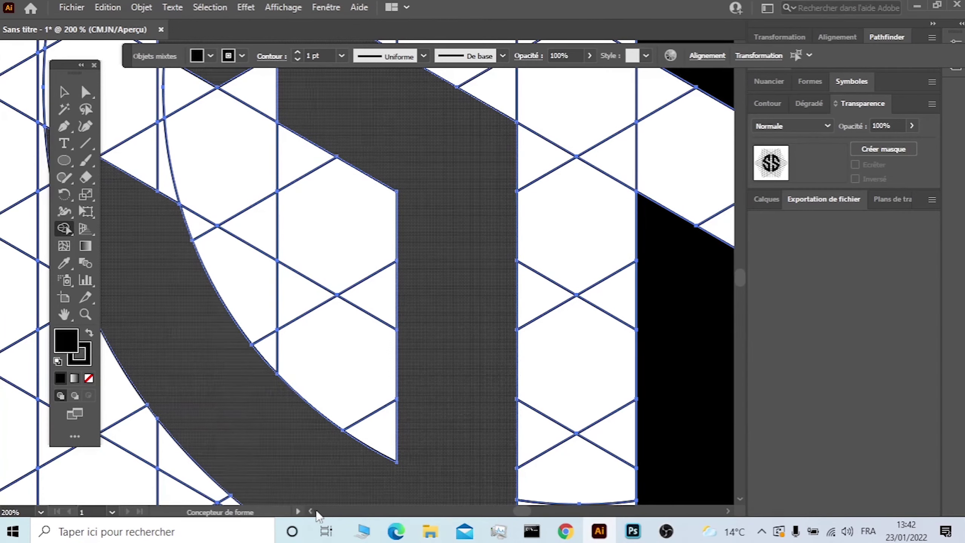
scroll(311, 511, left, 2)
scroll(301, 511, left, 2)
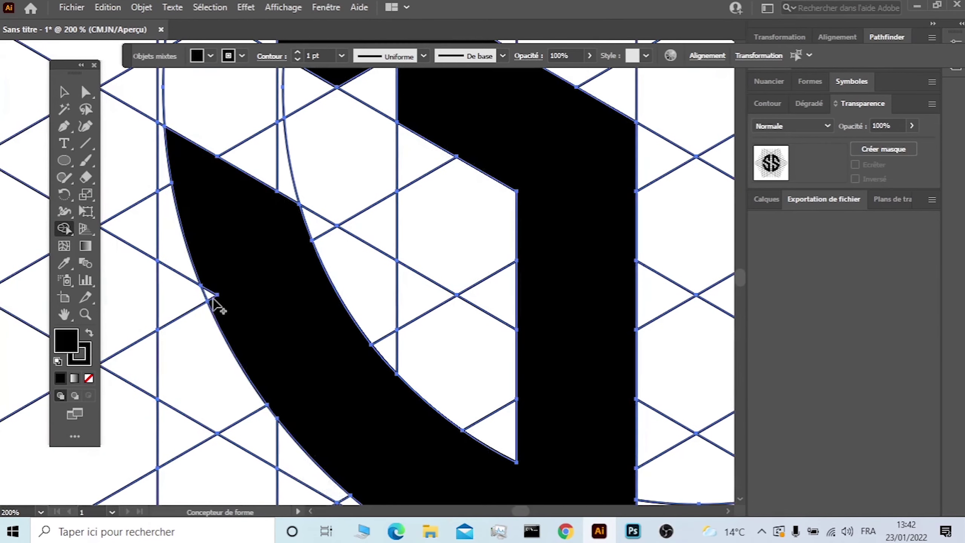
scroll(344, 281, up, 2)
scroll(439, 269, up, 1)
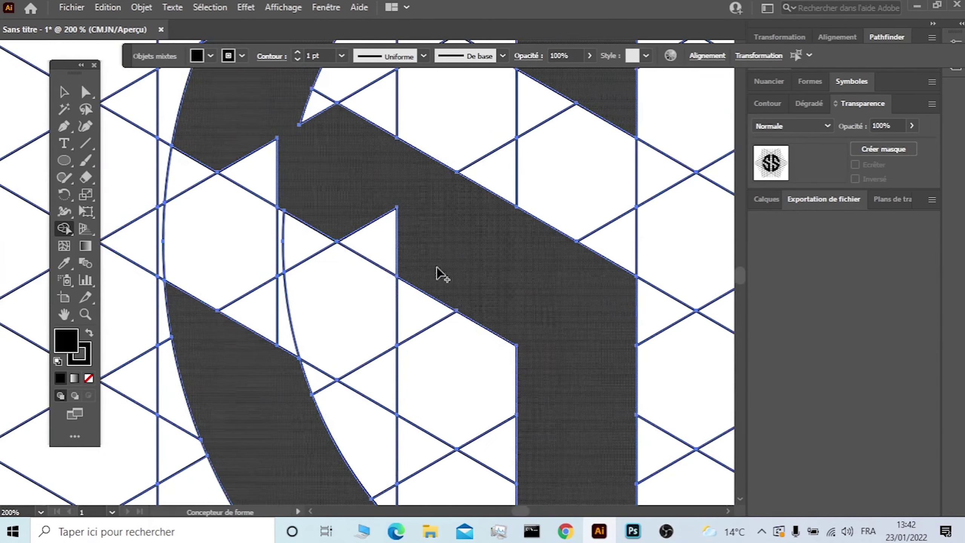
drag(440, 270, 224, 142)
scroll(301, 190, up, 2)
scroll(279, 212, up, 1)
scroll(279, 212, up, 2)
drag(280, 162, 234, 258)
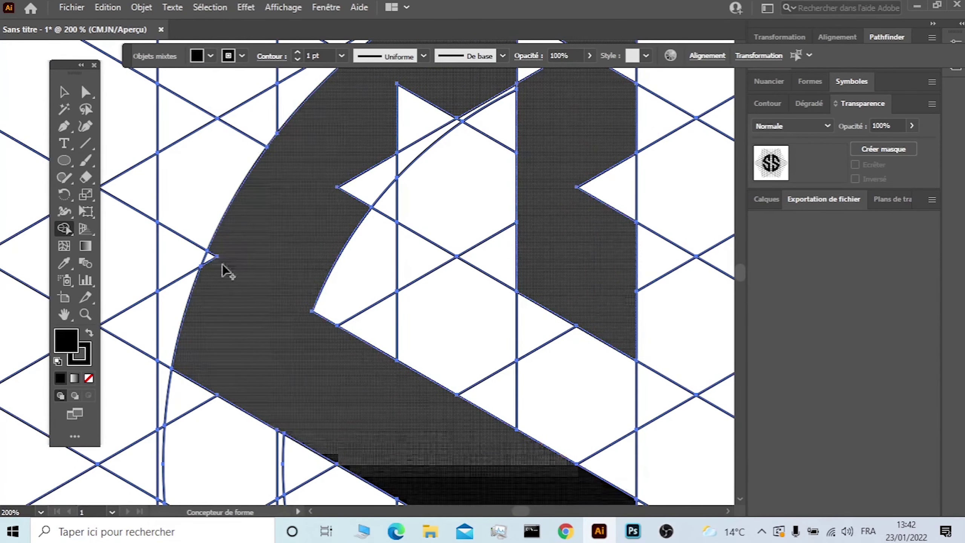
scroll(308, 259, up, 1)
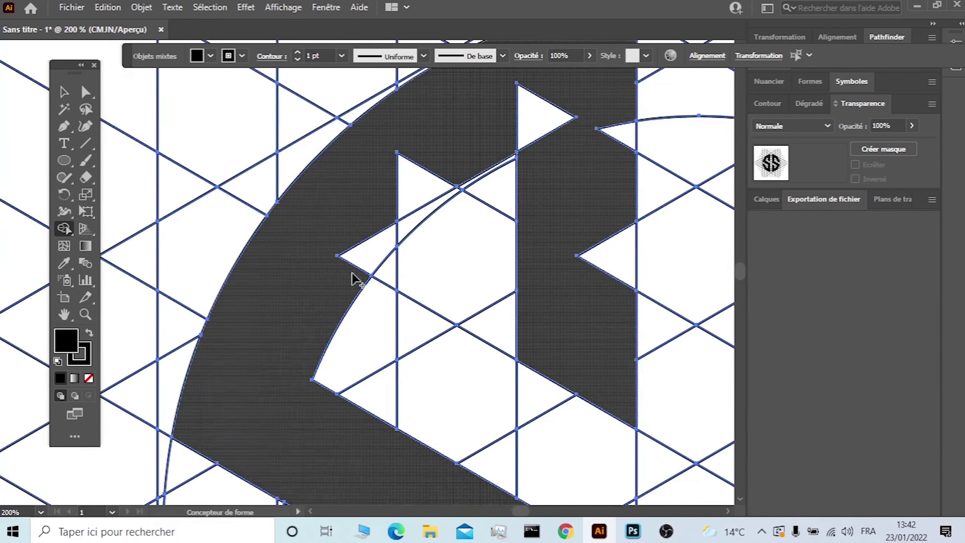
drag(352, 270, 471, 160)
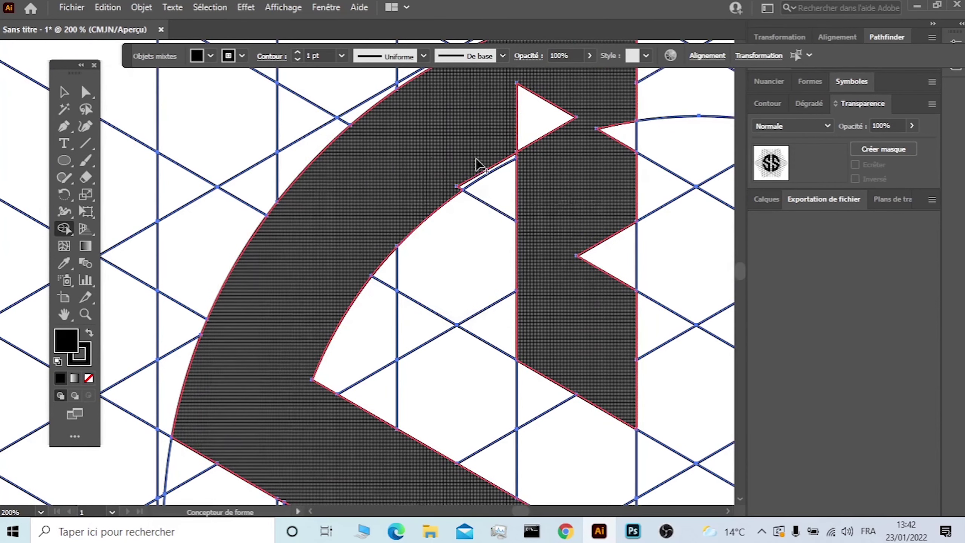
drag(475, 183, 475, 184)
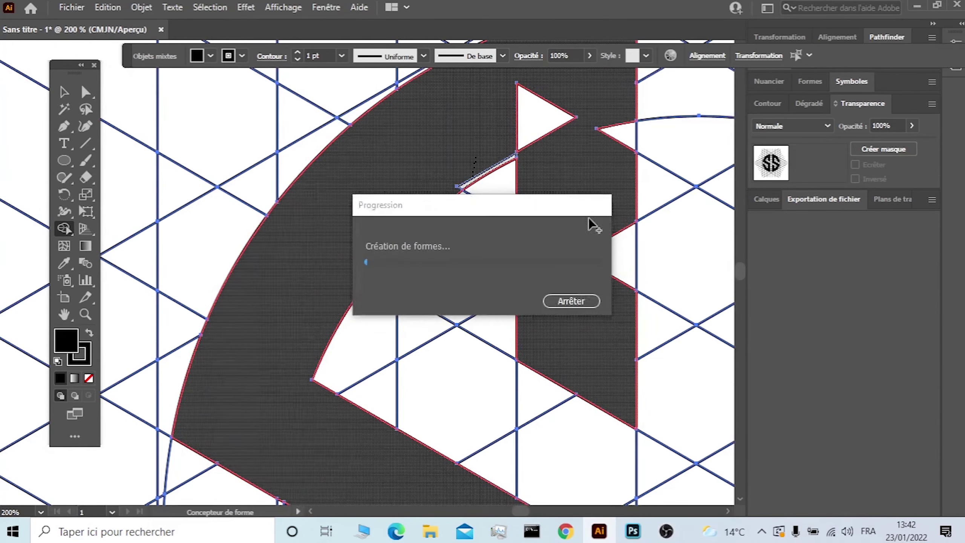
scroll(622, 323, up, 1)
drag(619, 323, 566, 131)
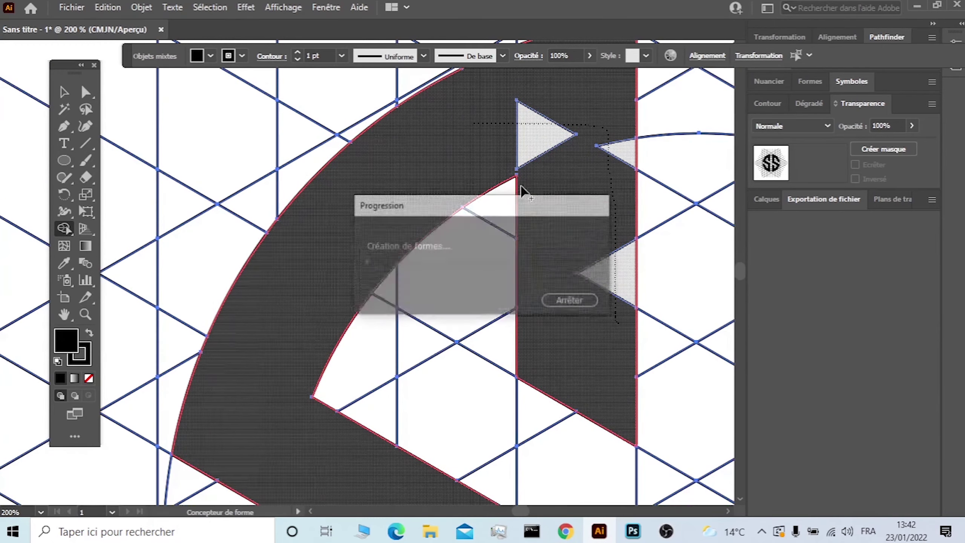
scroll(608, 201, up, 1)
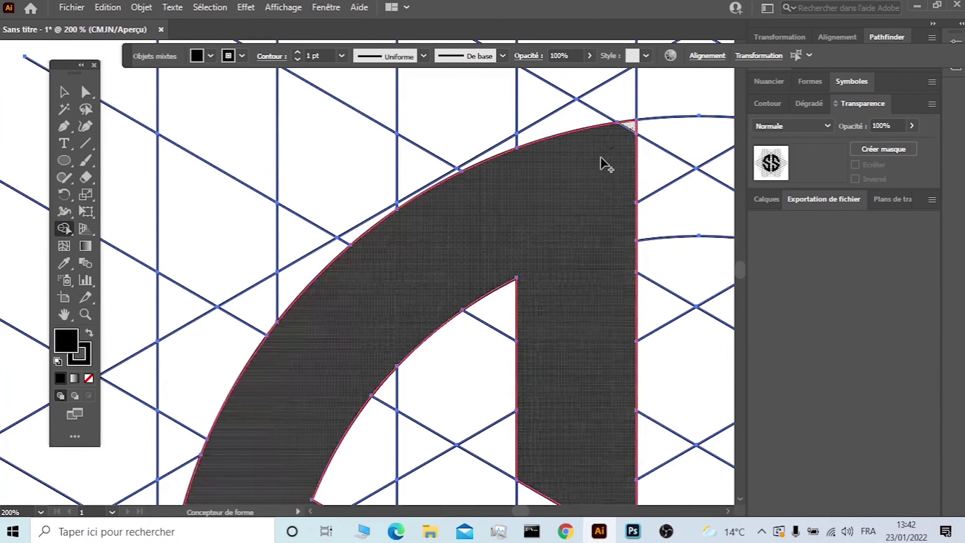
scroll(592, 164, down, 2)
scroll(570, 228, down, 2)
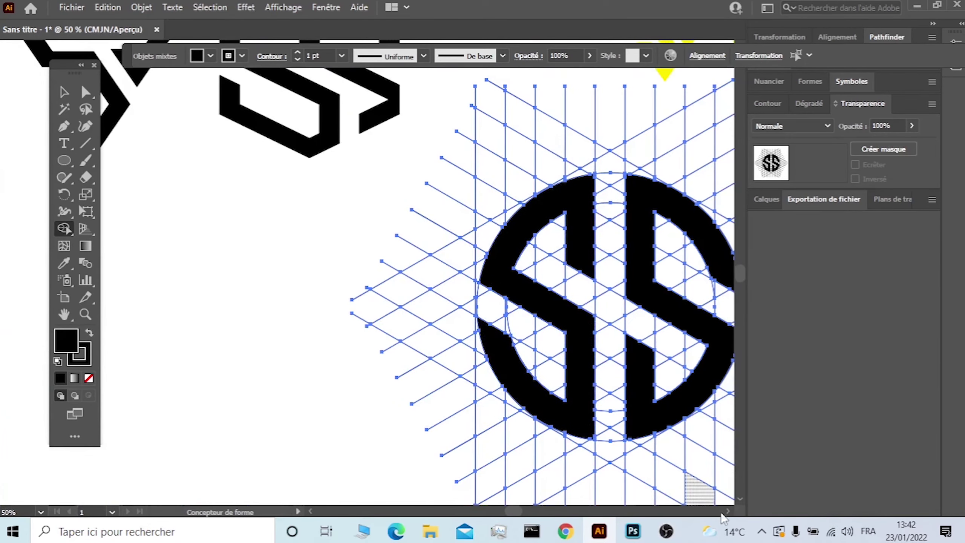
Ungroup (Dissocier) both groups of diagonal construction grid lines
click(727, 511)
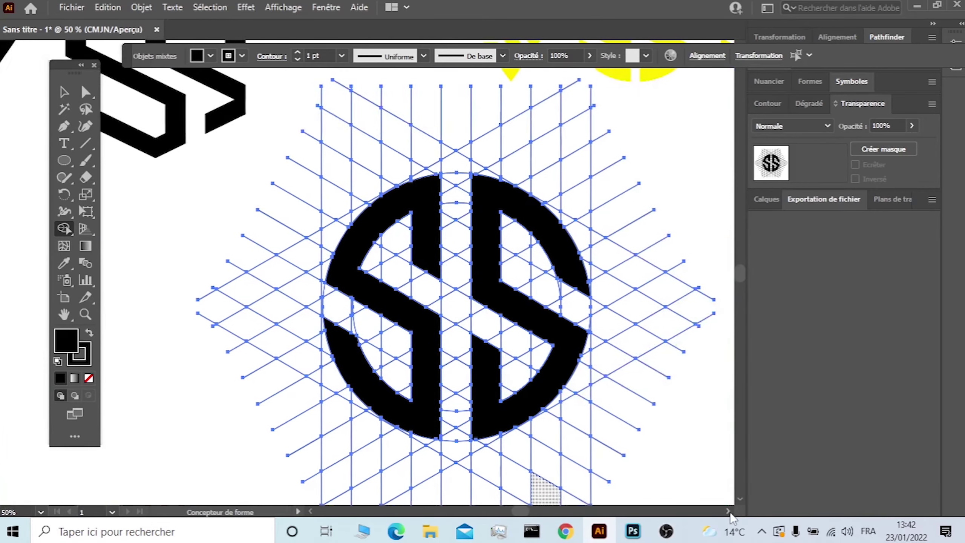
click(66, 92)
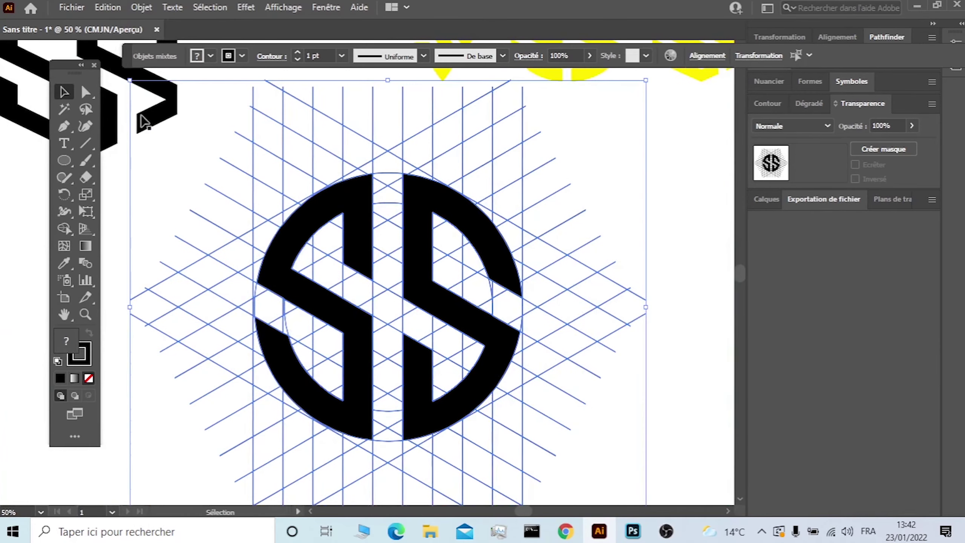
click(698, 153)
click(524, 217)
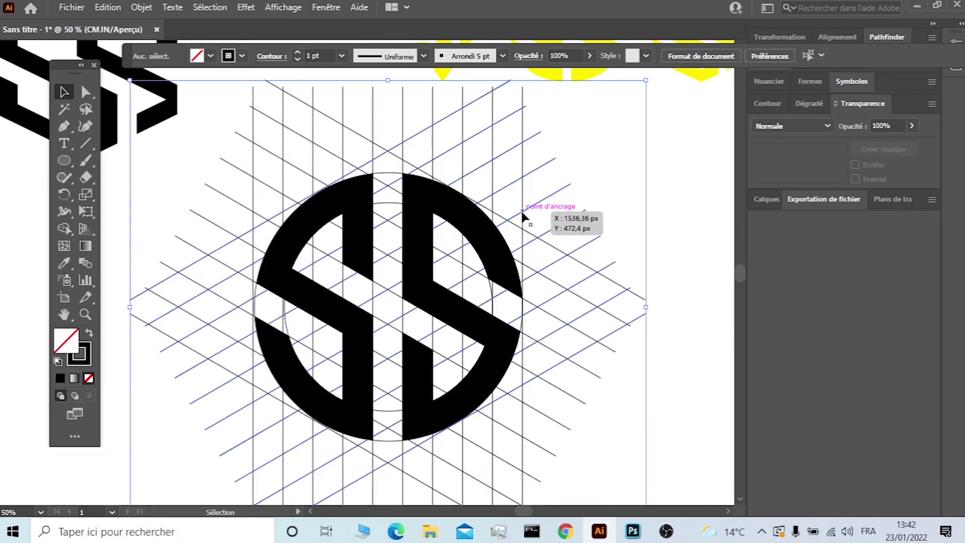
right_click(518, 214)
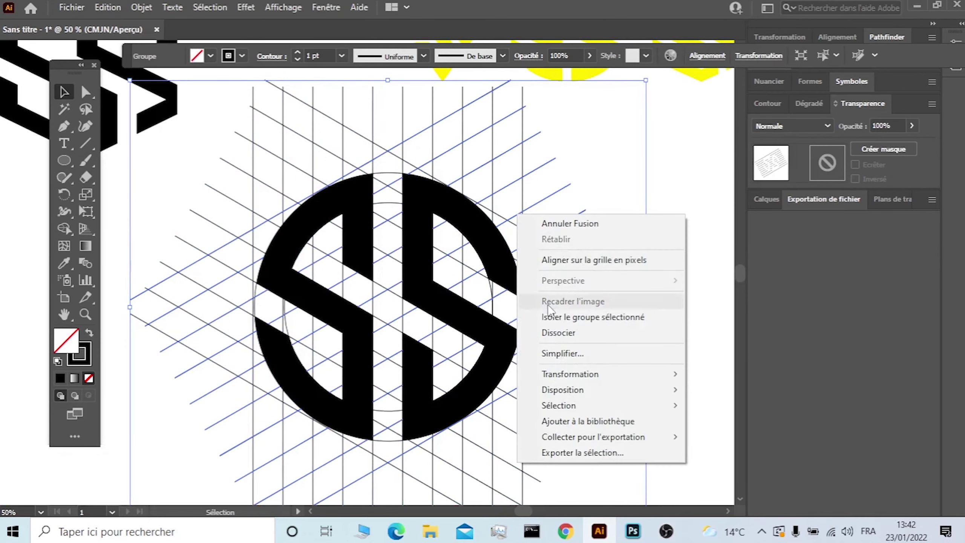
click(558, 333)
click(182, 182)
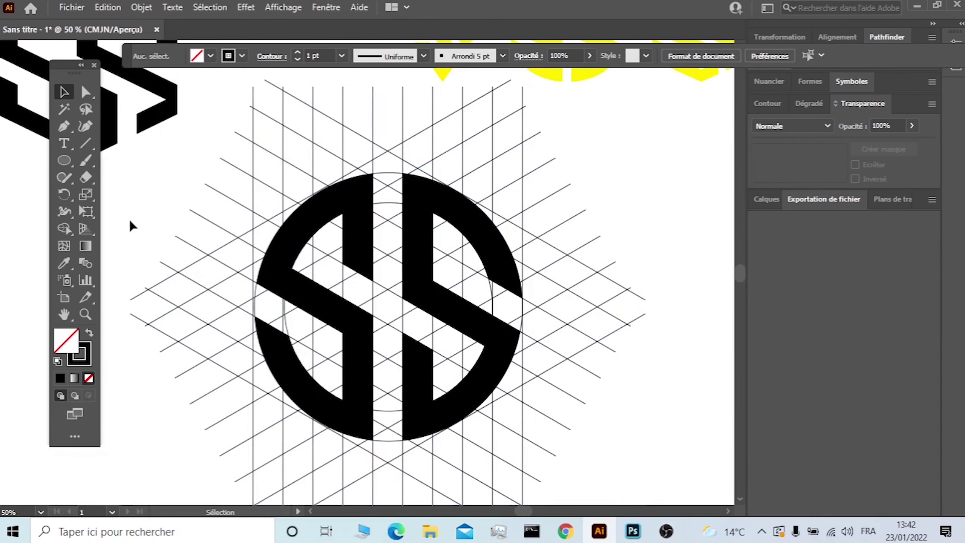
drag(300, 151, 314, 145)
right_click(313, 144)
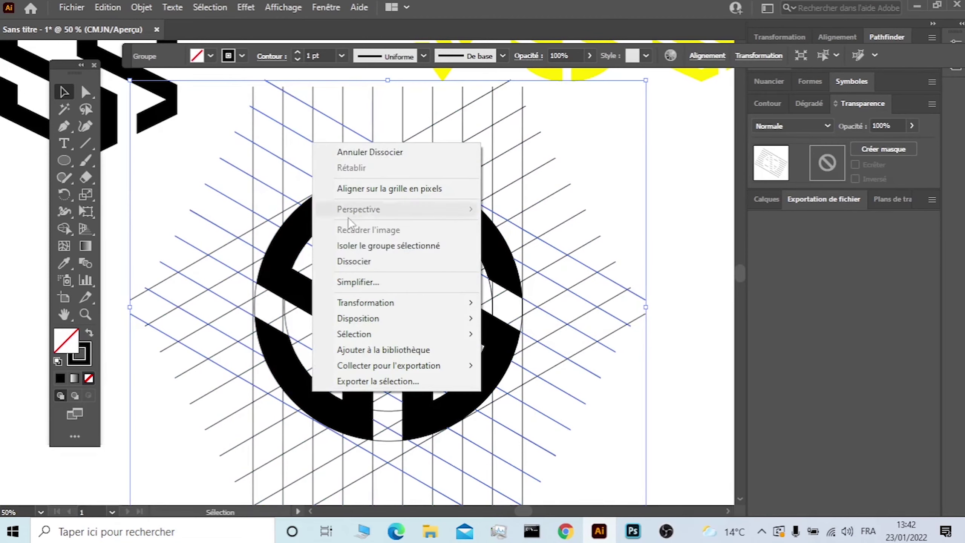
click(363, 262)
Select both S halves of the circular logo and move them right, off the grid
click(674, 200)
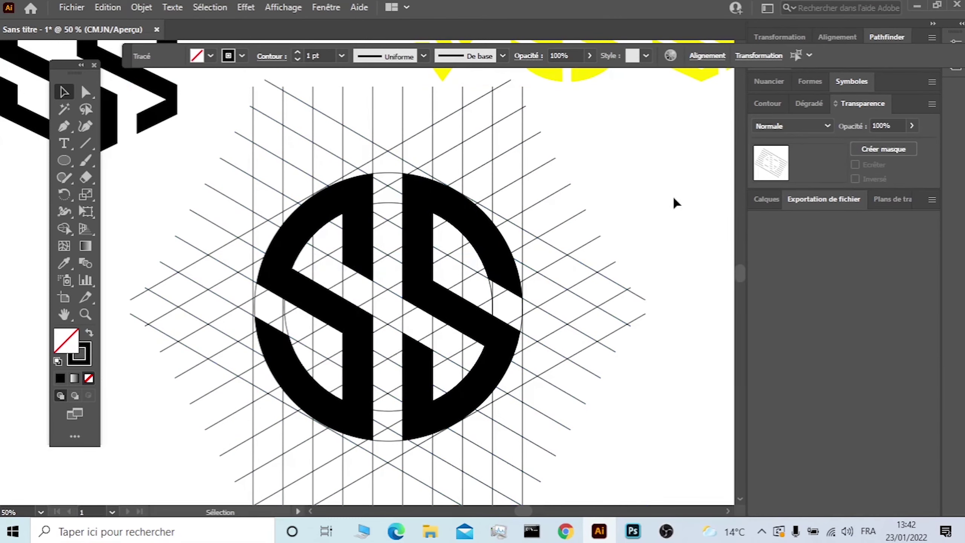
click(502, 267)
shift+click(359, 257)
drag(358, 252, 660, 370)
click(549, 126)
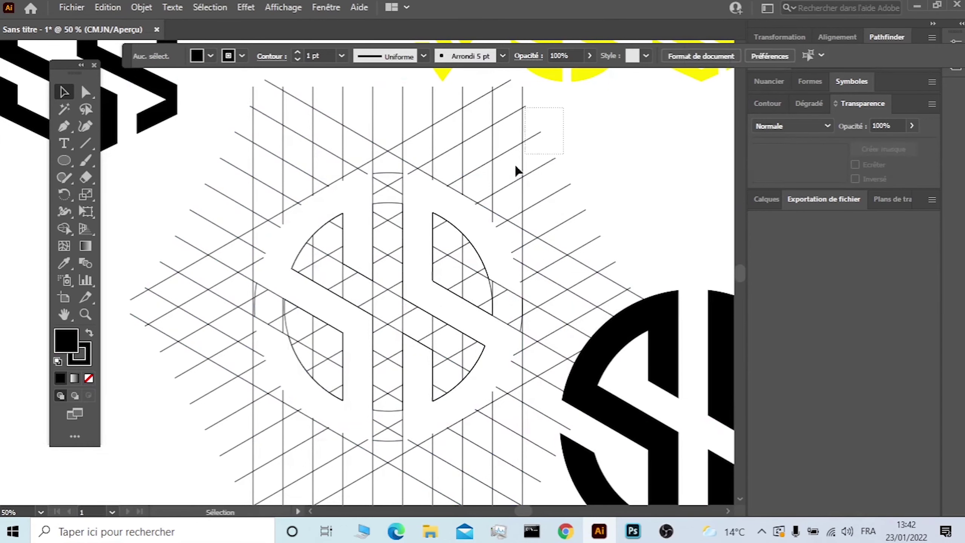
Delete all leftover grid lines, arcs and diagonal construction lines
click(321, 348)
key(Delete)
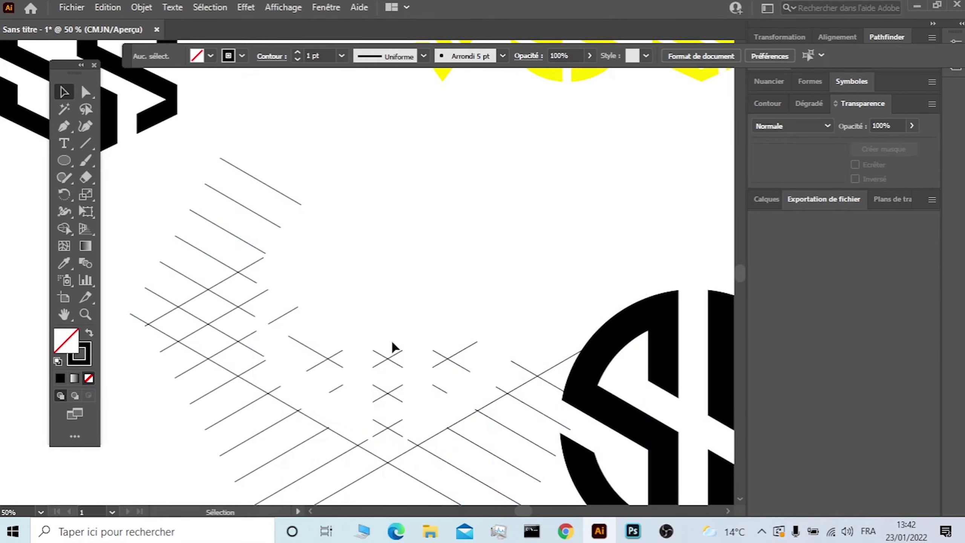
scroll(468, 230, down, 1)
click(248, 442)
key(Delete)
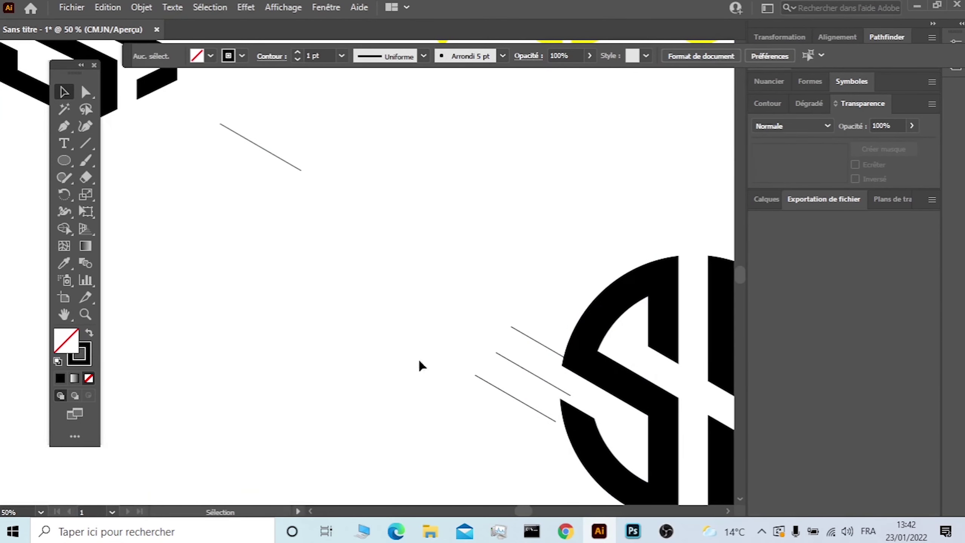
drag(528, 288, 412, 416)
key(Delete)
drag(300, 123, 271, 228)
key(Delete)
key(ctrl+minus)
key(ctrl+minus)
Fit the left S half against the right half and move the circular logo toward the artboard centre
drag(513, 296, 364, 245)
drag(380, 283, 528, 333)
drag(437, 269, 598, 386)
drag(557, 332, 365, 273)
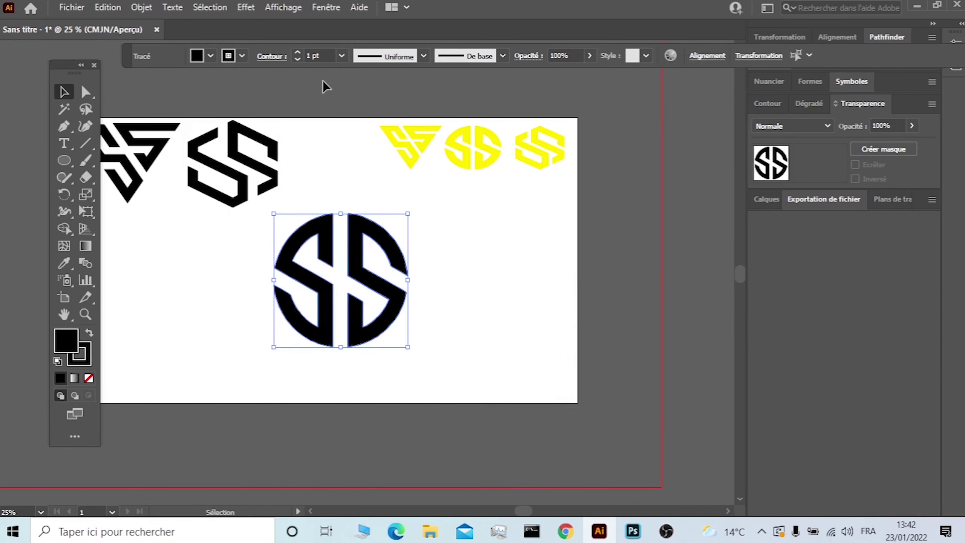
Expand the circular logo (Objet > Décomposer) and merge it with Pathfinder Unite
scroll(327, 51, up, 4)
scroll(327, 51, up, 5)
scroll(326, 53, up, 4)
scroll(326, 54, up, 2)
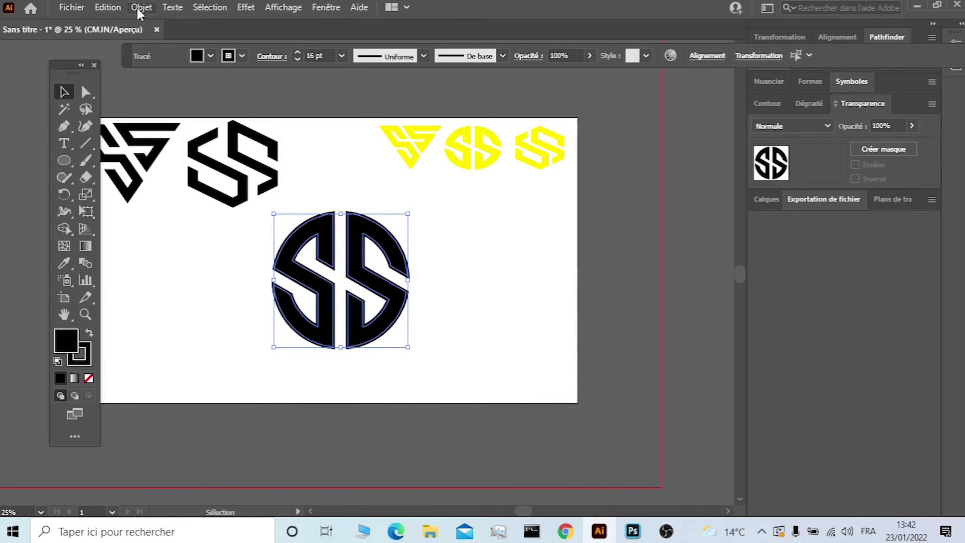
click(139, 8)
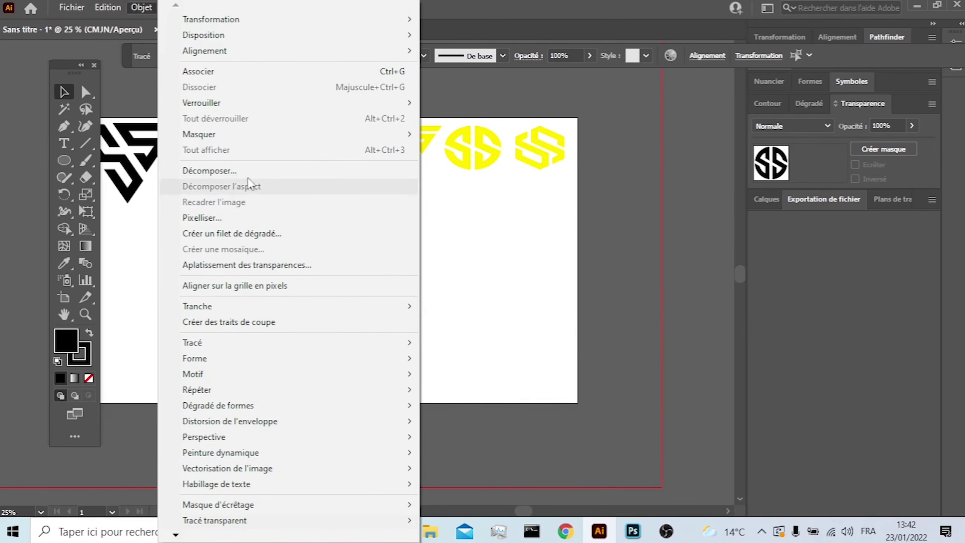
click(246, 172)
click(517, 348)
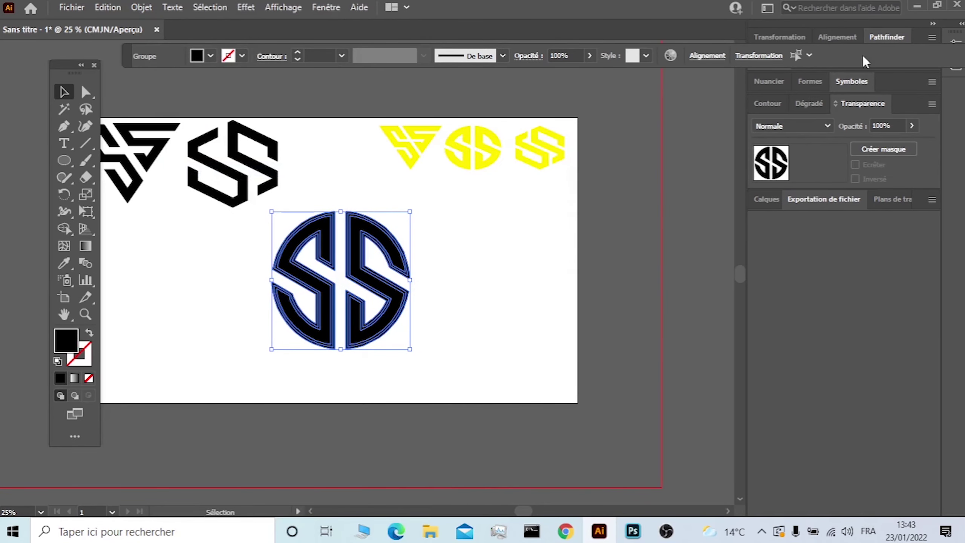
click(882, 37)
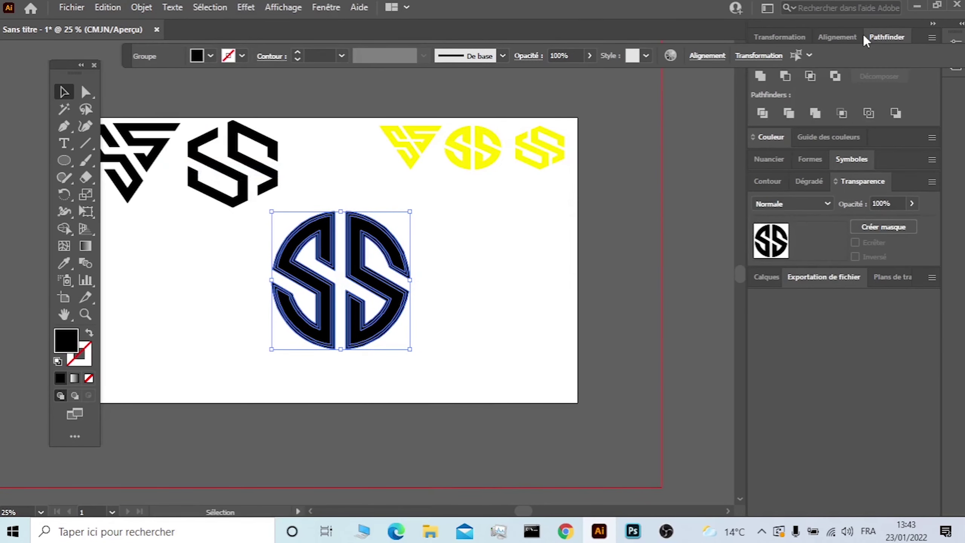
click(761, 77)
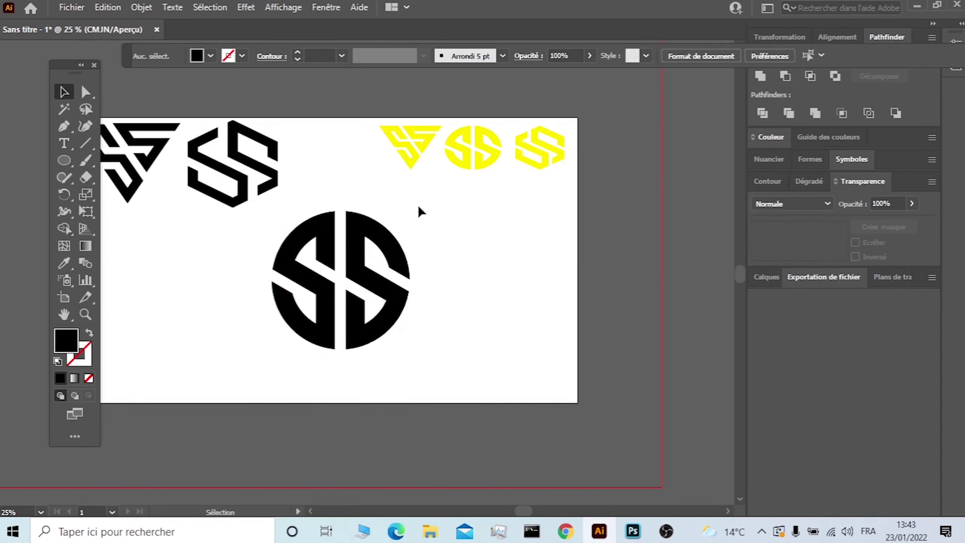
Move the circular logo to the artboard's lower right and the hexagonal logo down onto the artboard
click(300, 335)
drag(322, 297, 490, 325)
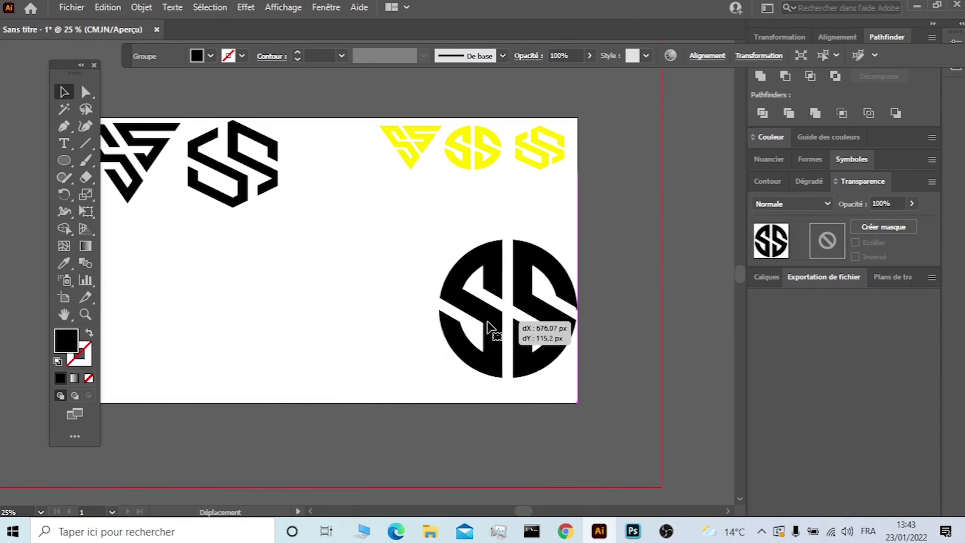
drag(243, 172, 279, 287)
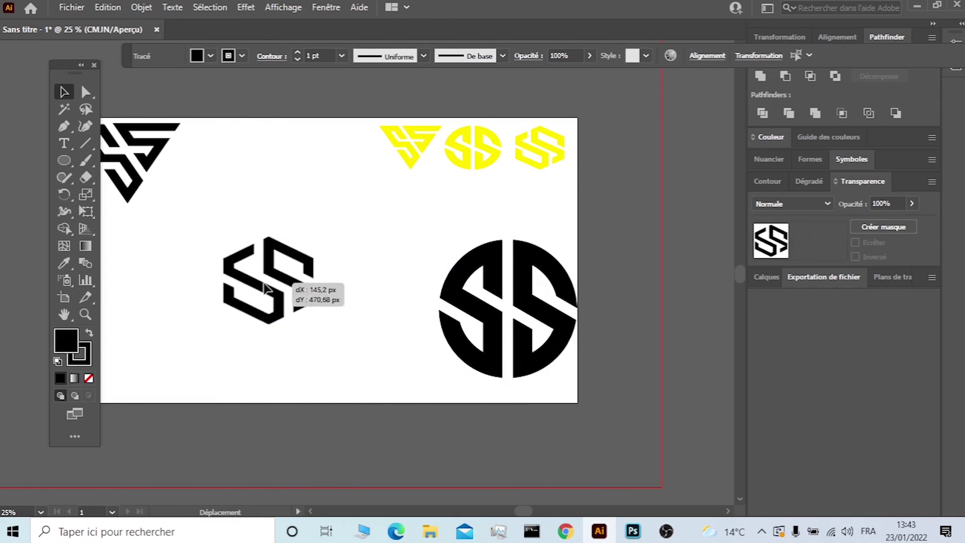
scroll(334, 55, up, 3)
scroll(331, 53, up, 4)
scroll(330, 52, up, 3)
scroll(331, 52, up, 3)
scroll(330, 52, up, 1)
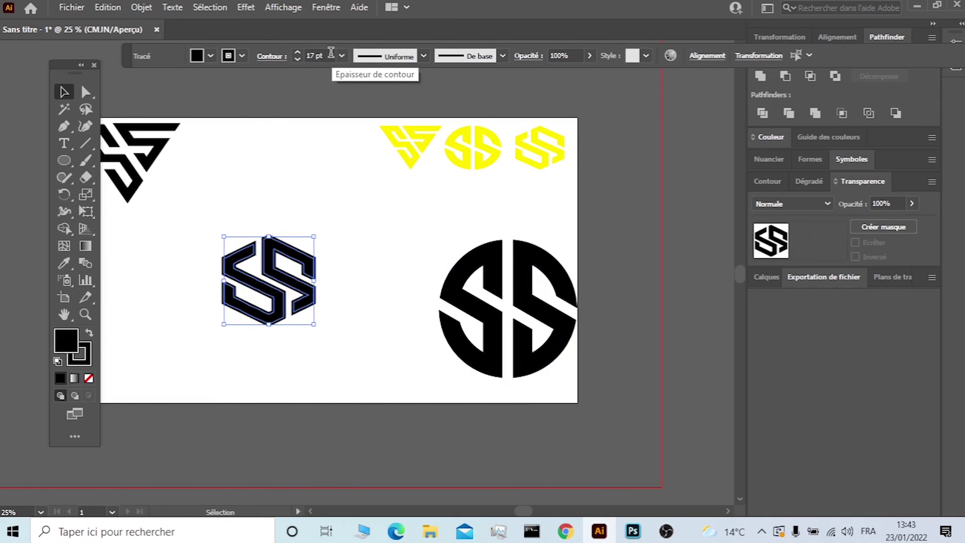
Expand and unite the hexagonal logo, place it beside the circle, and lower the triangular logo
click(141, 8)
click(236, 171)
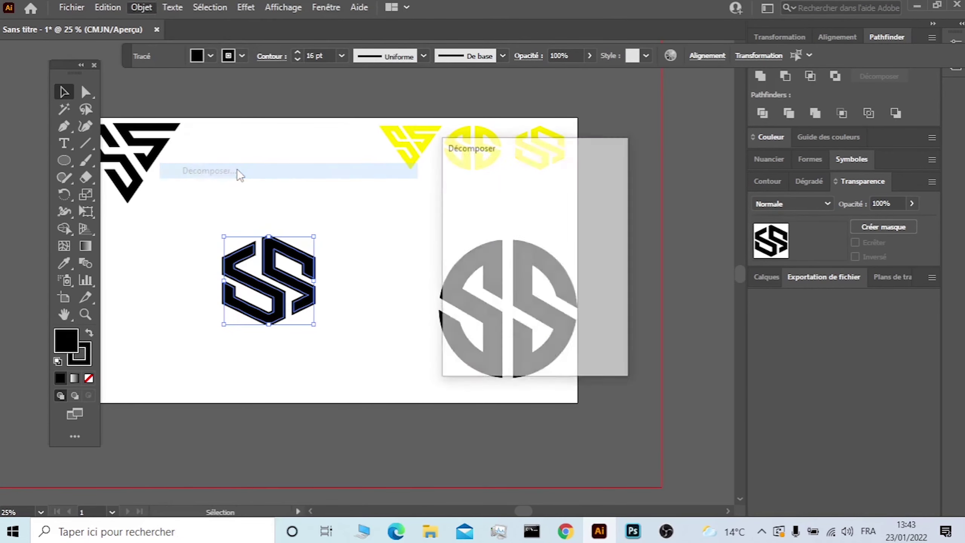
click(520, 351)
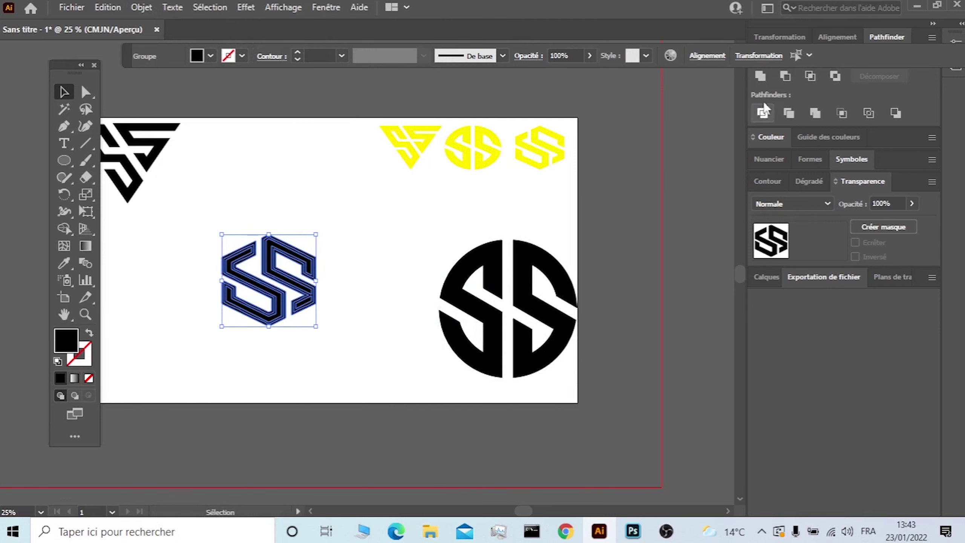
click(762, 76)
click(405, 191)
drag(319, 213, 223, 336)
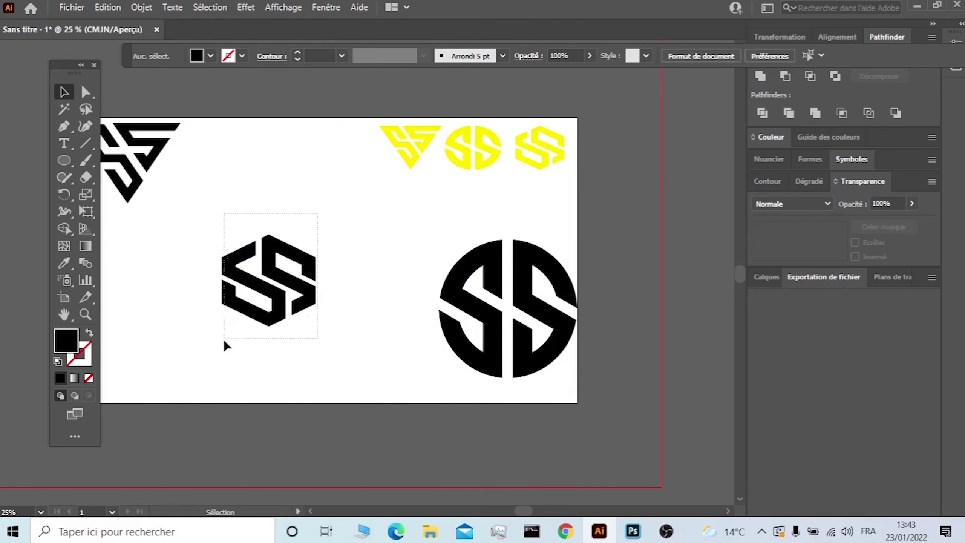
drag(259, 289, 345, 307)
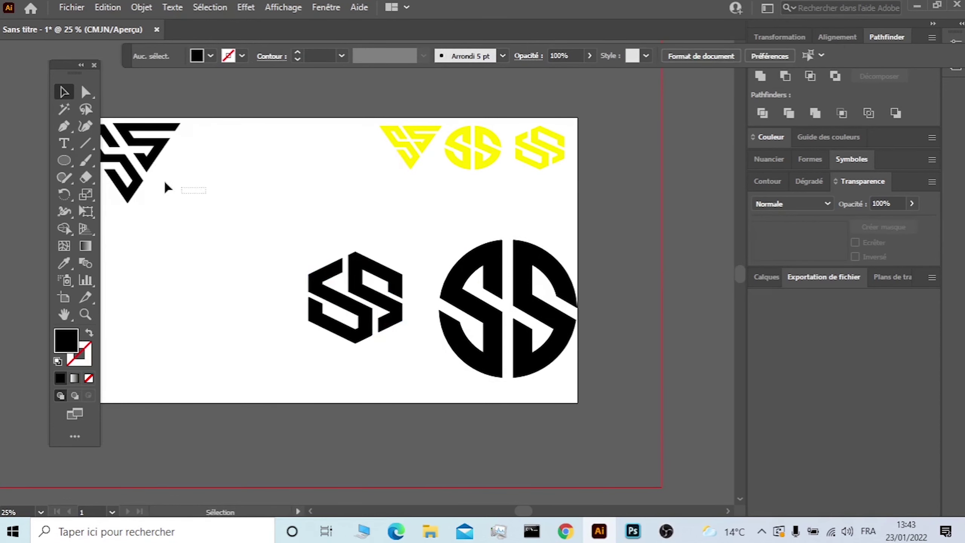
drag(149, 161, 215, 277)
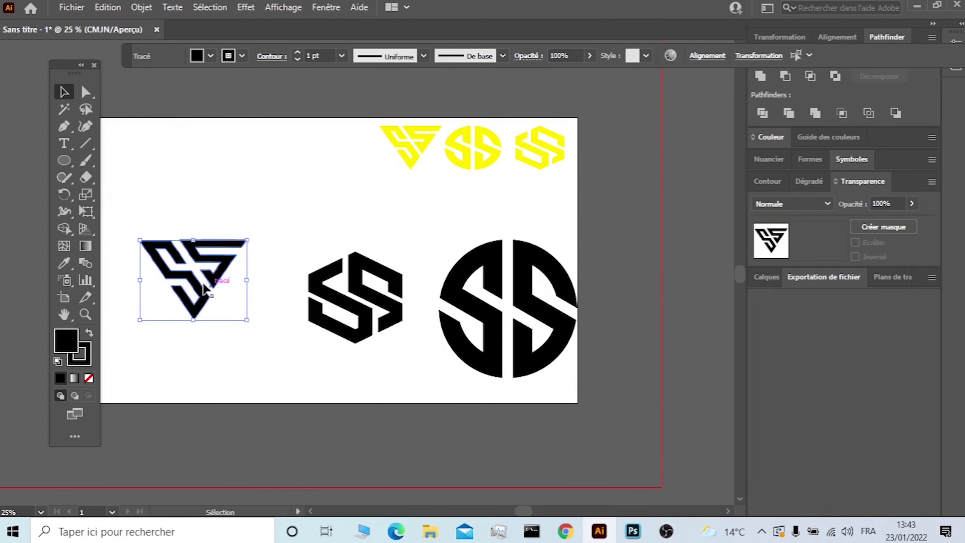
Select the whole two-piece triangular logo
click(286, 247)
scroll(202, 272, up, 1)
scroll(201, 271, up, 1)
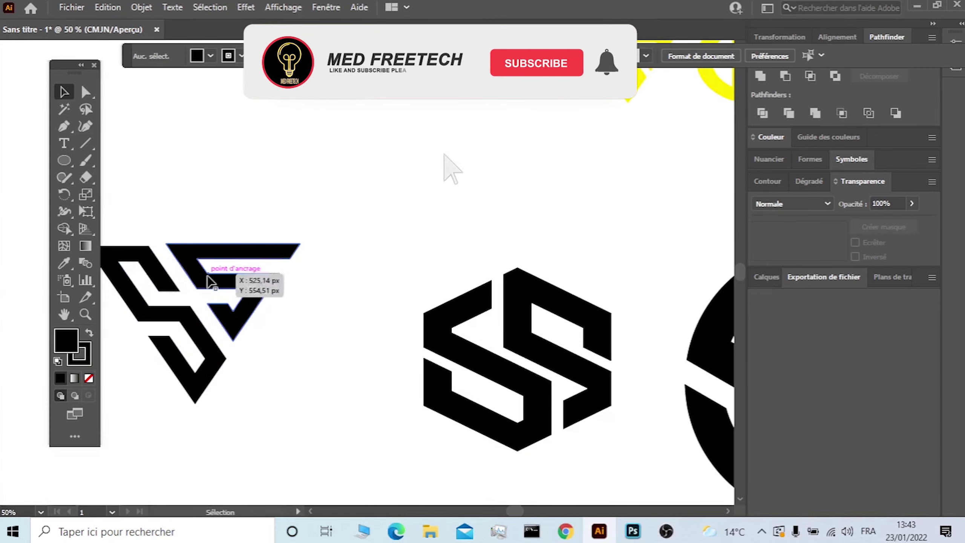
drag(212, 284, 220, 290)
drag(300, 221, 190, 395)
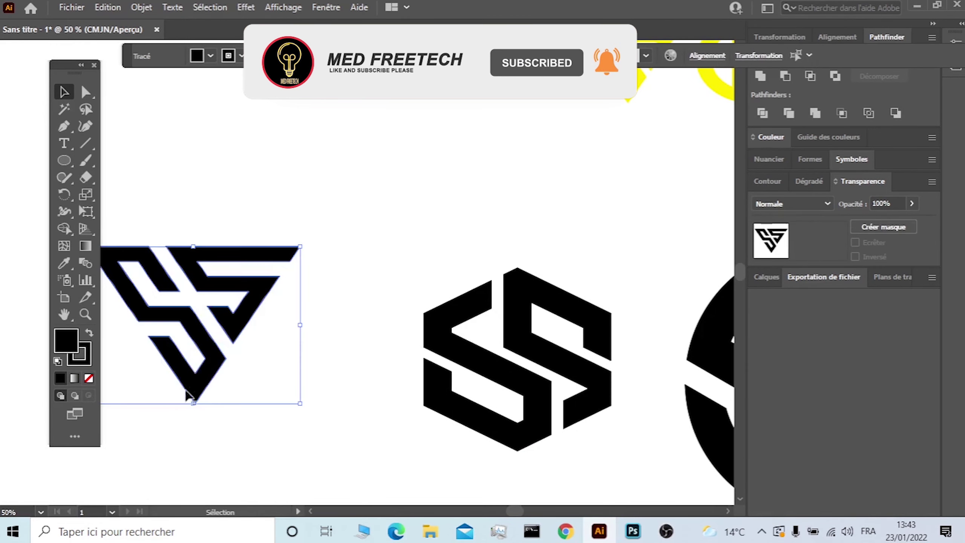
scroll(318, 56, up, 5)
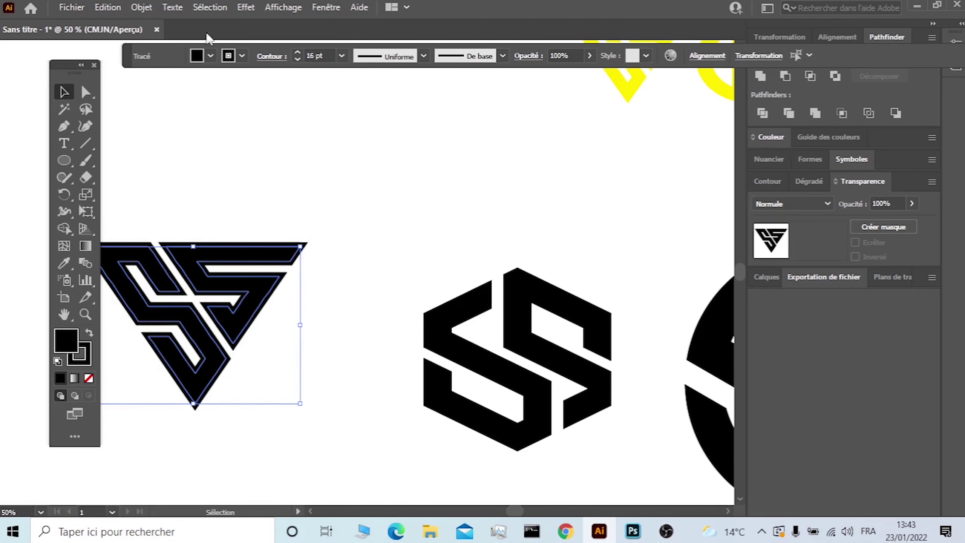
Expand the triangular logo (Objet > Décomposer) and merge it into one solid shape with Unite
click(152, 11)
click(201, 169)
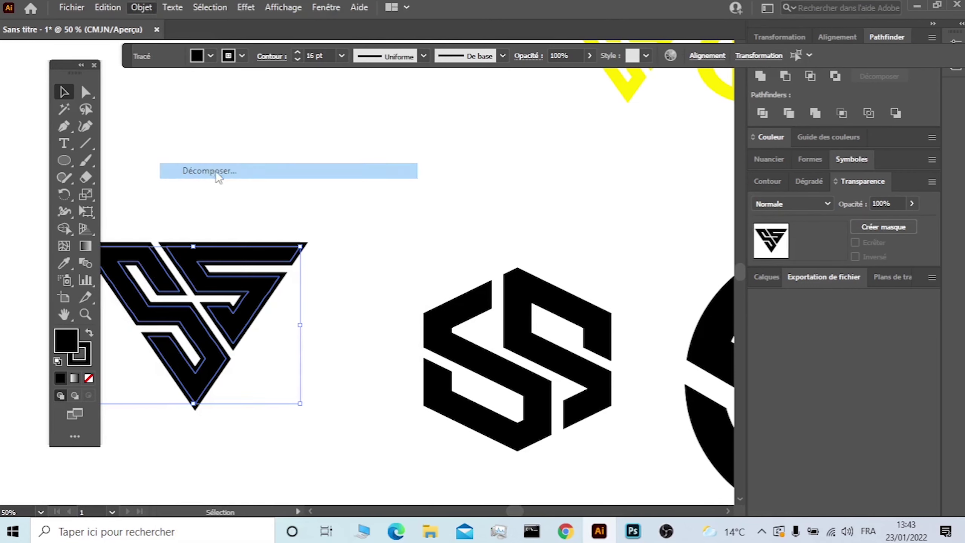
click(518, 354)
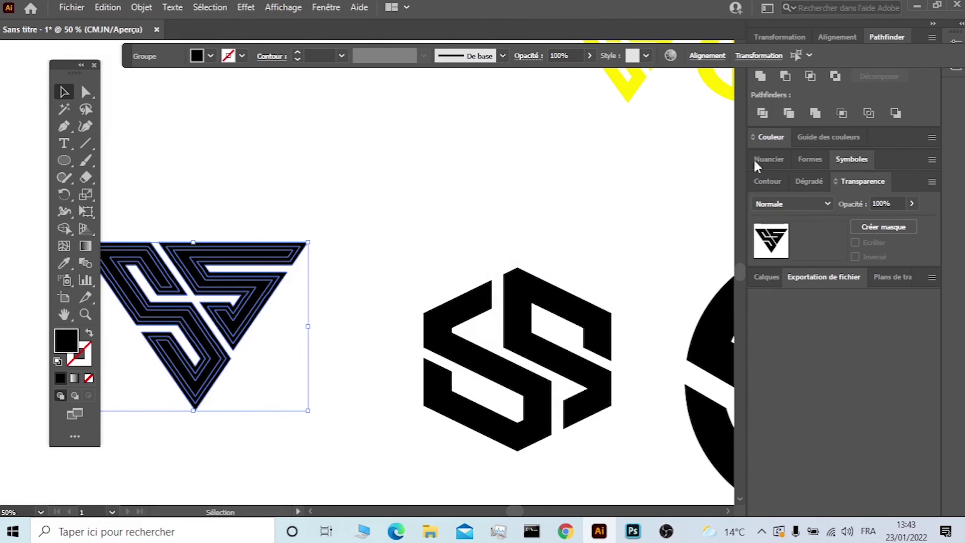
click(762, 78)
click(341, 191)
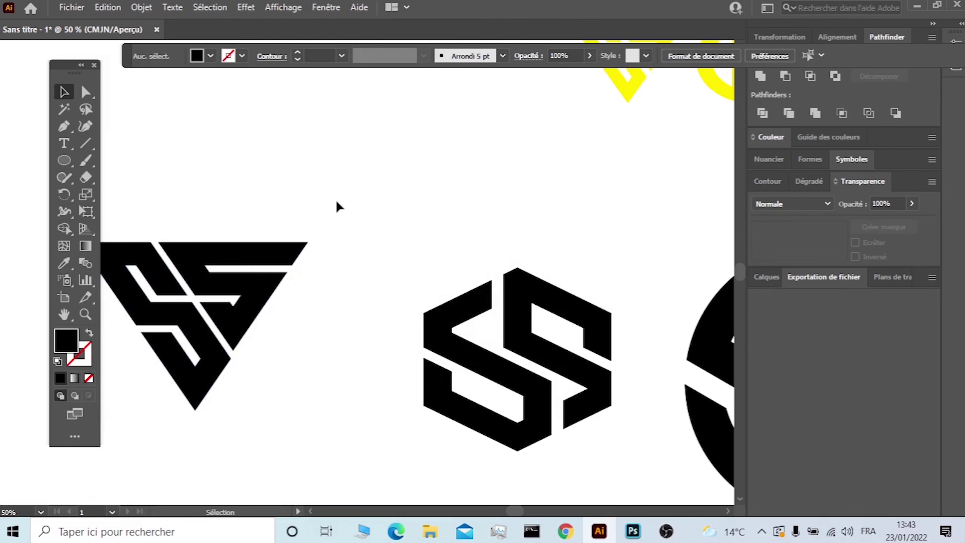
scroll(336, 203, down, 2)
scroll(342, 205, down, 1)
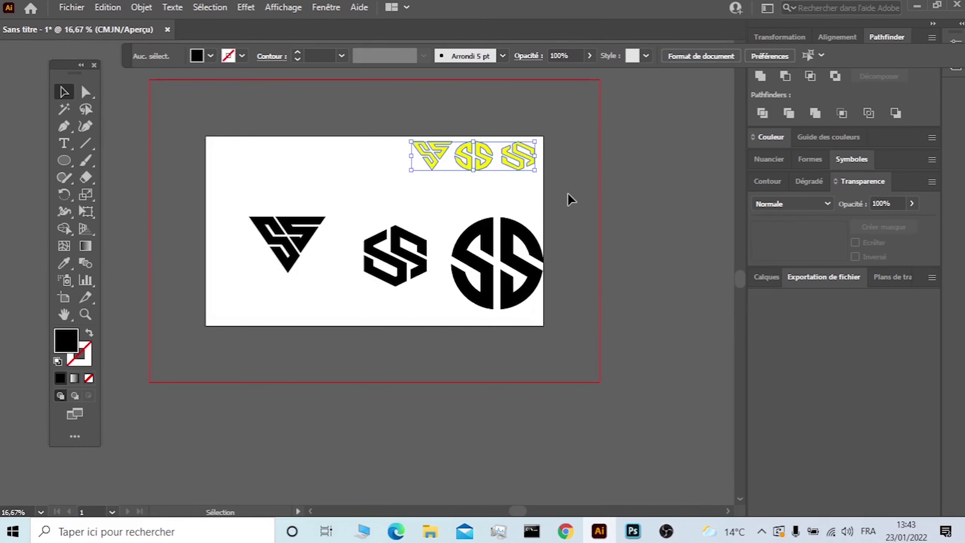
Delete the yellow reference logos and enlarge the hexagonal logo taller and wider
drag(387, 142, 567, 193)
key(Delete)
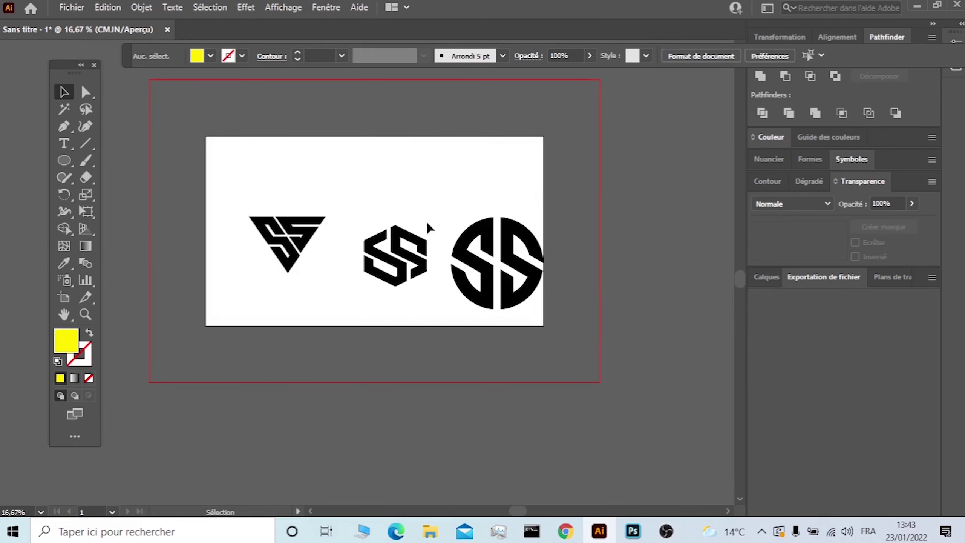
click(409, 266)
mouse_move(395, 227)
mouse_down()
mouse_move(386, 237)
mouse_move(386, 217)
mouse_up()
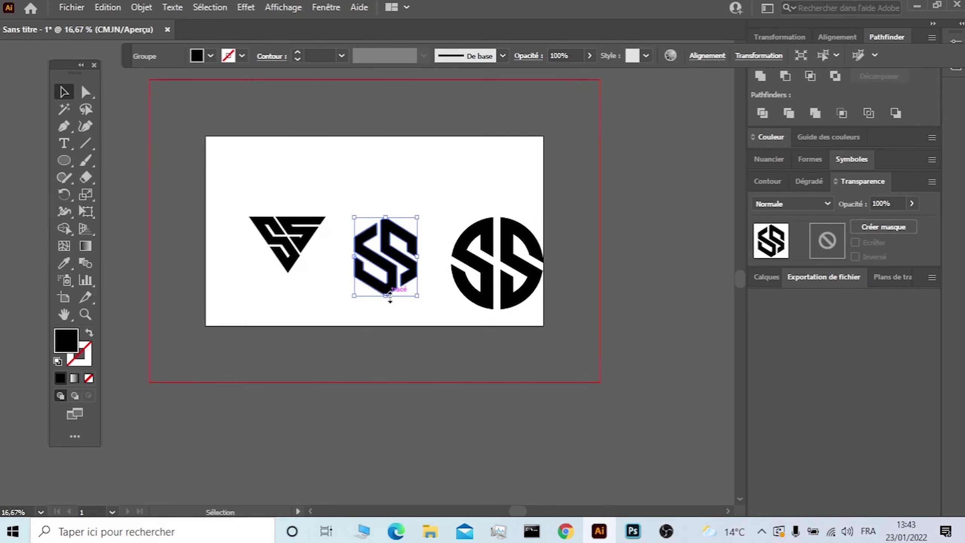
drag(386, 295, 387, 311)
drag(417, 263, 440, 263)
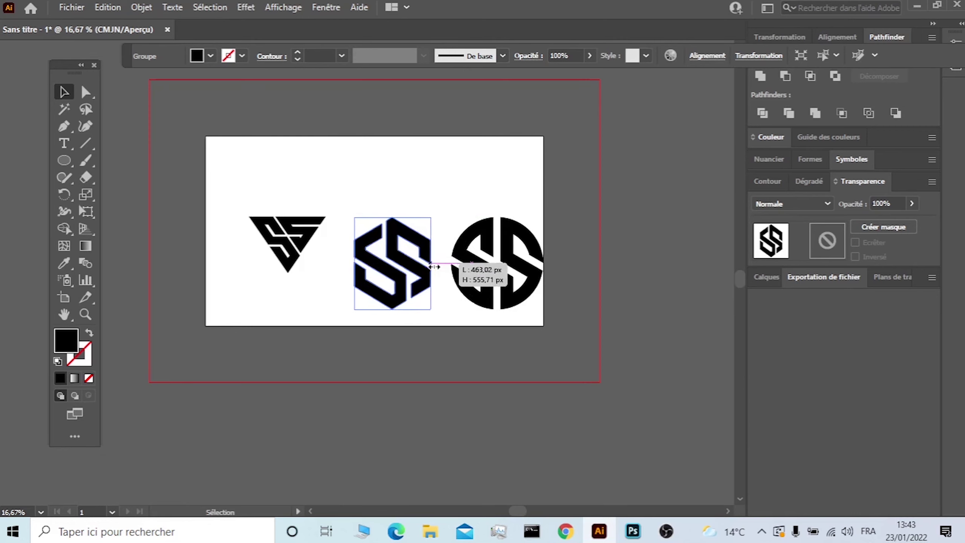
click(307, 226)
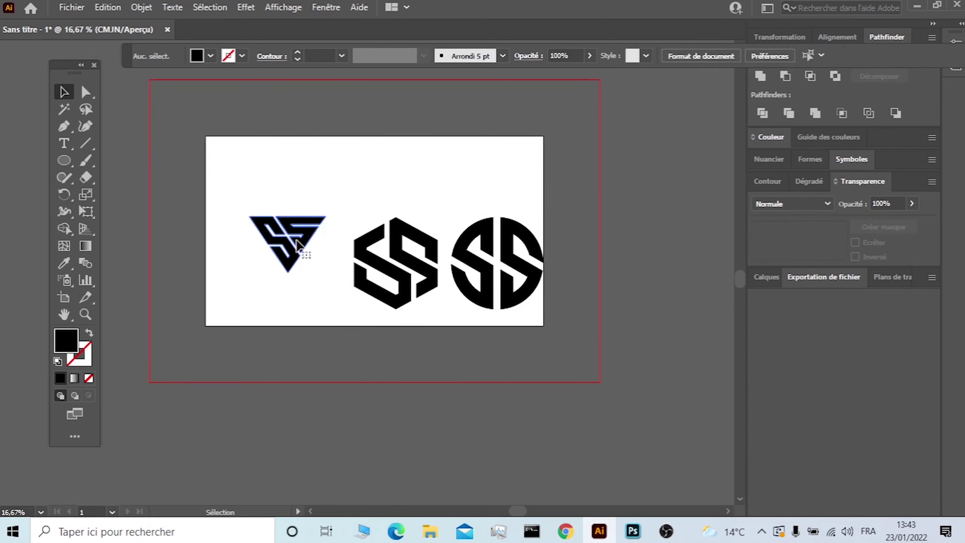
Enlarge the triangular logo and move all three logos together toward the artboard's middle
drag(289, 239, 286, 298)
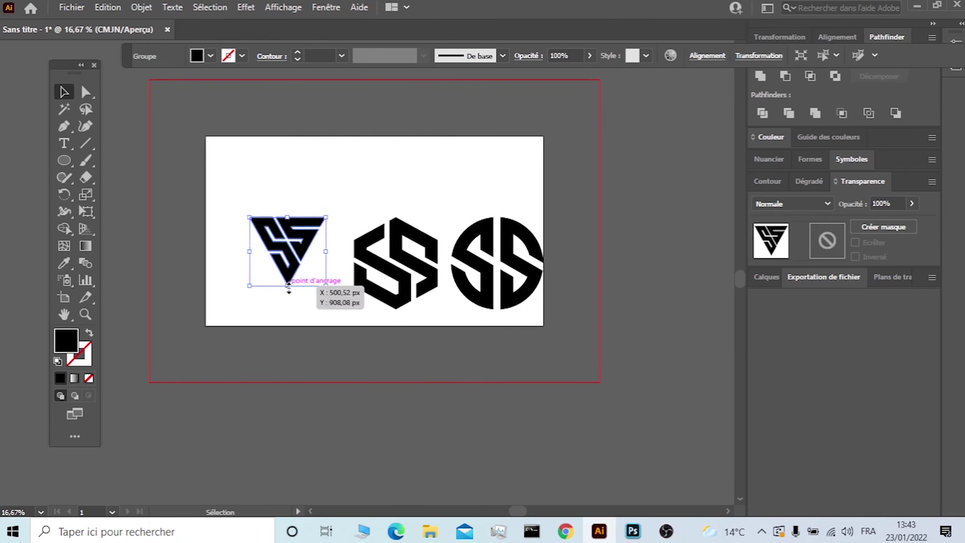
drag(250, 259, 236, 258)
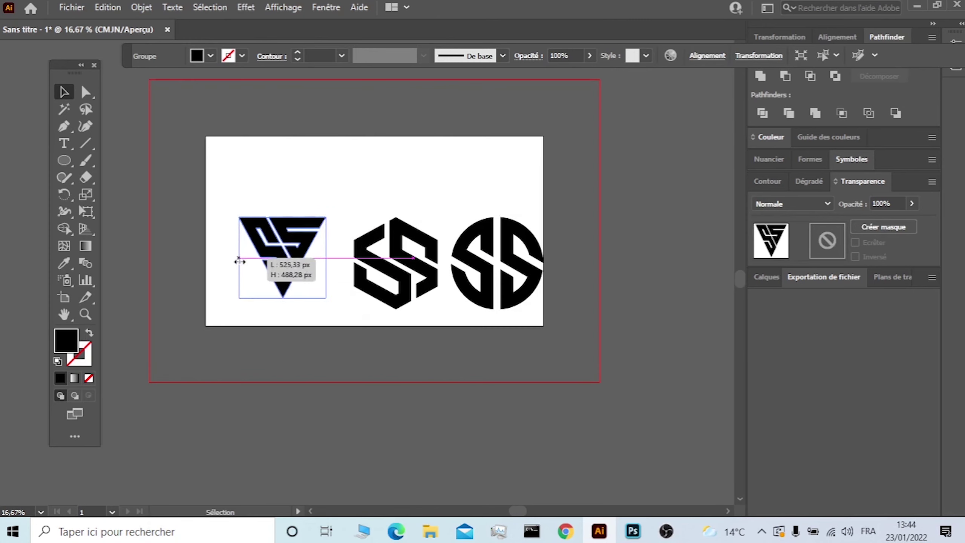
click(334, 176)
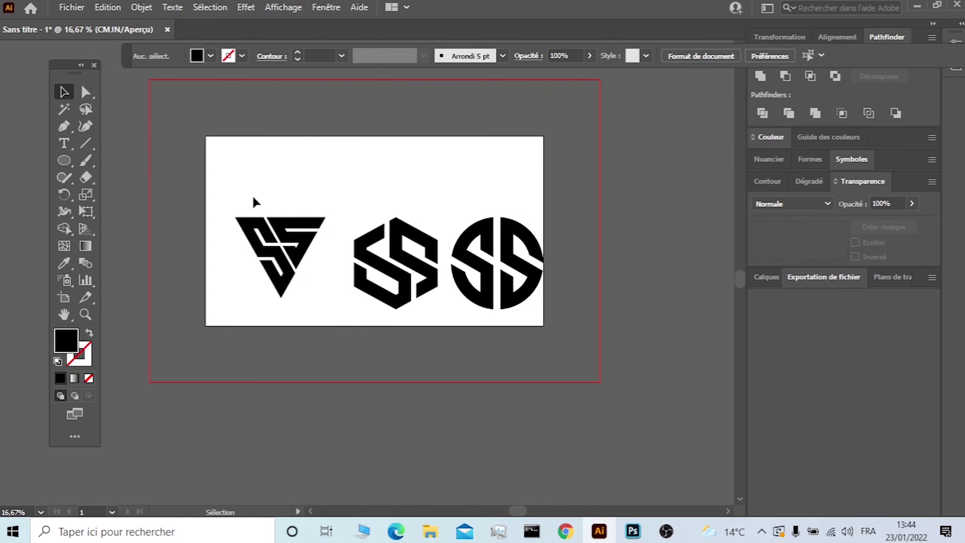
mouse_move(232, 192)
mouse_down()
mouse_move(492, 304)
mouse_move(459, 238)
mouse_up()
click(336, 302)
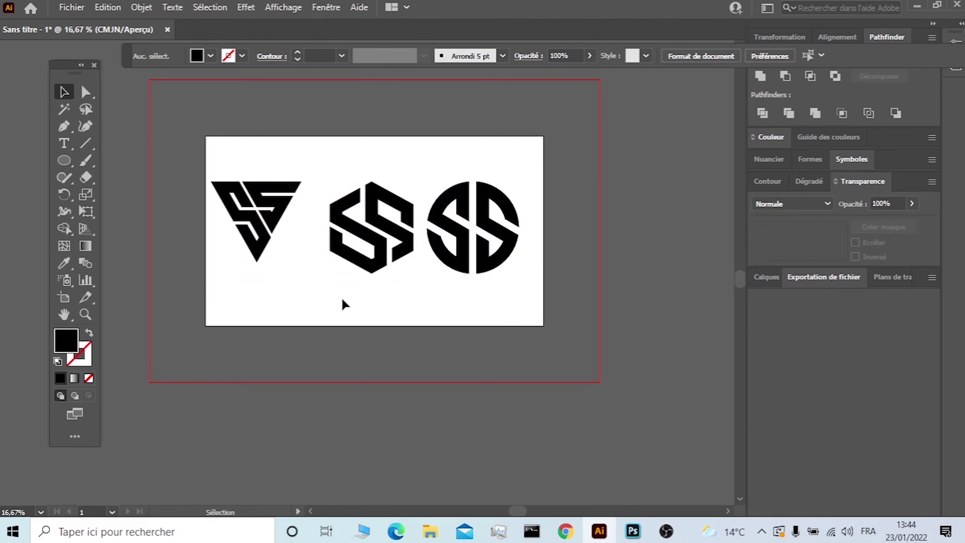